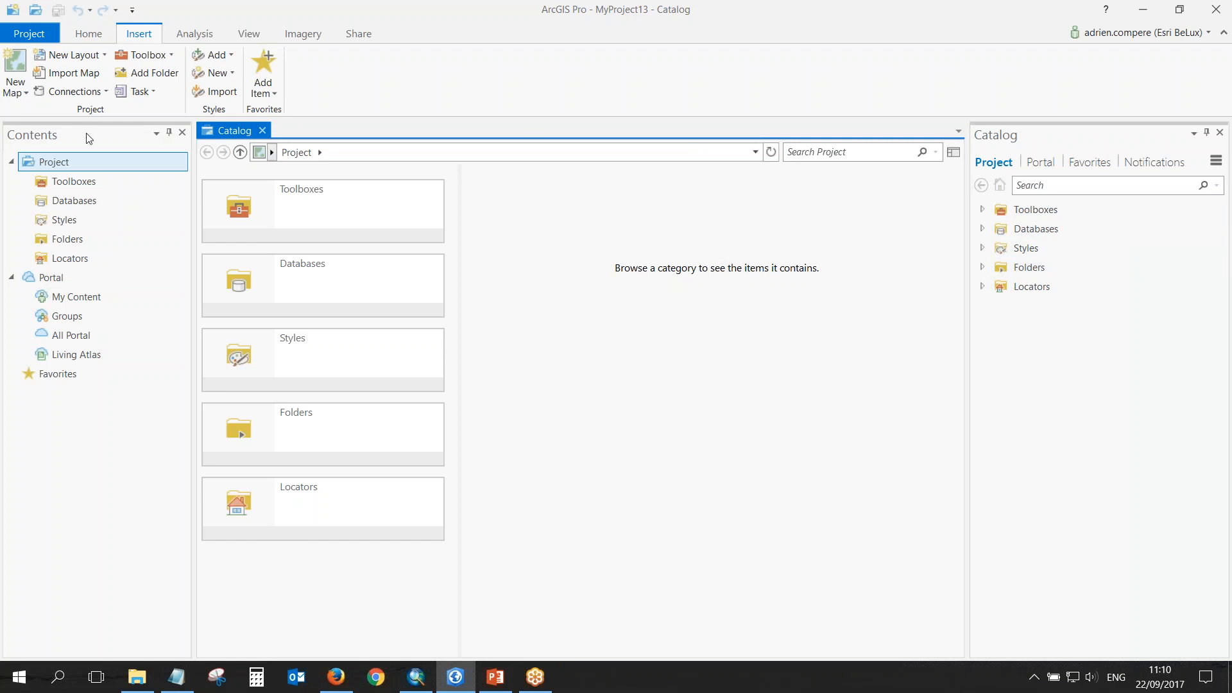
Collapse the Project and Portal groups in the contents tree and insert a new map into the project.
click(13, 161)
click(14, 180)
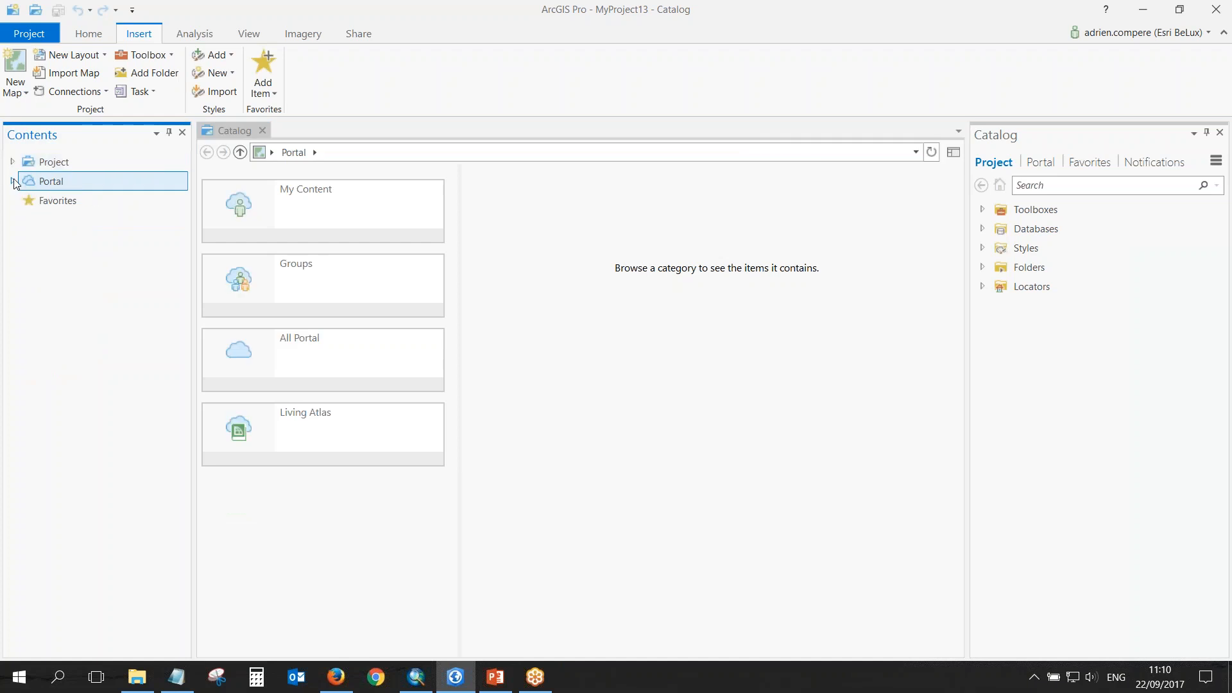
click(17, 67)
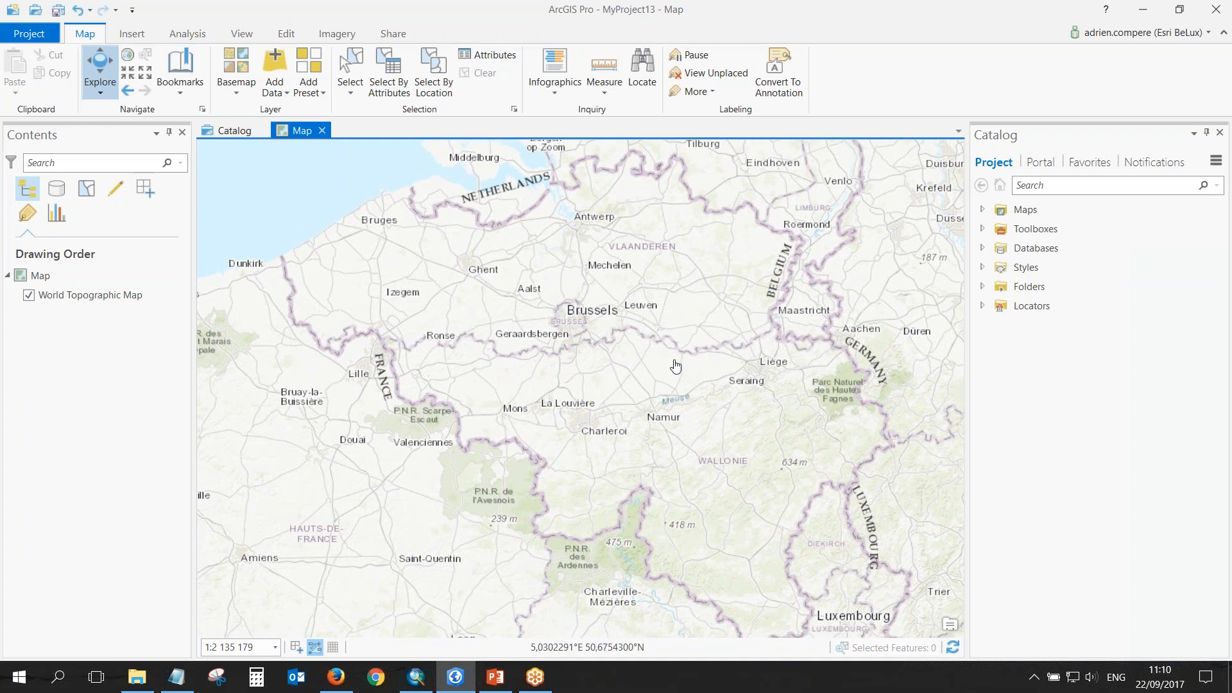
scroll(588, 327, down, 1)
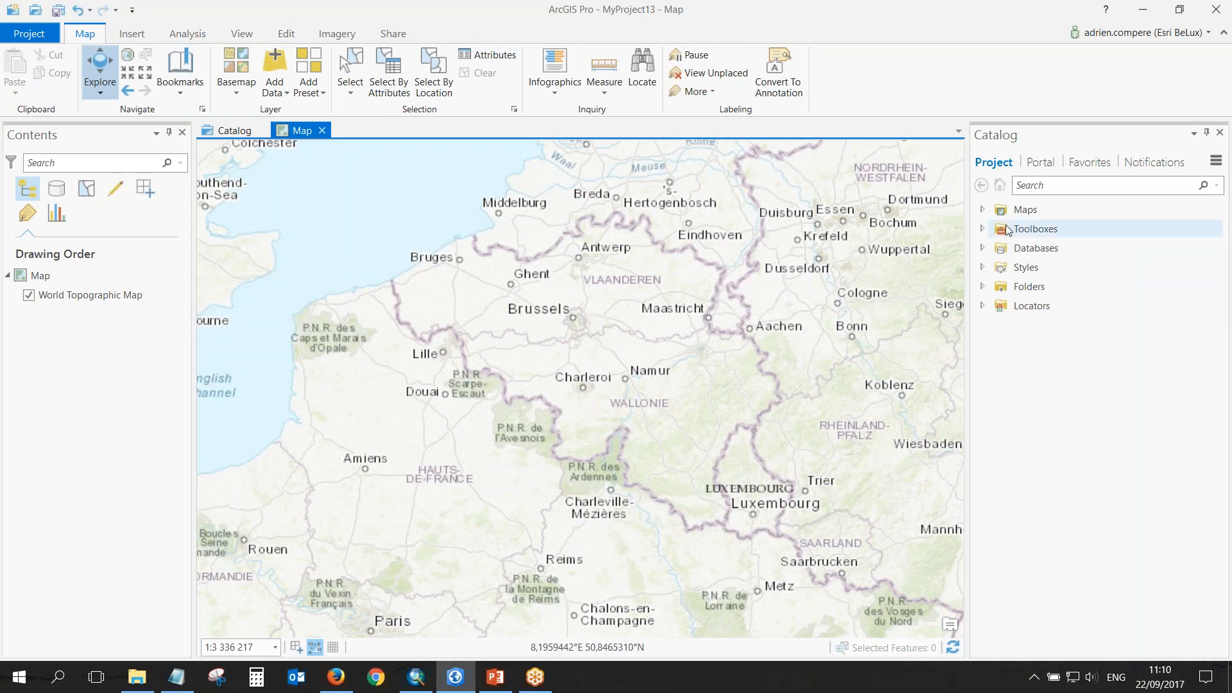
Add the Regions.shp shapefile from the shp Region folder in D:\Webinars to the map.
click(275, 71)
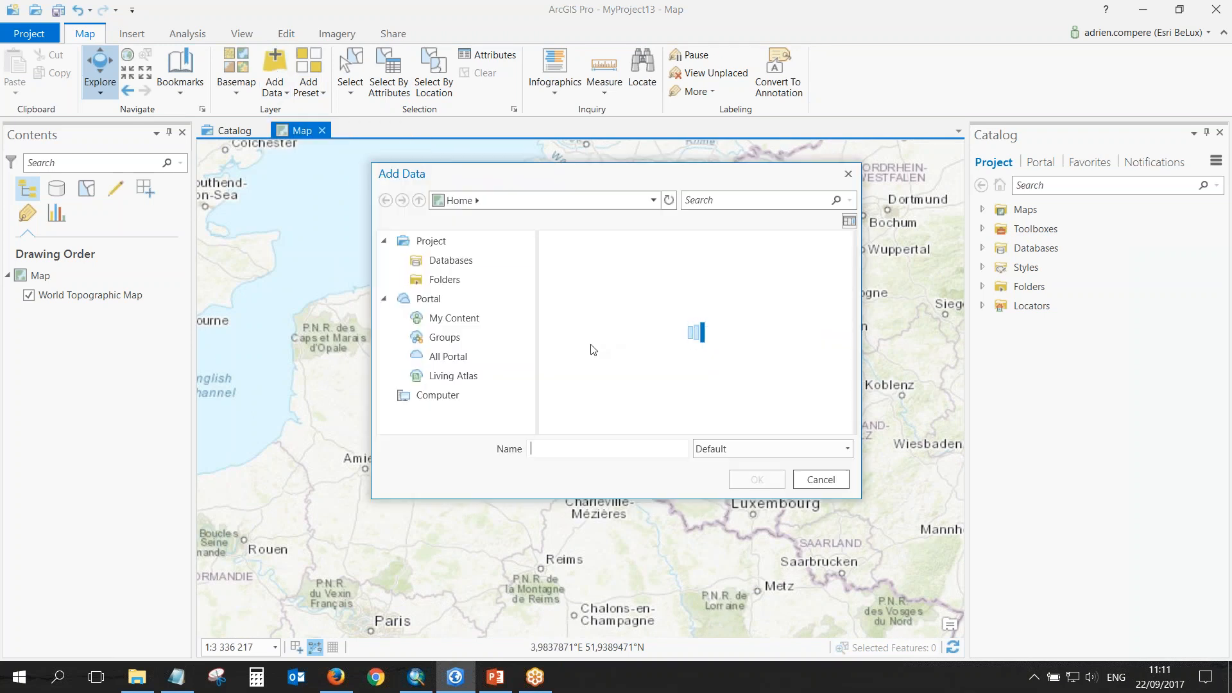
click(385, 299)
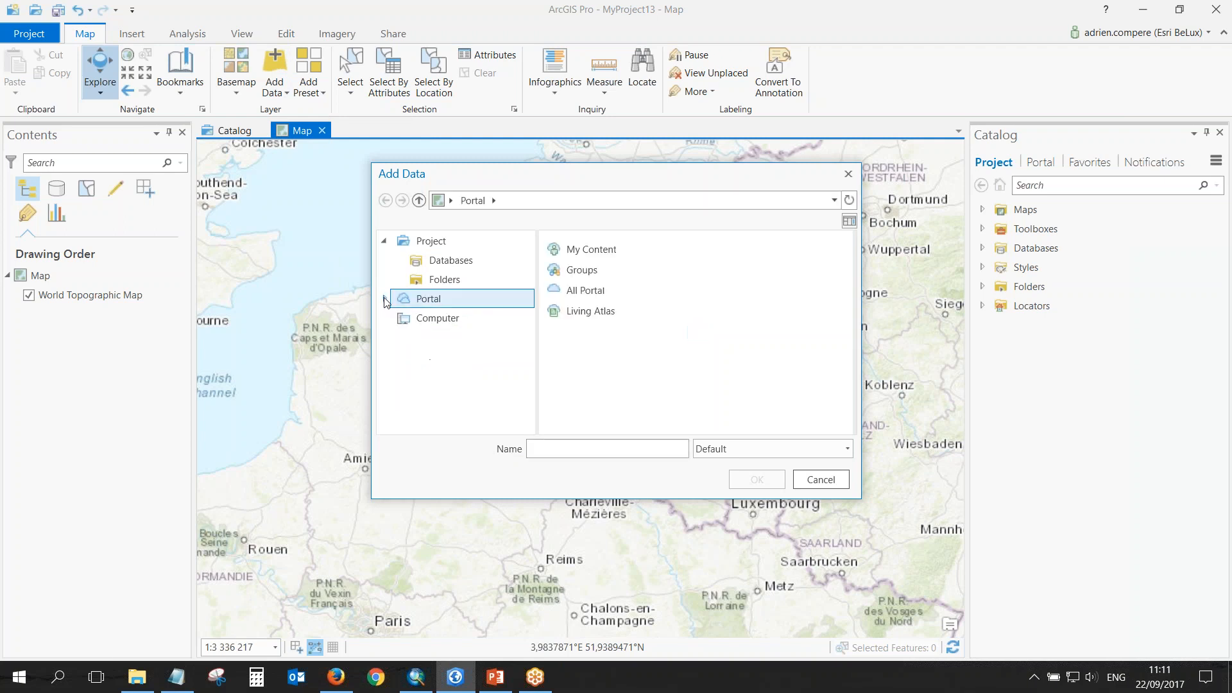
click(421, 321)
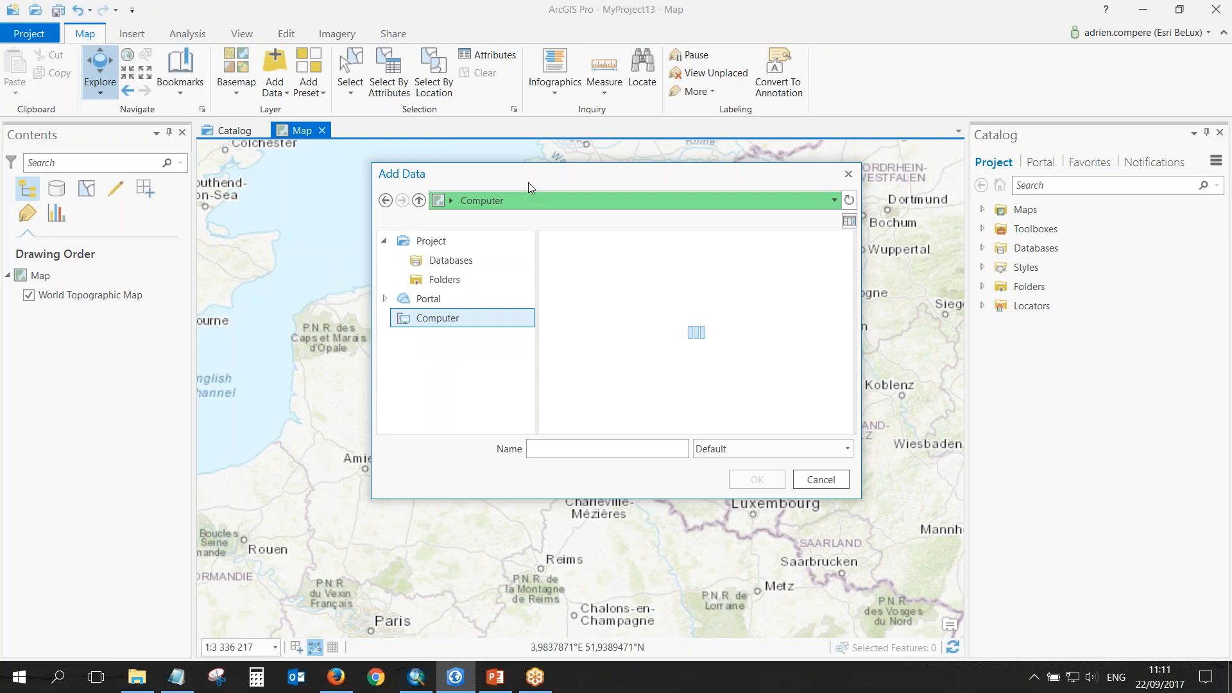
drag(529, 183, 260, 198)
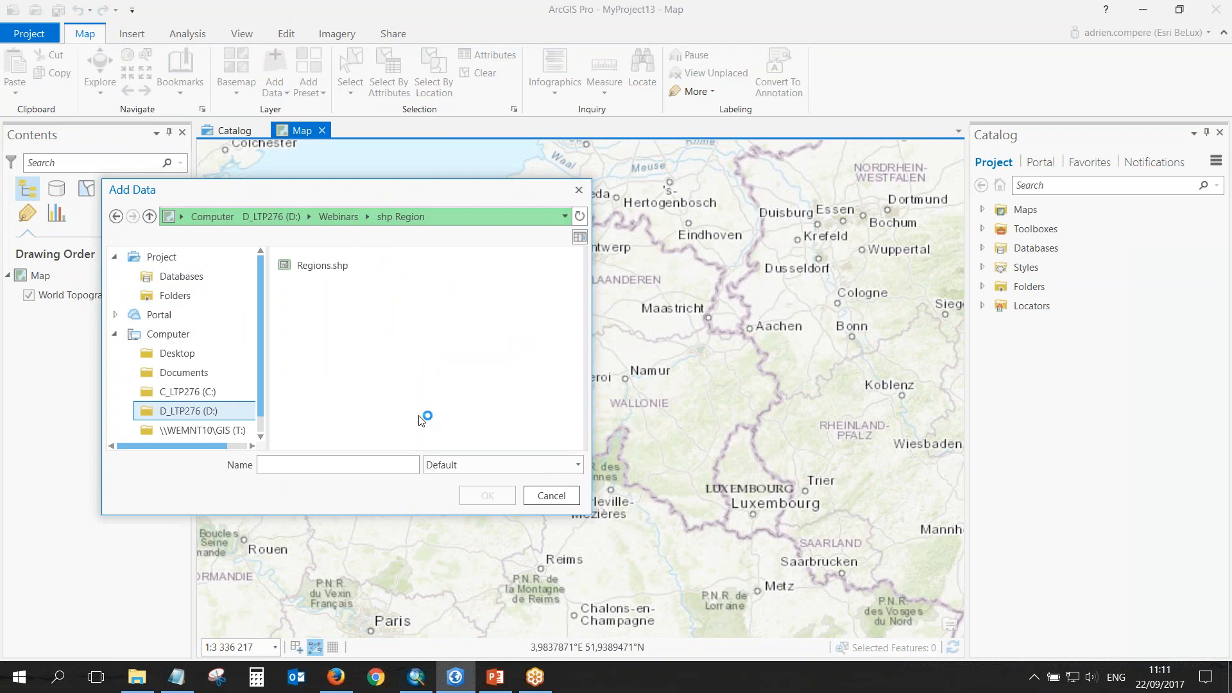
click(271, 217)
scroll(338, 346, down, 3)
scroll(338, 364, down, 2)
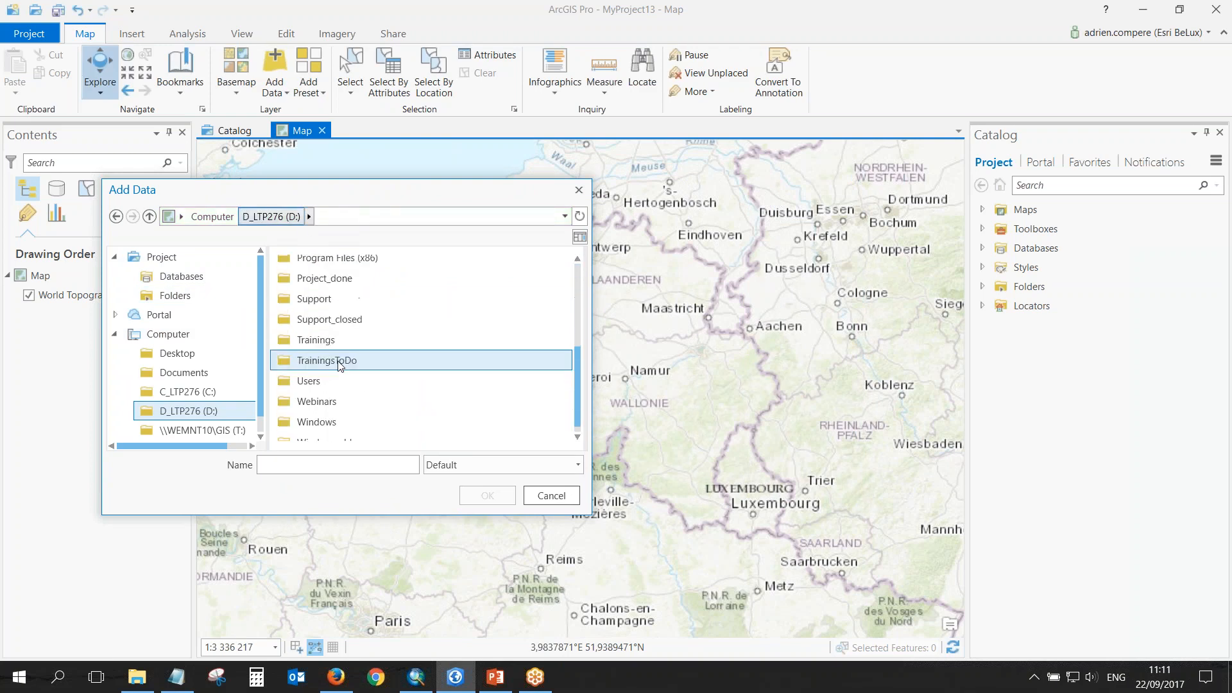
double_click(356, 405)
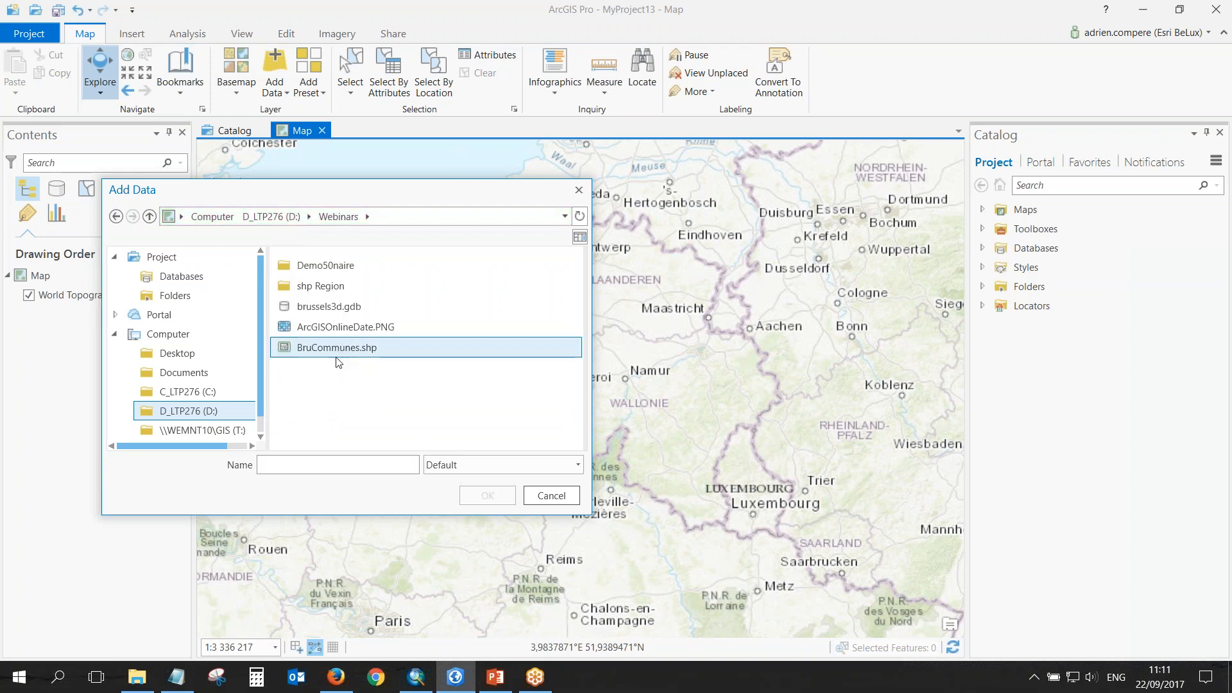
click(338, 351)
double_click(338, 288)
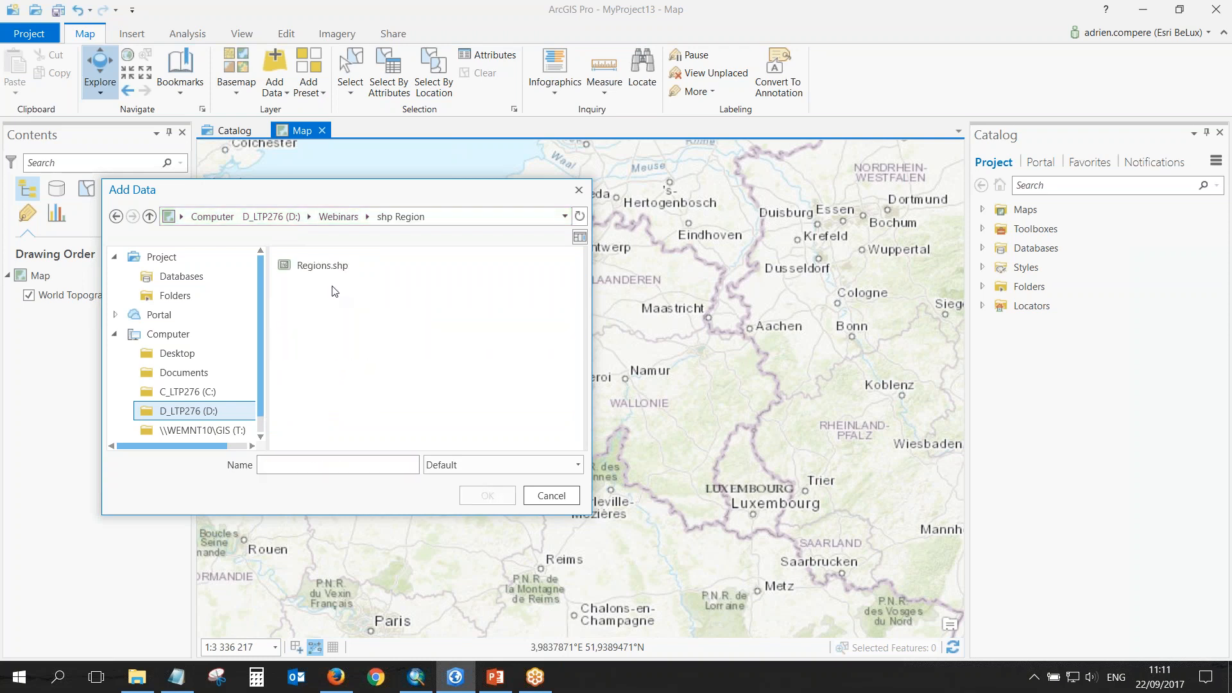
click(338, 273)
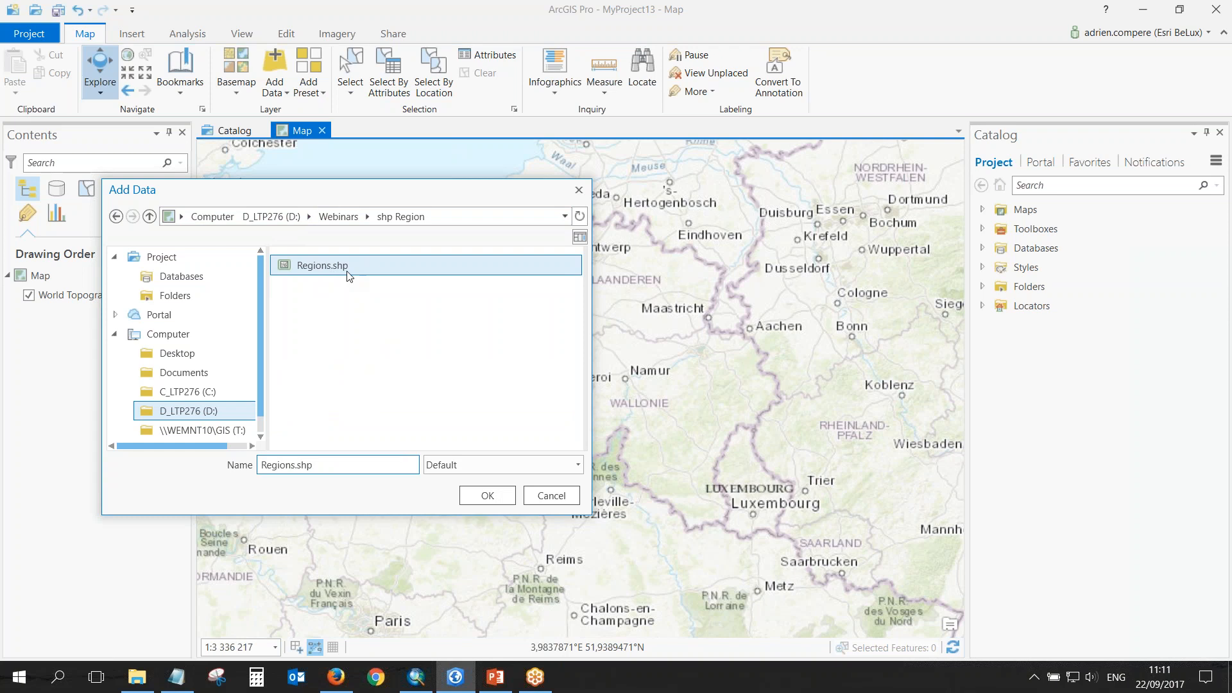
drag(310, 199, 945, 79)
click(1123, 377)
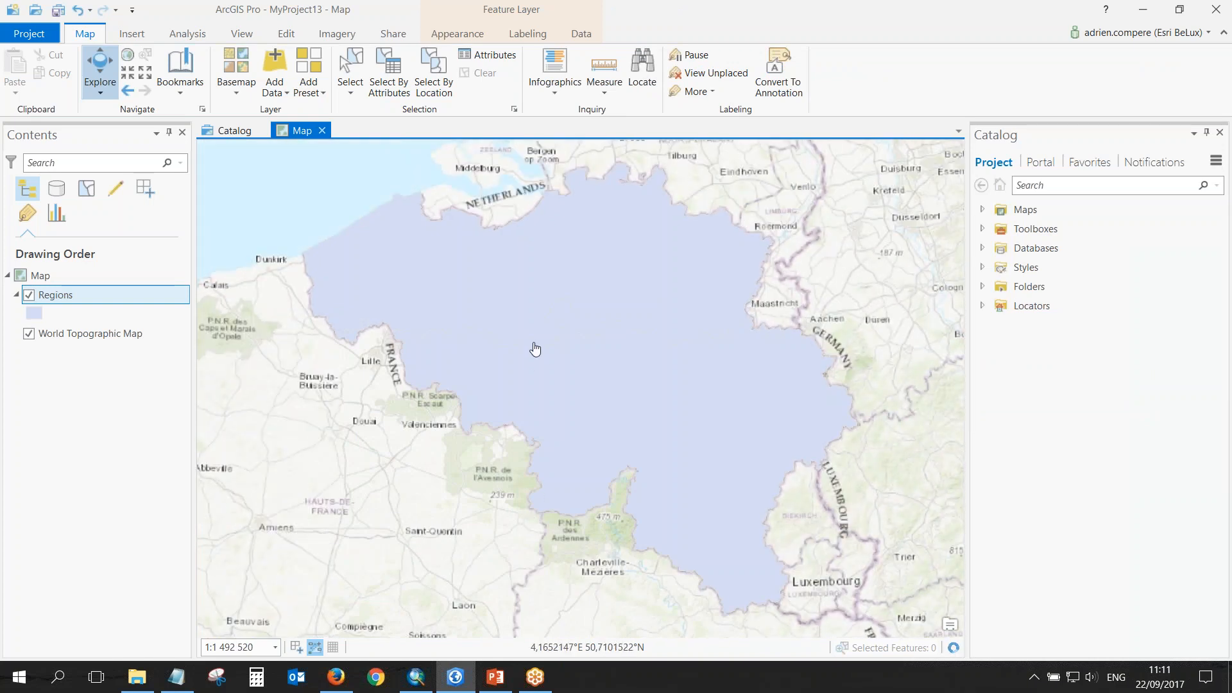
mouse_move(542, 343)
mouse_down()
mouse_move(544, 371)
mouse_move(553, 333)
mouse_up()
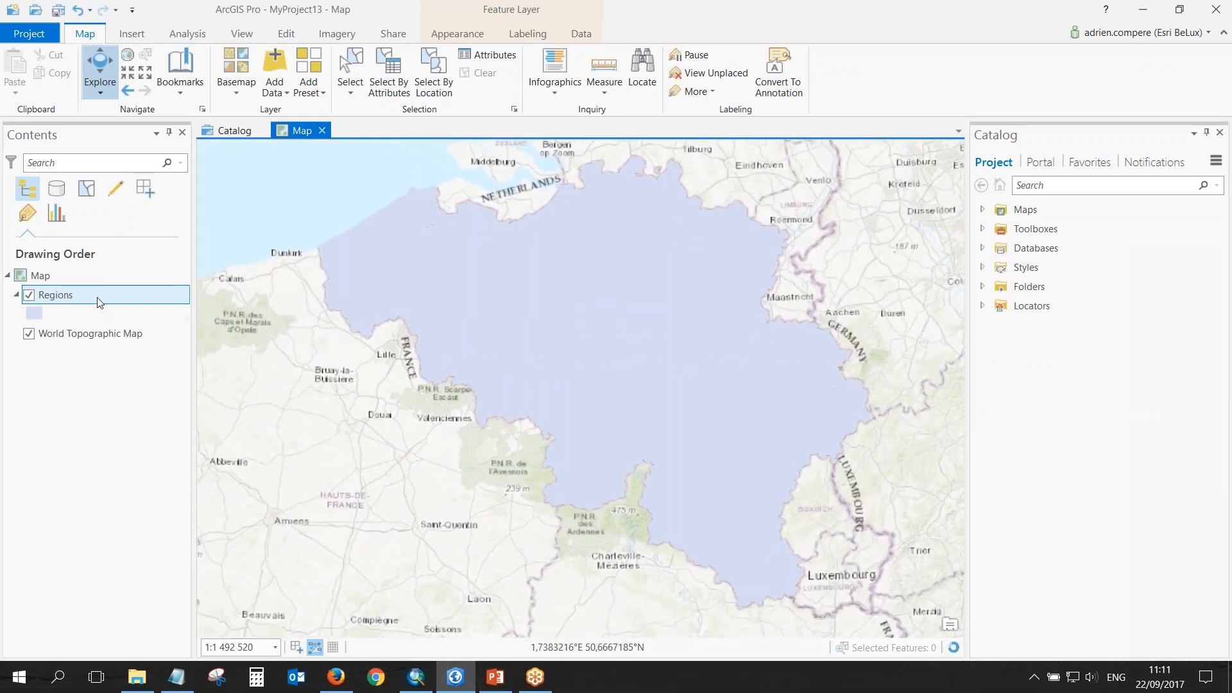
click(99, 301)
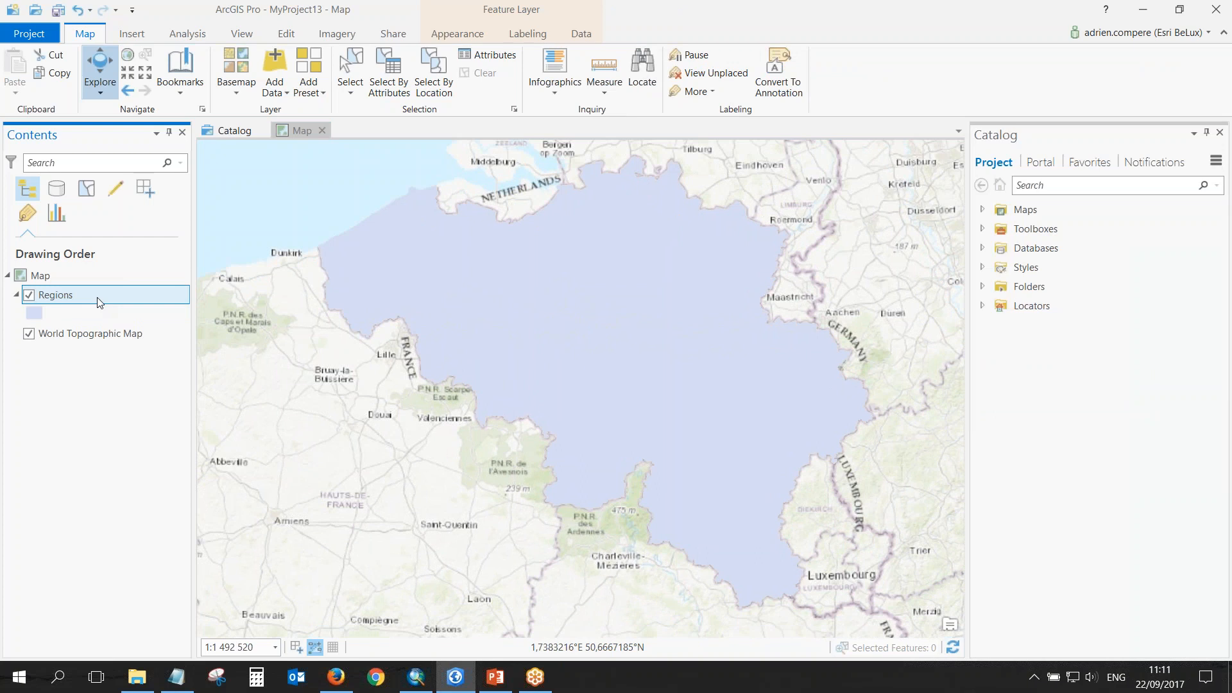
right_click(100, 301)
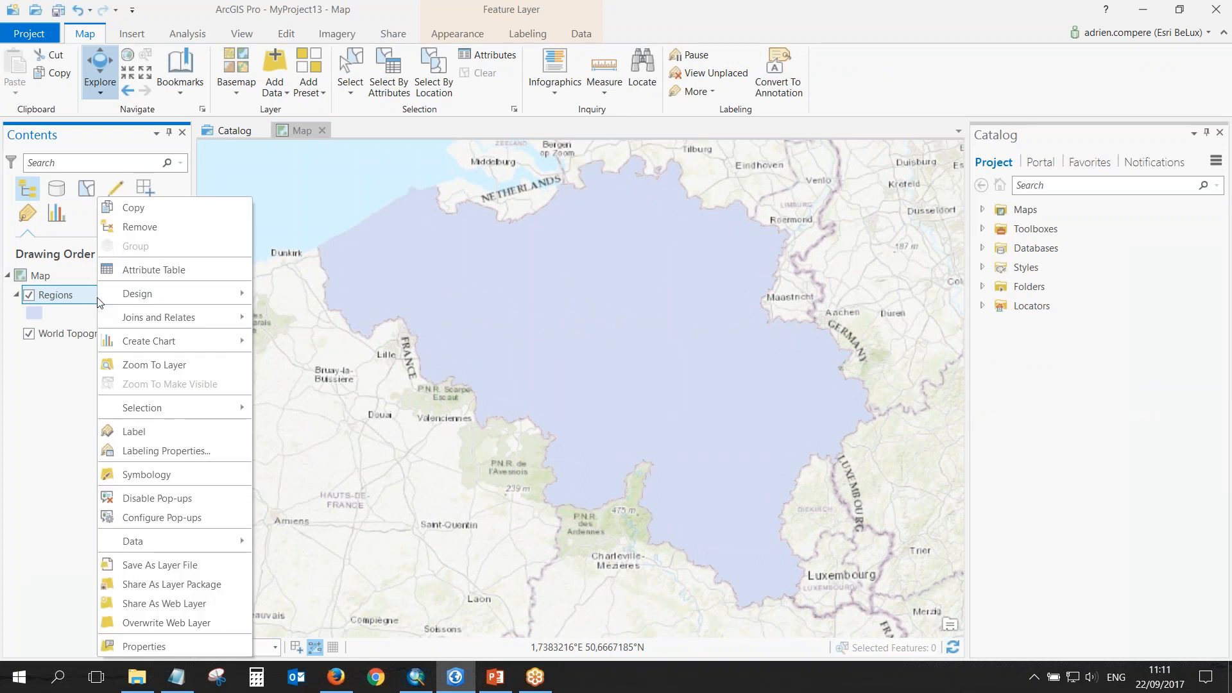
click(19, 358)
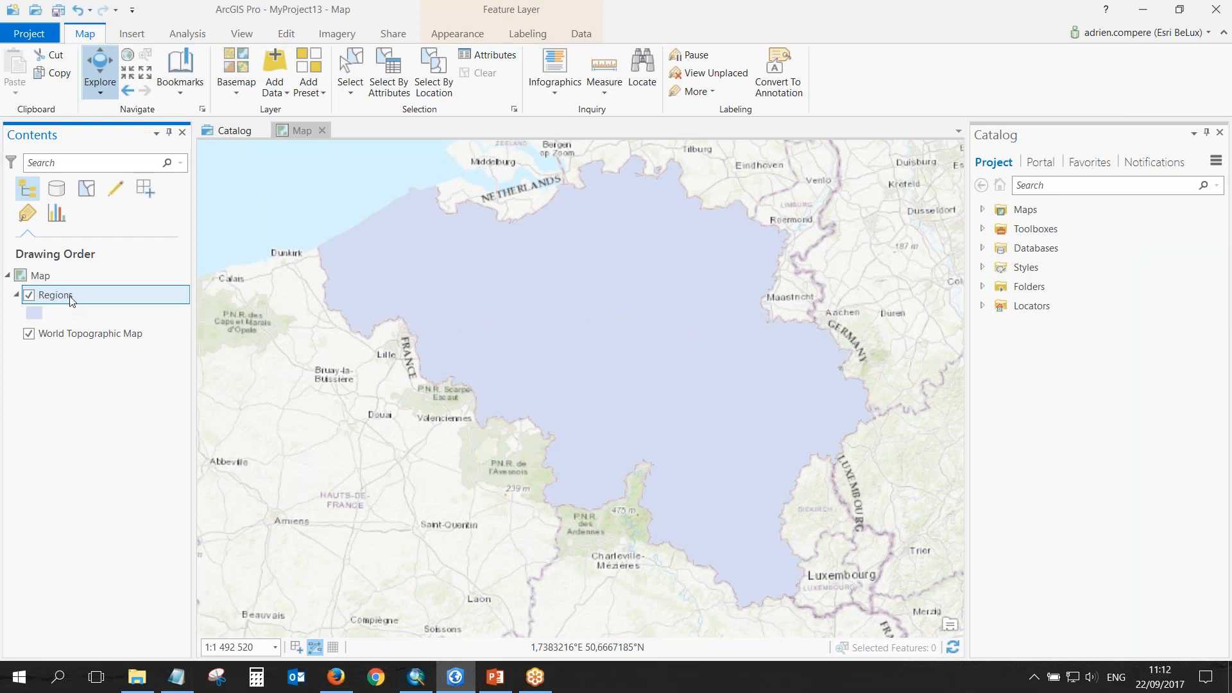
Symbolize the Regions layer with Unique Values based on the NAME_FRE field, and close the symbology settings.
right_click(71, 300)
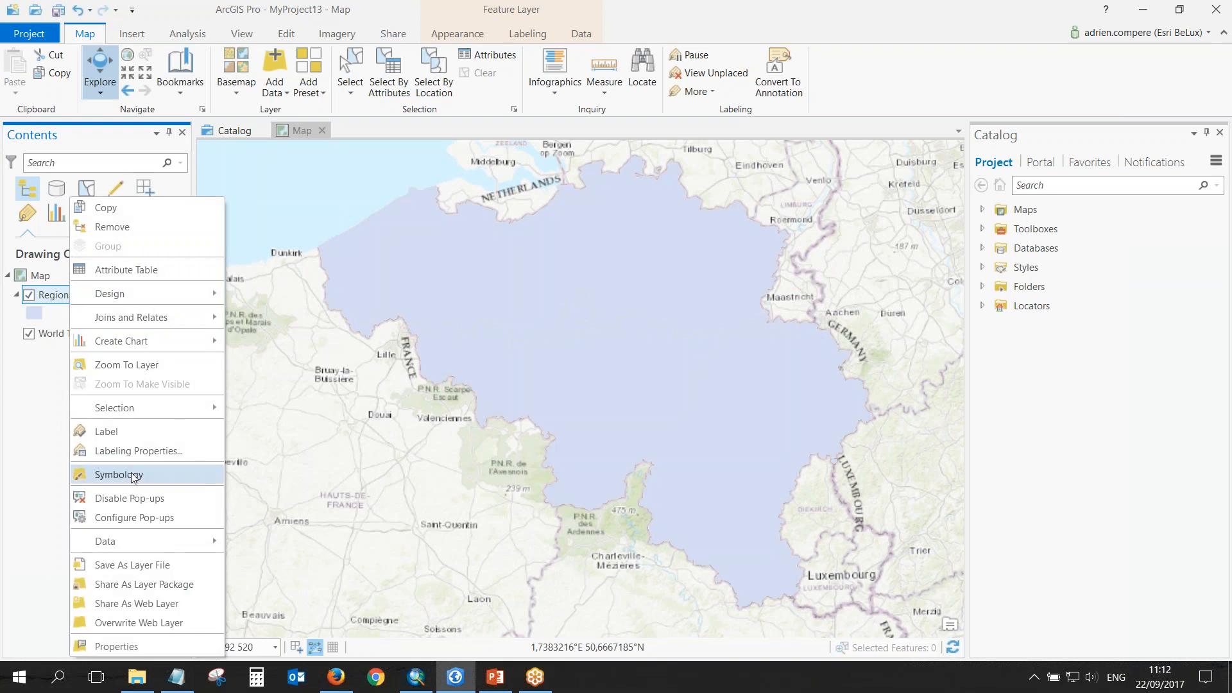
click(108, 475)
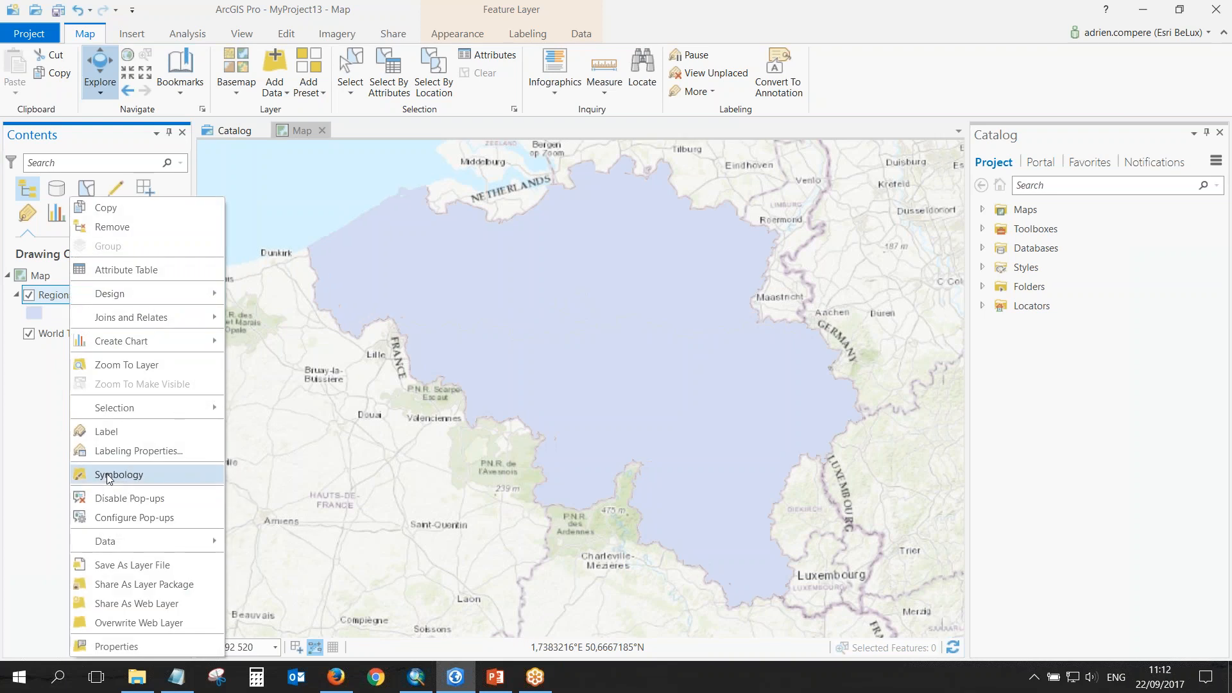
click(1215, 216)
click(1168, 309)
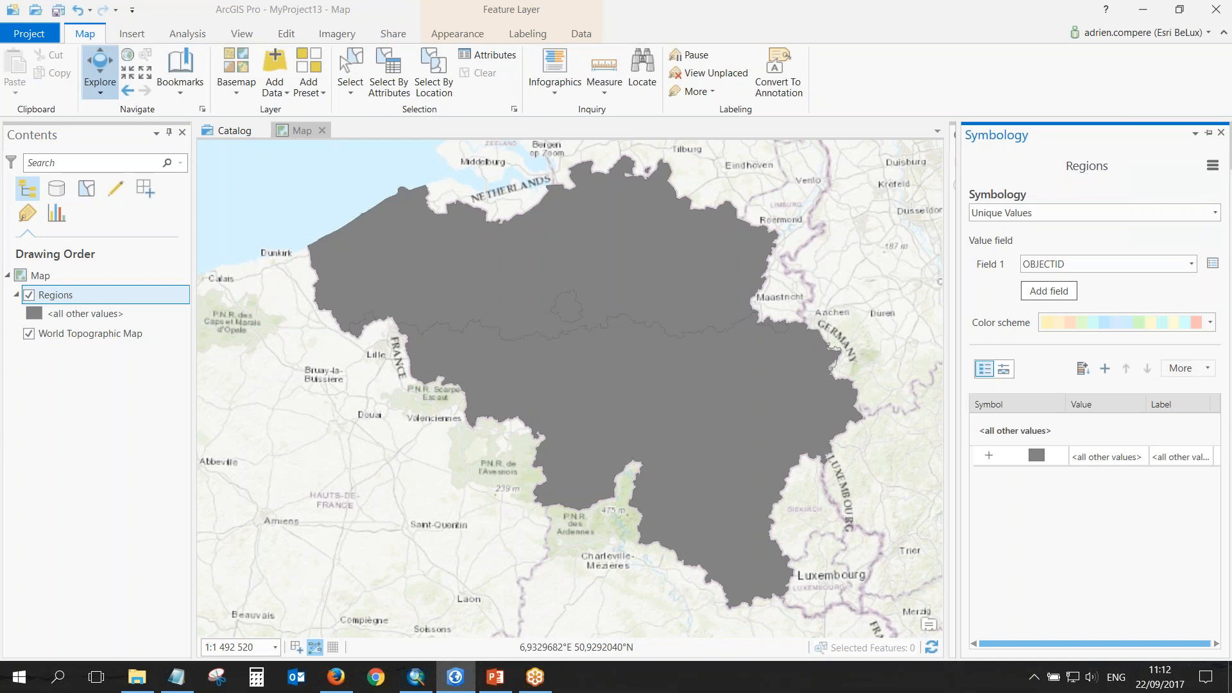
click(1185, 268)
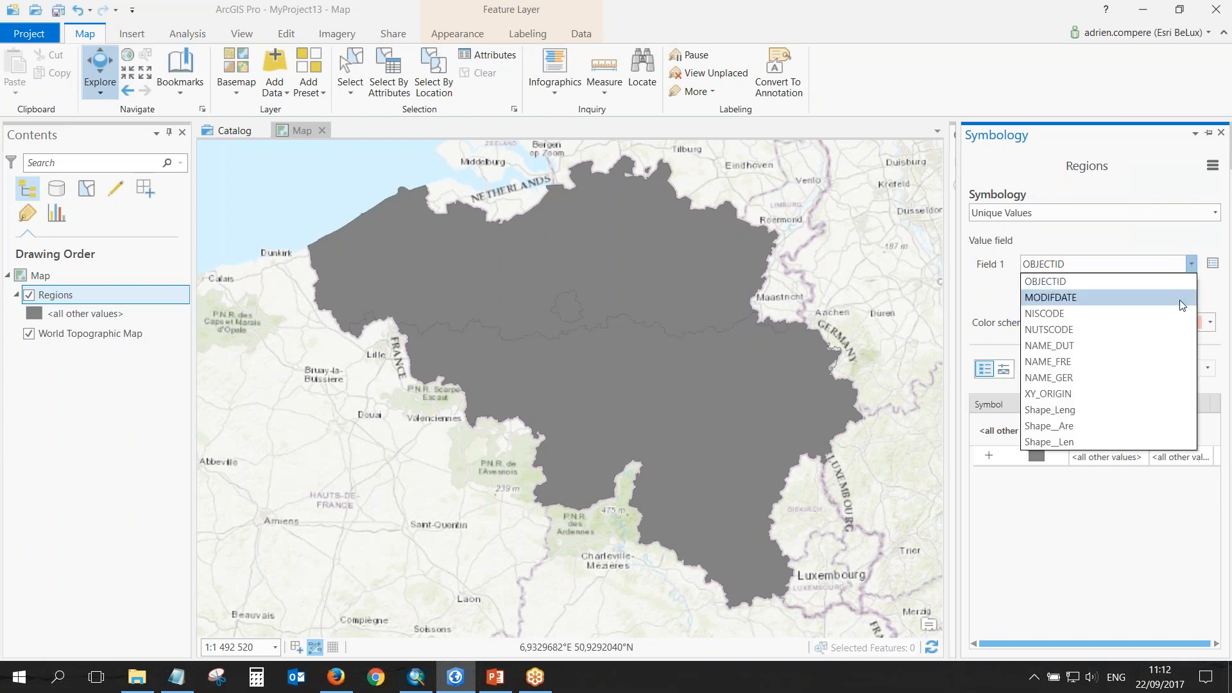
click(1146, 359)
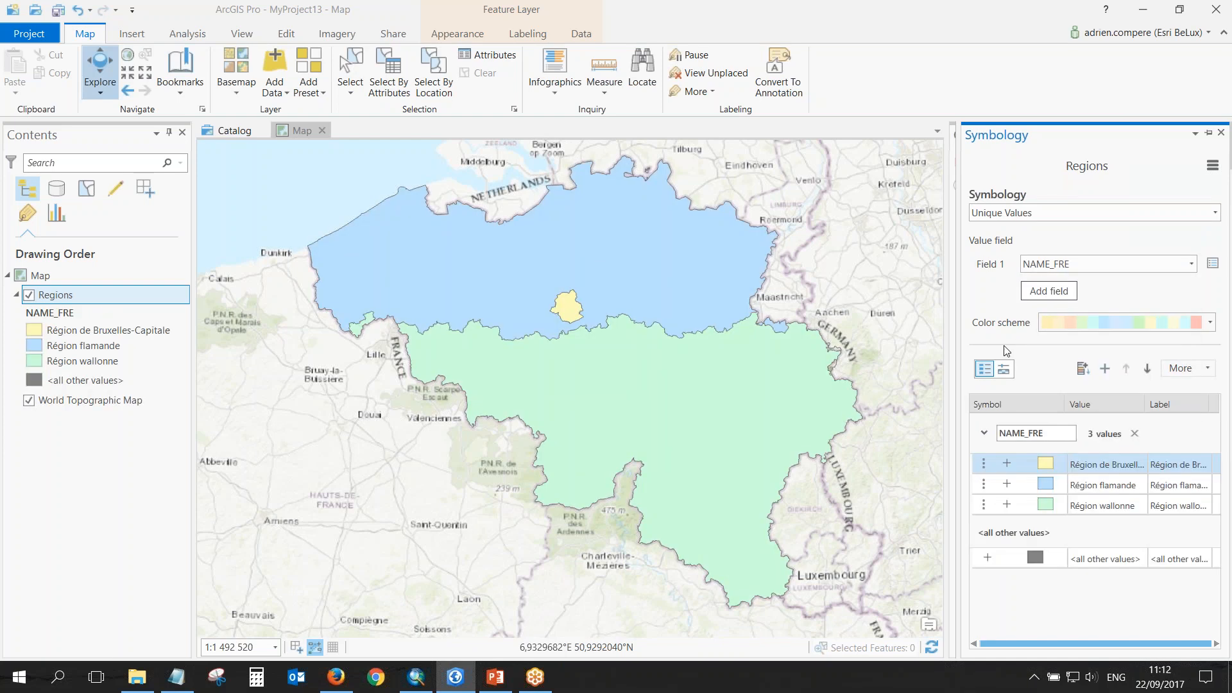
click(1222, 133)
drag(586, 271, 550, 278)
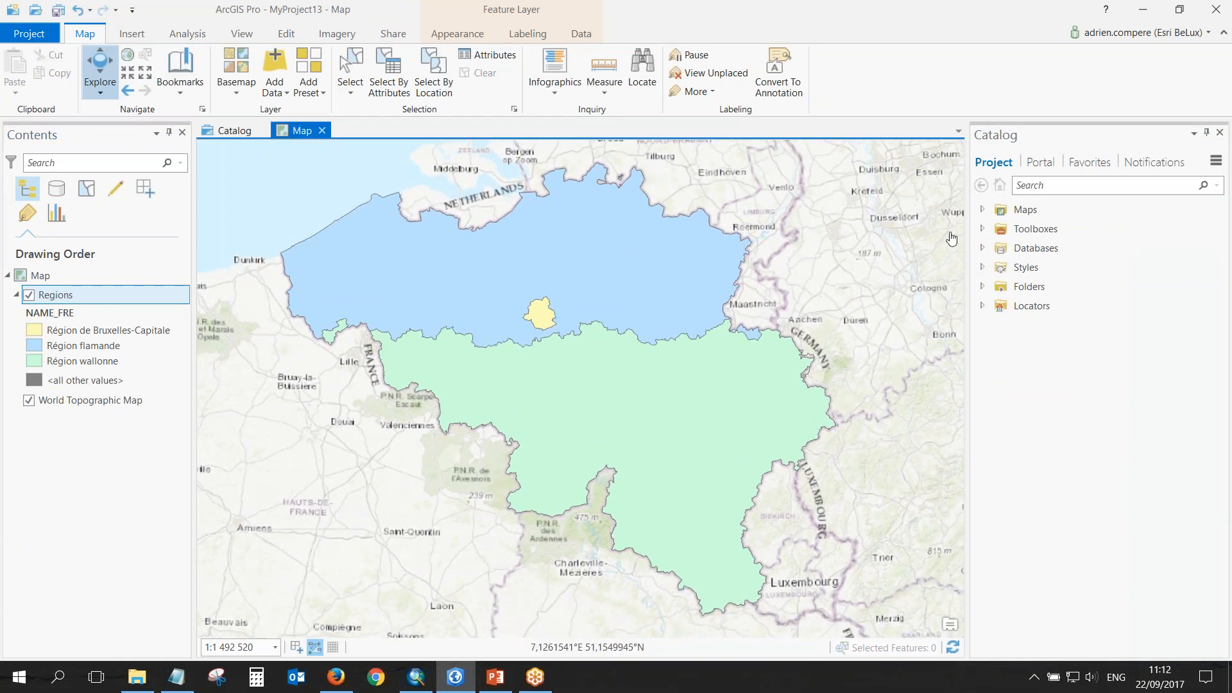
Add a folder connection to D:\Webinars in the project and expand it to list its contents.
click(982, 287)
click(1016, 290)
right_click(1020, 292)
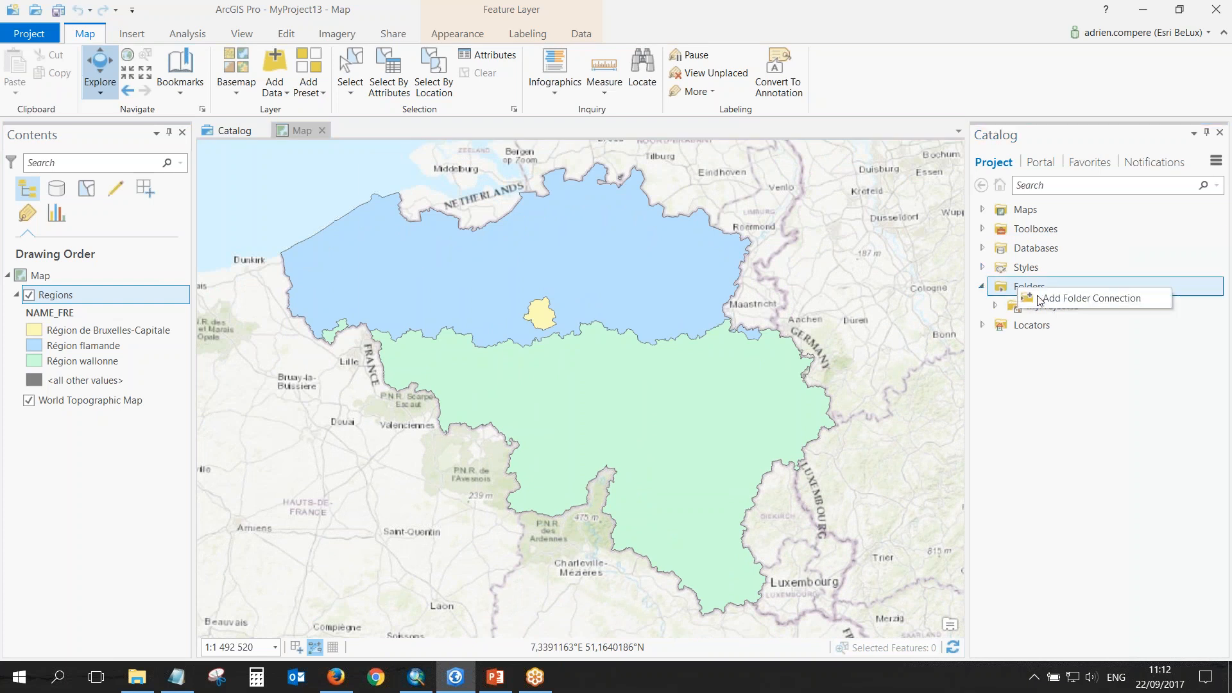
click(1040, 299)
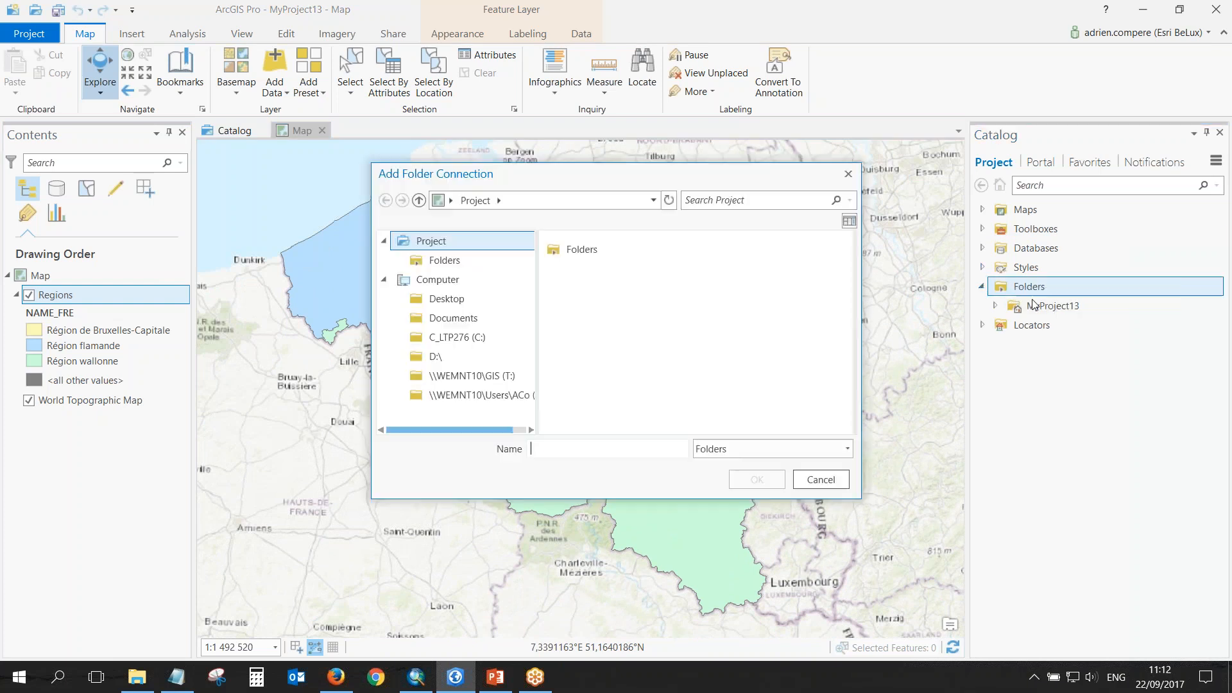
click(472, 360)
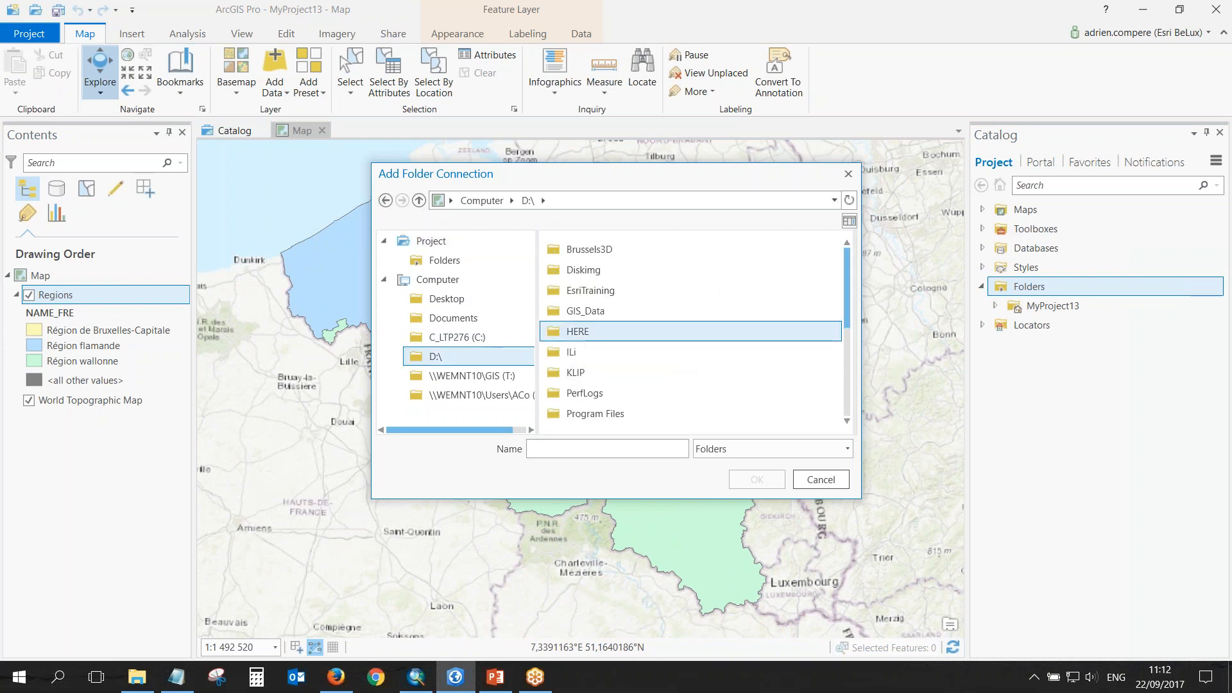
drag(845, 294, 854, 339)
scroll(690, 389, down, 2)
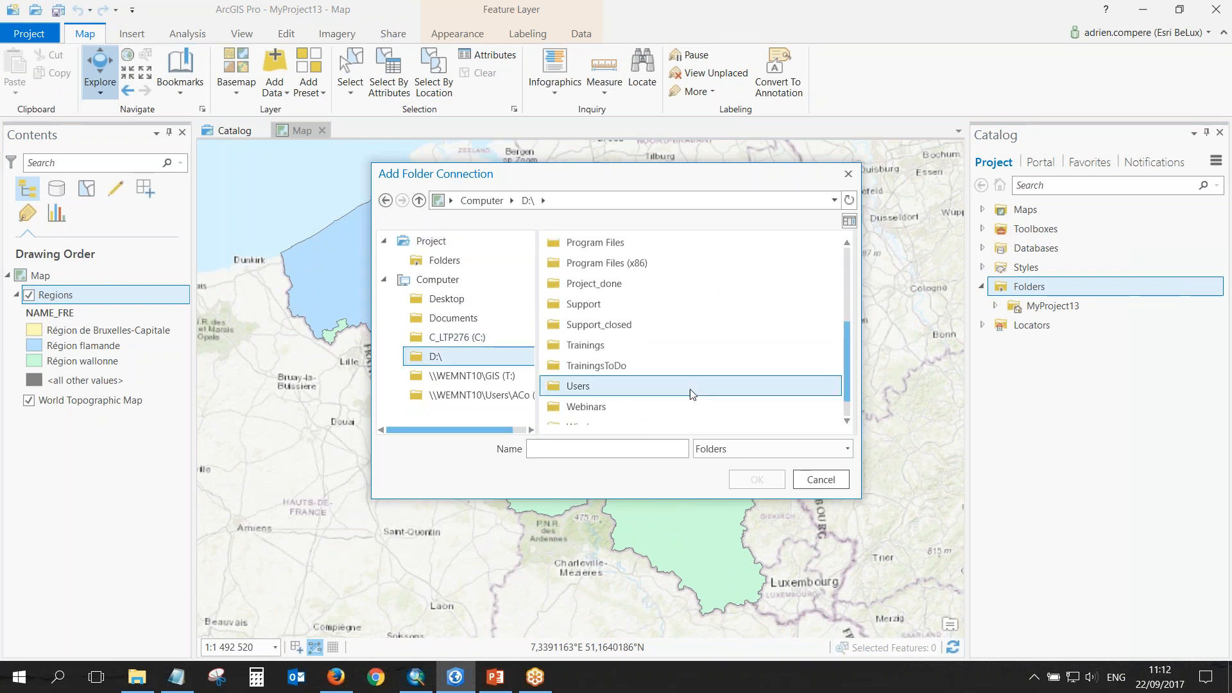
click(675, 402)
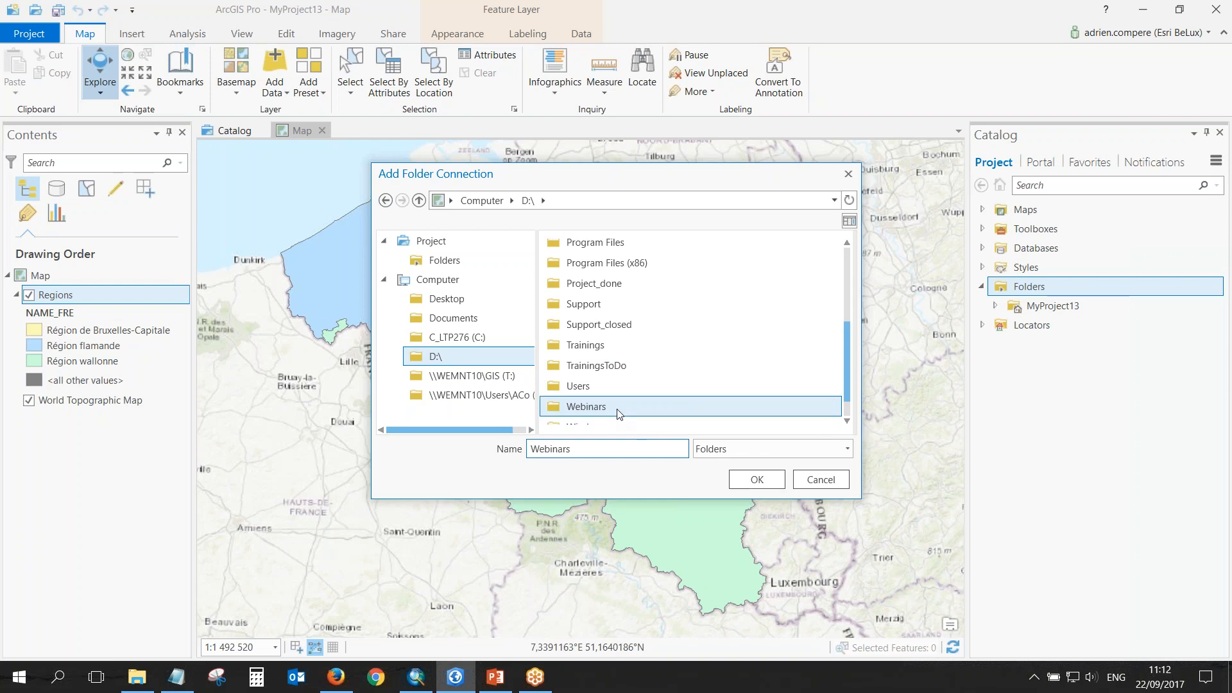
click(757, 480)
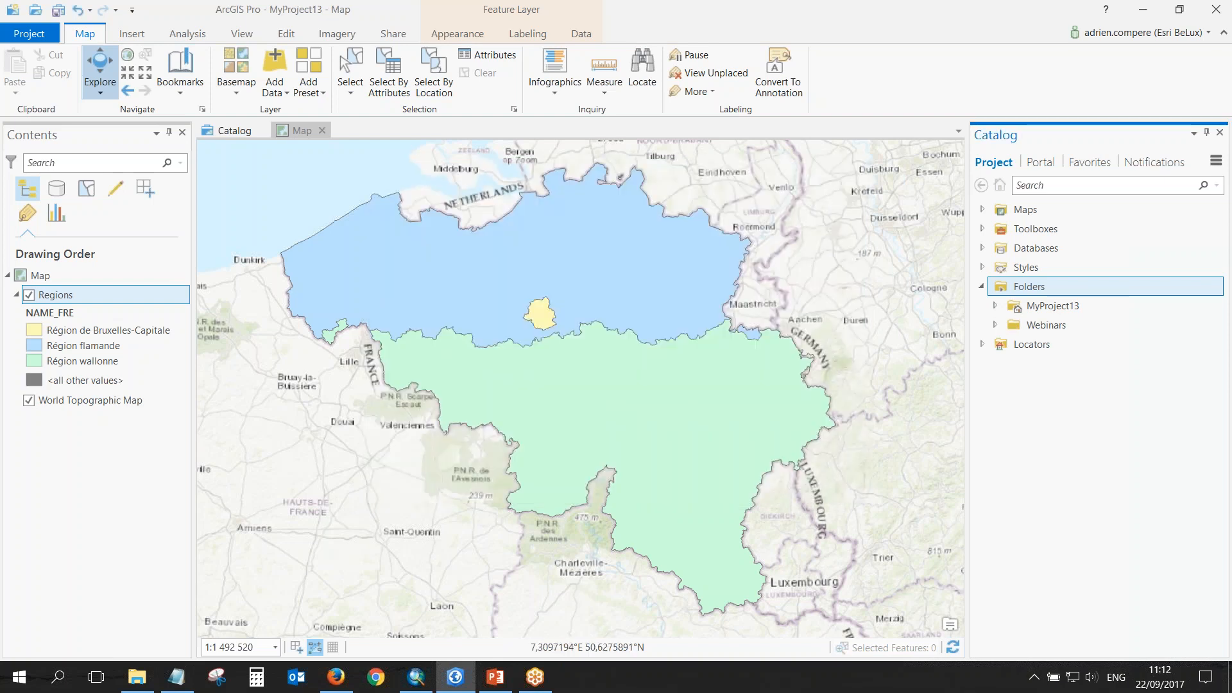
click(994, 325)
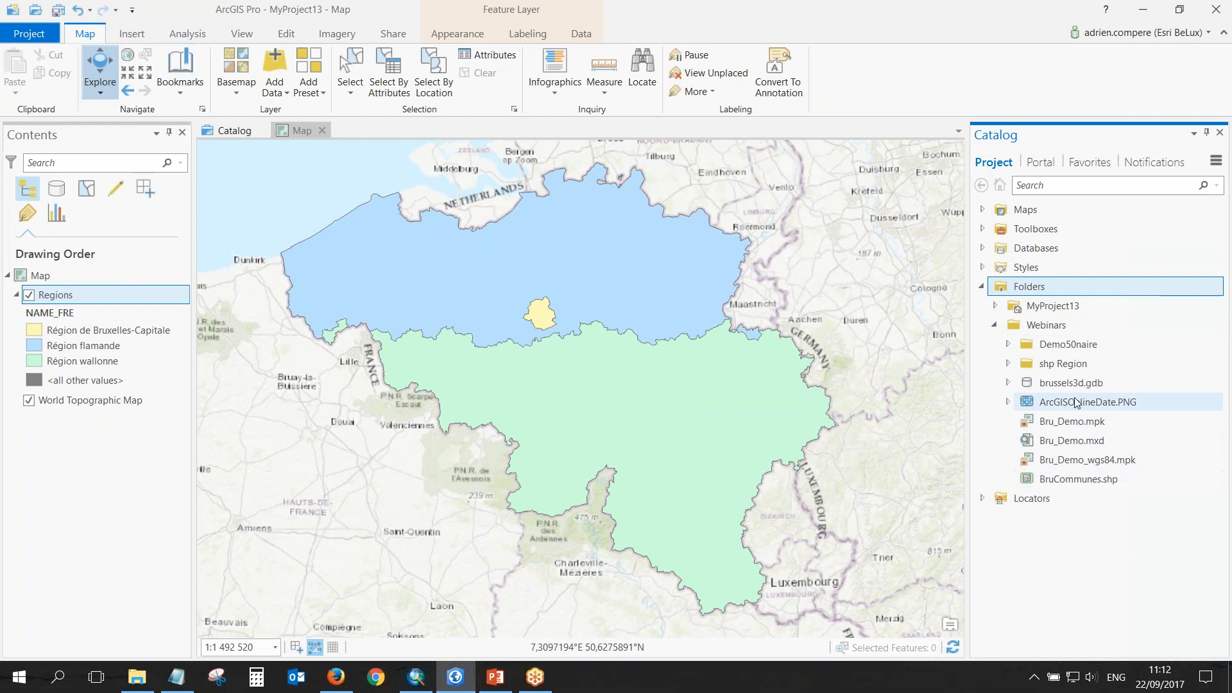
Add the existing geodatabase Brussels3D.gdb from the D:\Brussels3D folder to the project's databases.
click(1023, 252)
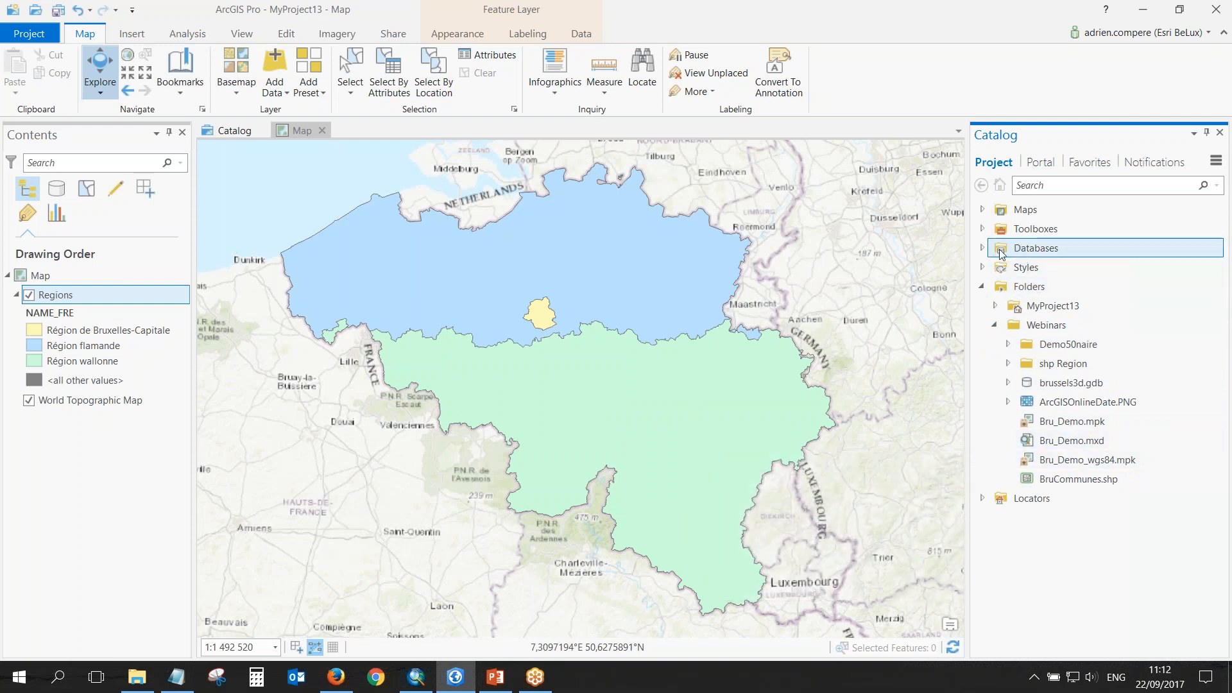
right_click(1005, 253)
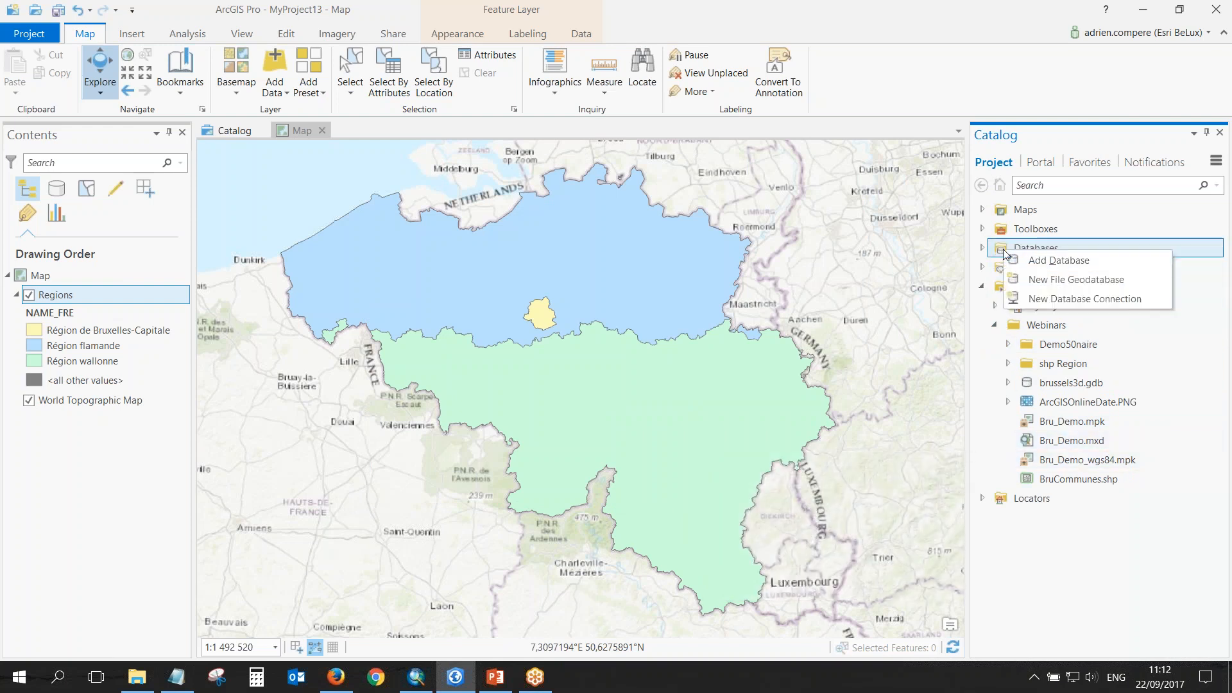
click(1037, 266)
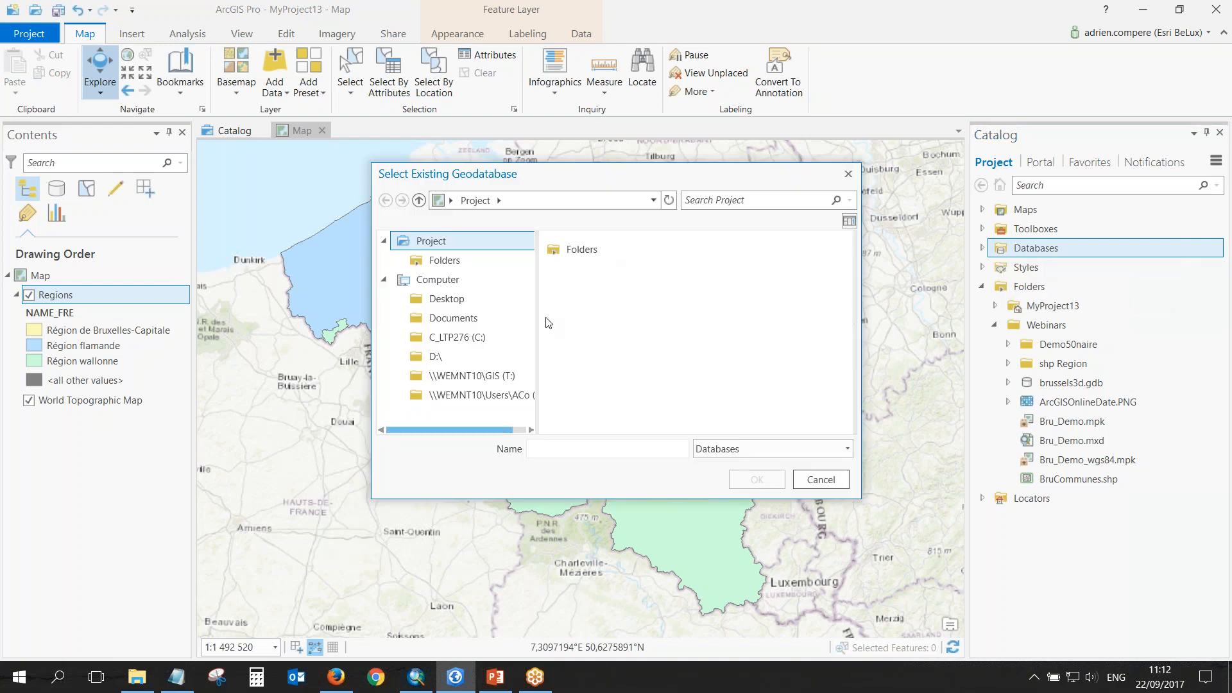
click(434, 357)
double_click(706, 250)
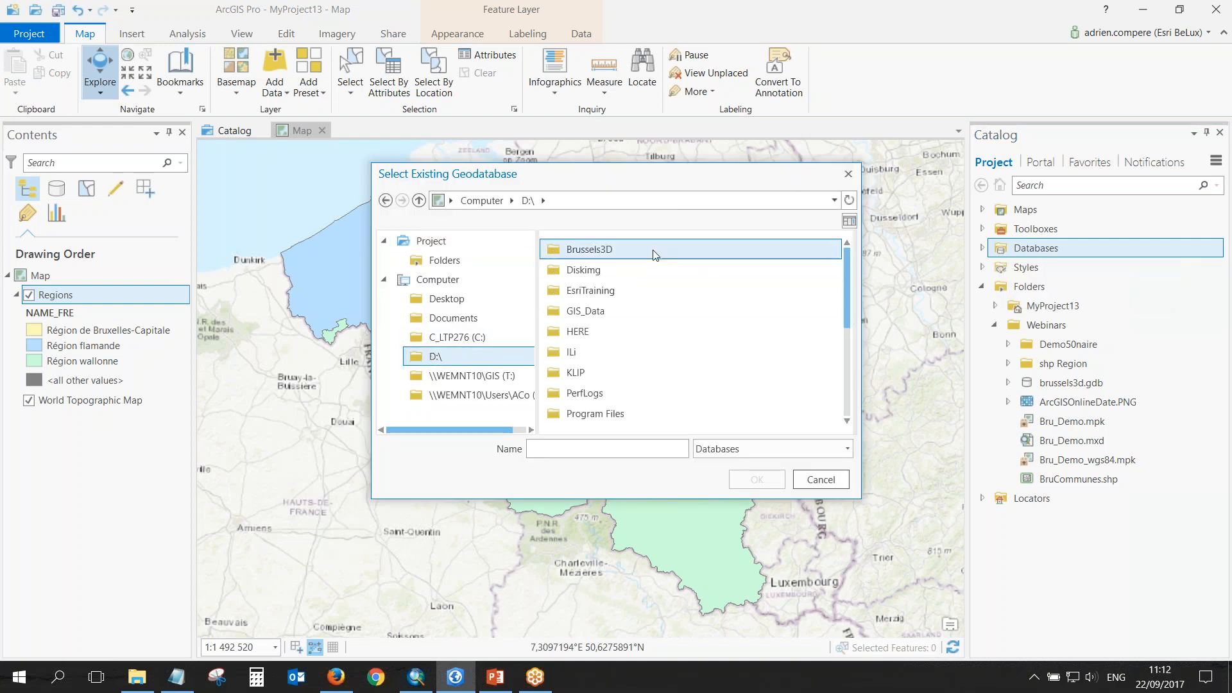
click(642, 377)
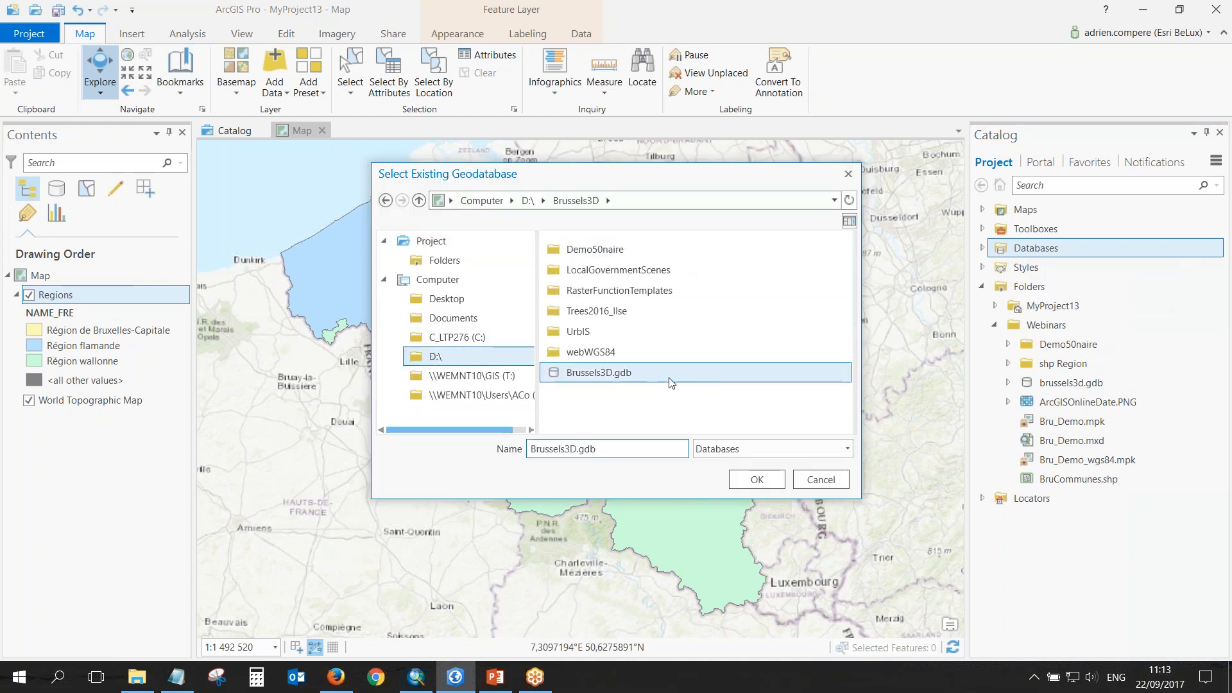
click(768, 485)
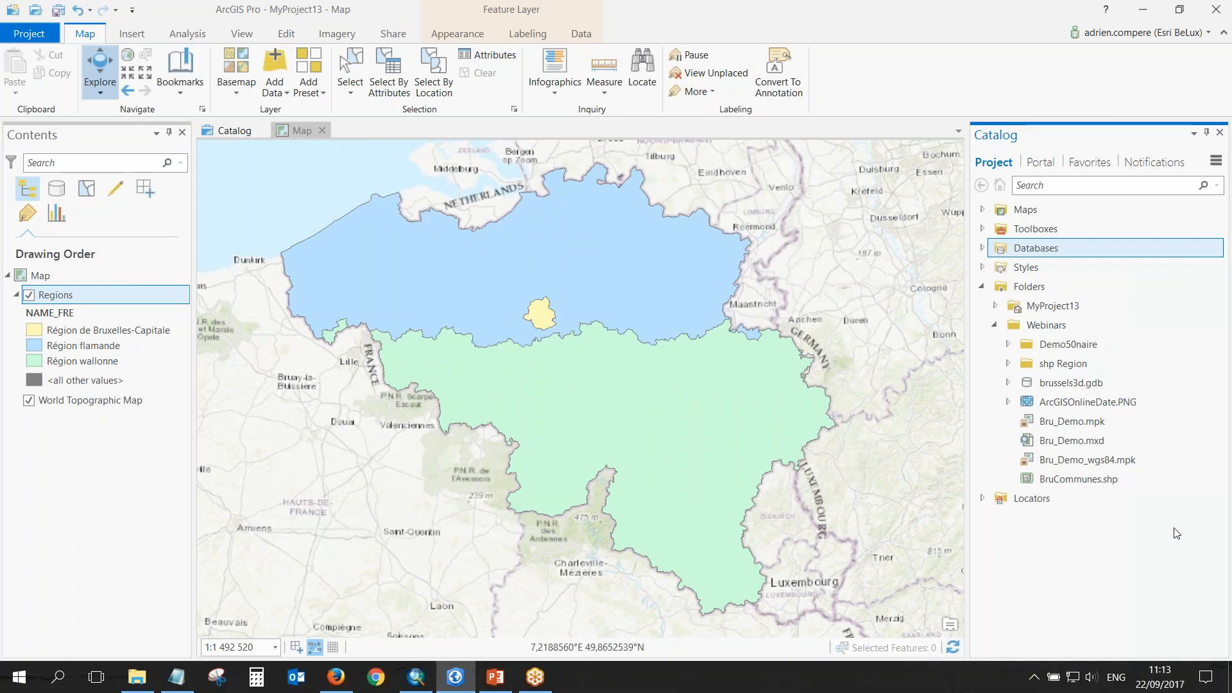
List the contents of the Brussels3D.gdb geodatabase under the project's databases and collapse it again.
double_click(1029, 253)
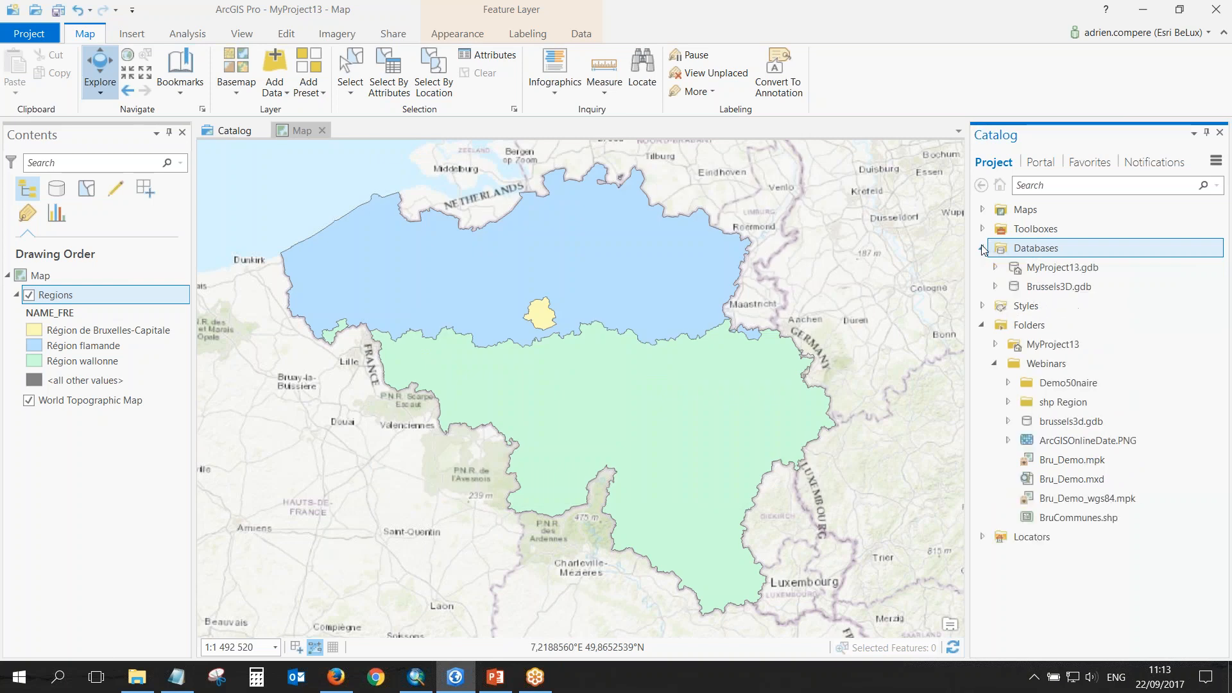
click(996, 286)
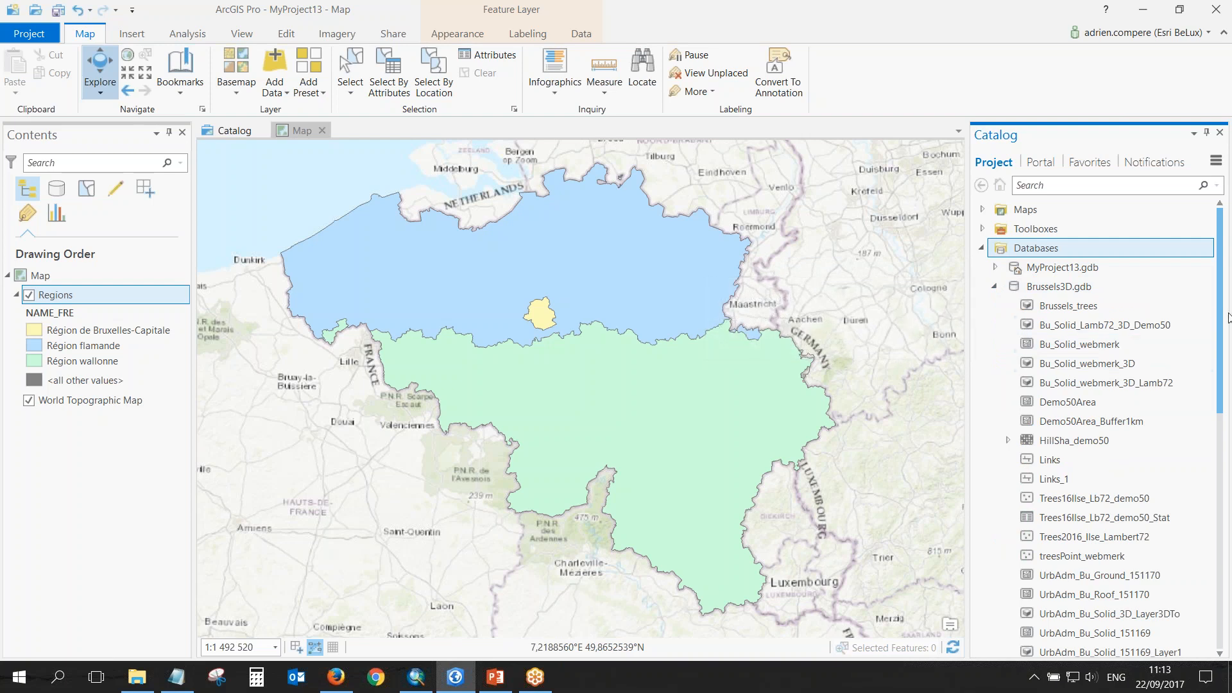
mouse_move(1221, 315)
mouse_down()
mouse_move(1222, 401)
mouse_move(1220, 309)
mouse_up()
click(996, 286)
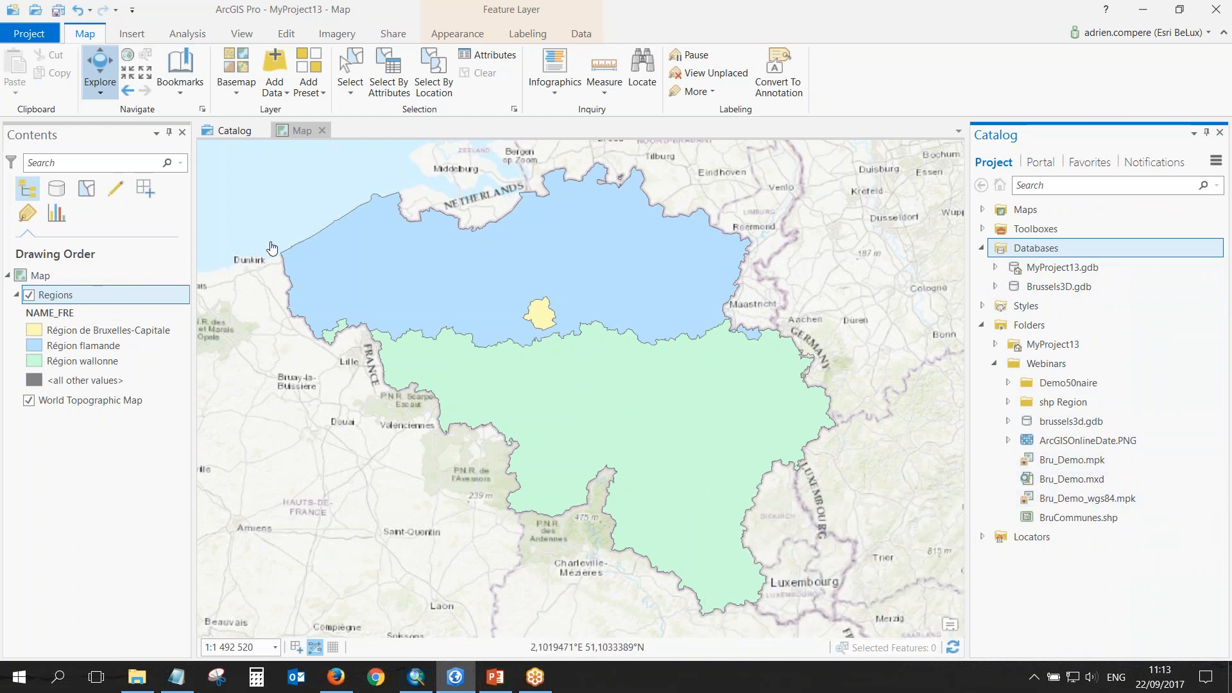
Review the UrbAdmBuGrd_w84 and DEM1m_50naire layers of Bru_Demo.mxd in ArcMap, and locate that file in the Webinars folder back in ArcGIS Pro.
mouse_move(417, 682)
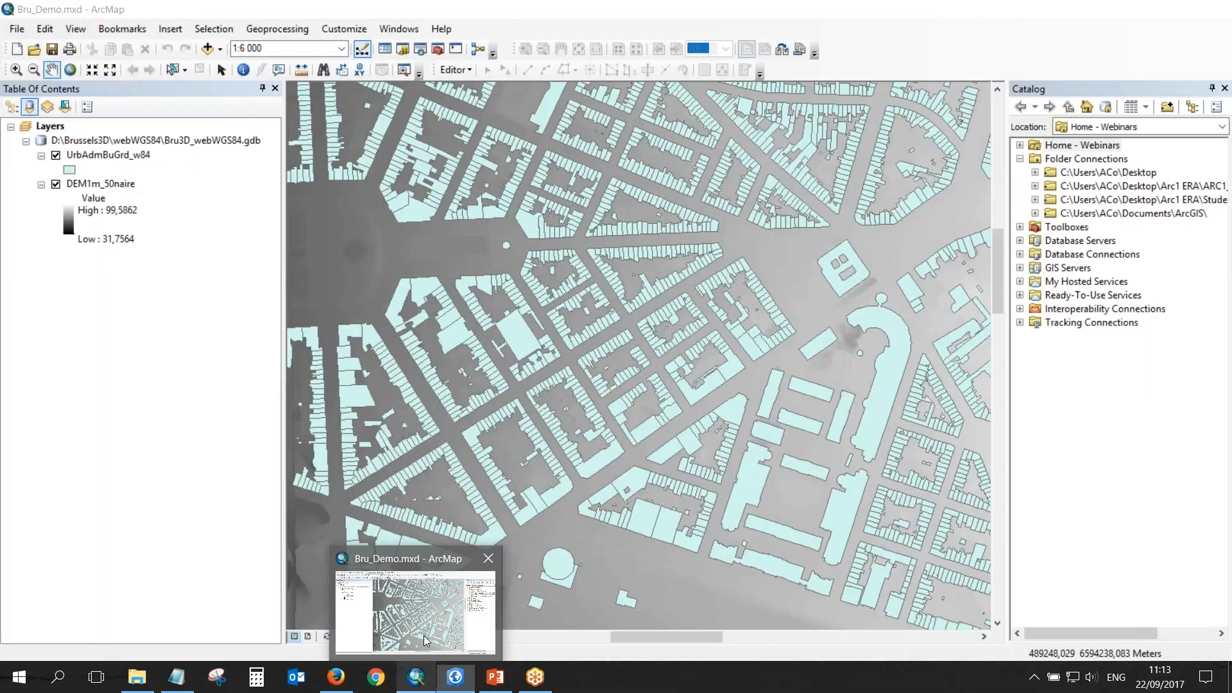
click(423, 640)
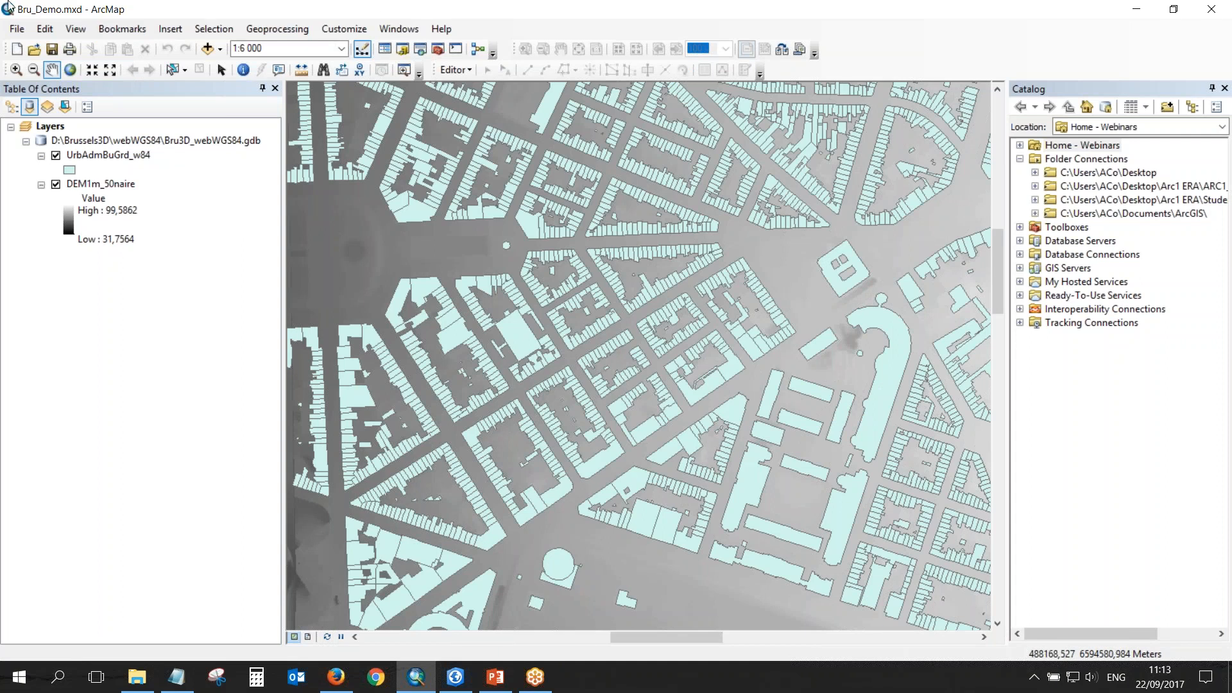
click(105, 157)
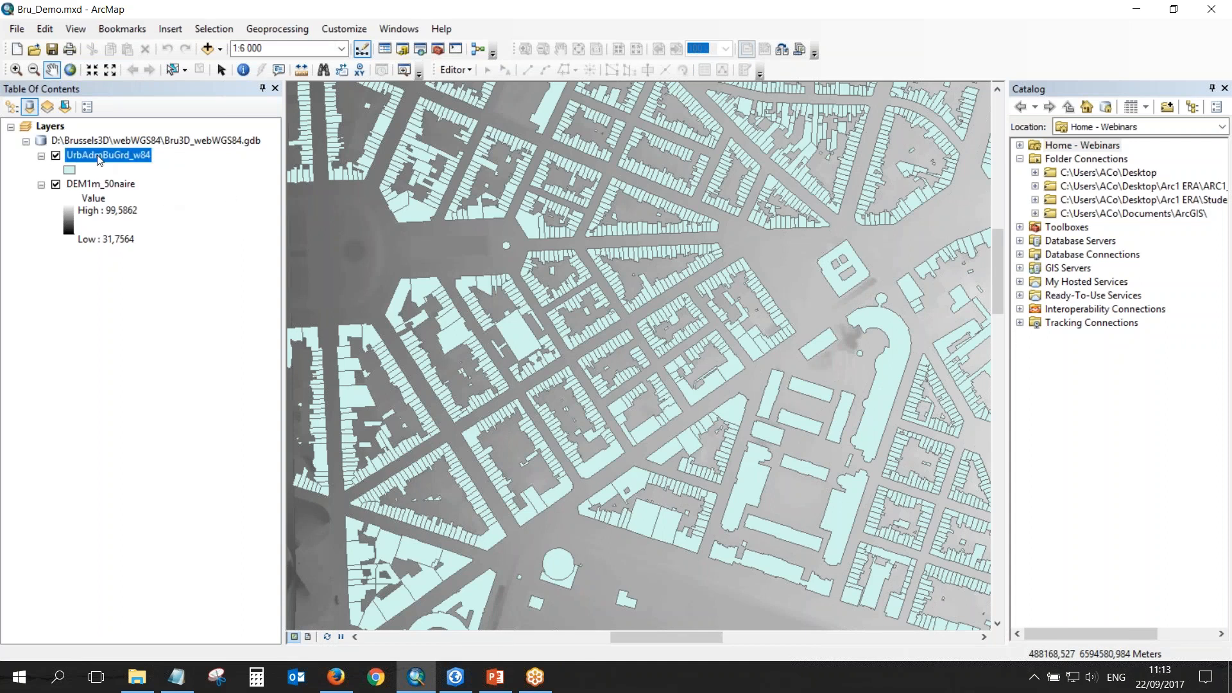
click(107, 187)
drag(383, 225, 418, 241)
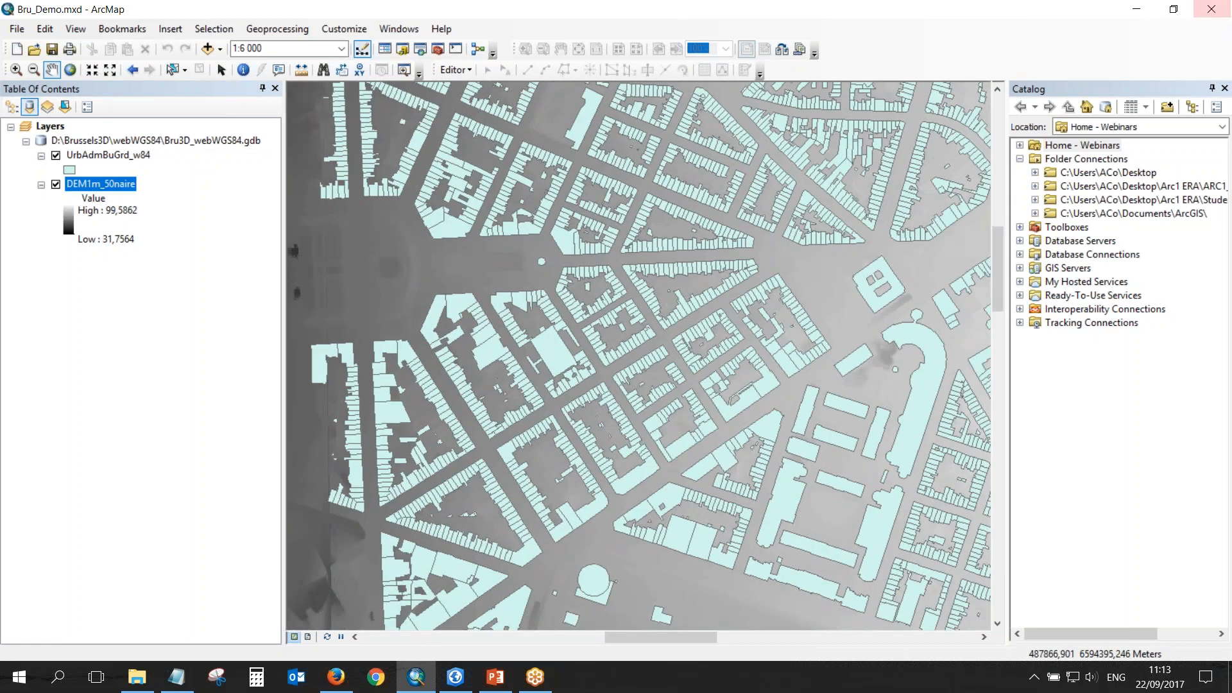
click(456, 677)
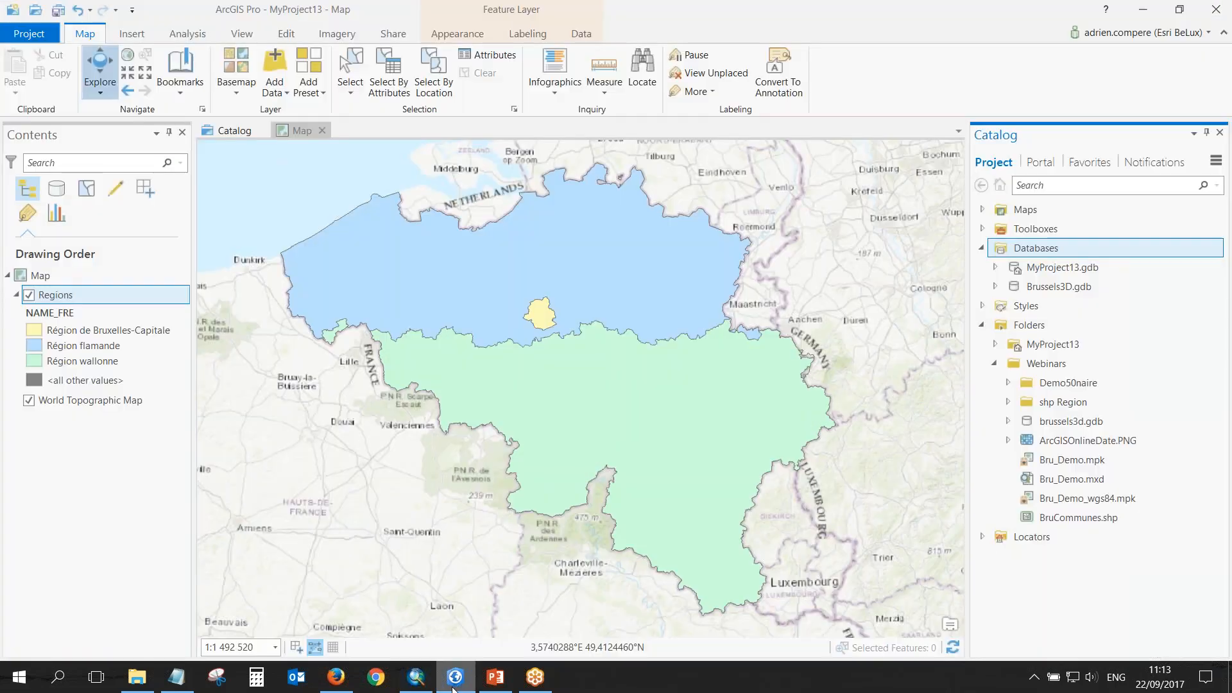
click(1053, 482)
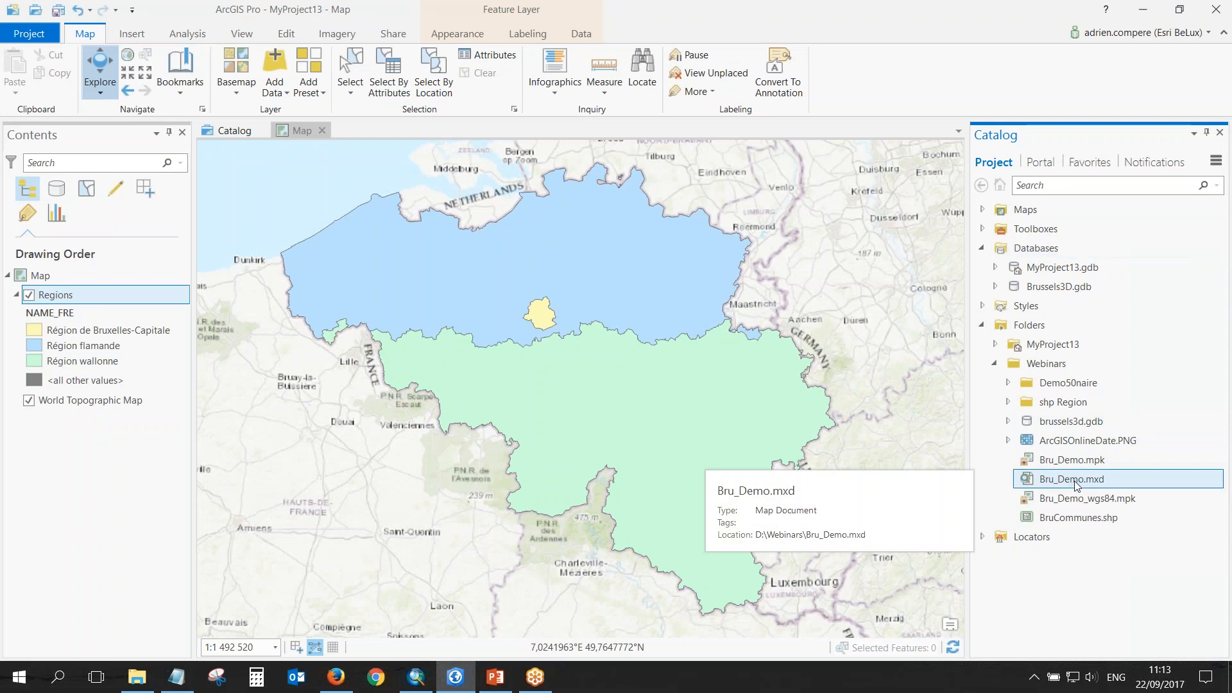
Examine the available commands for inserting, analysis, views, imagery, sharing and editing, including the Import Map description.
click(132, 35)
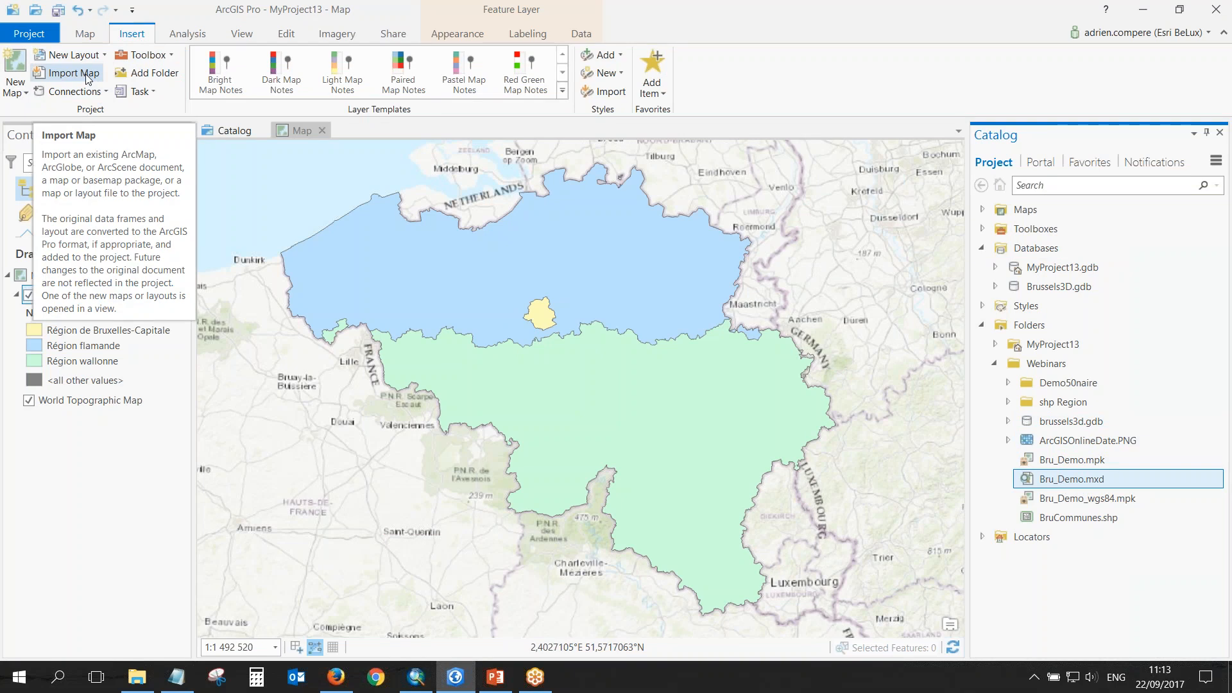
click(86, 37)
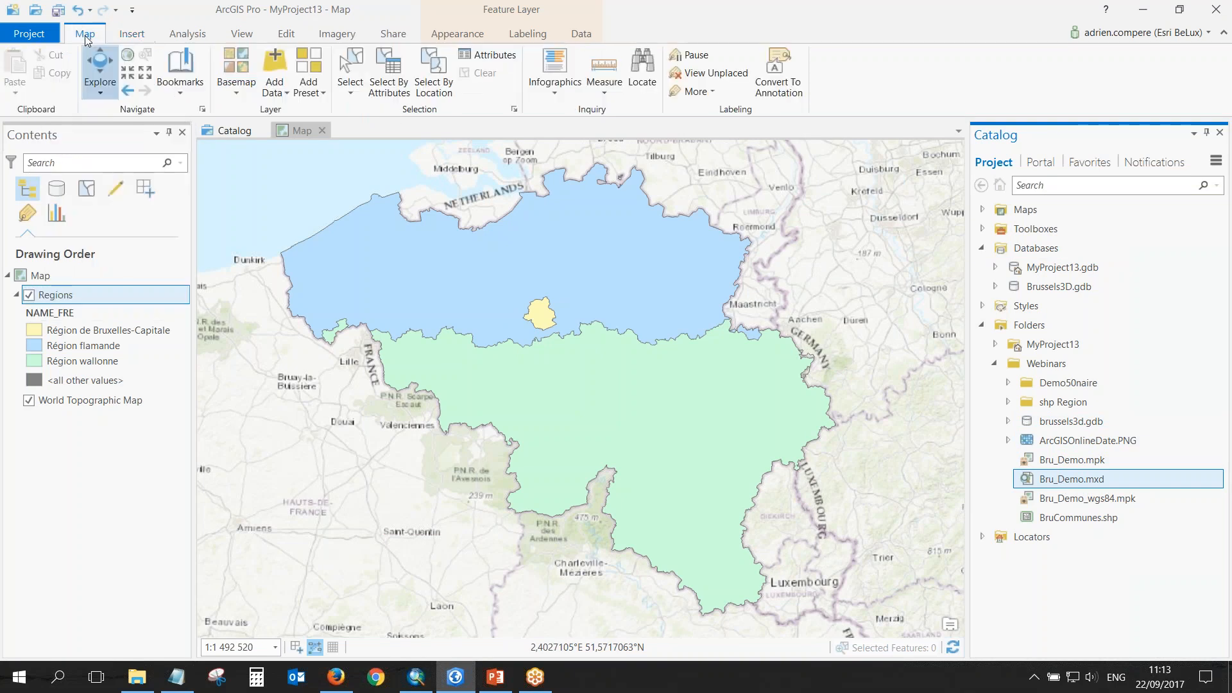
click(133, 40)
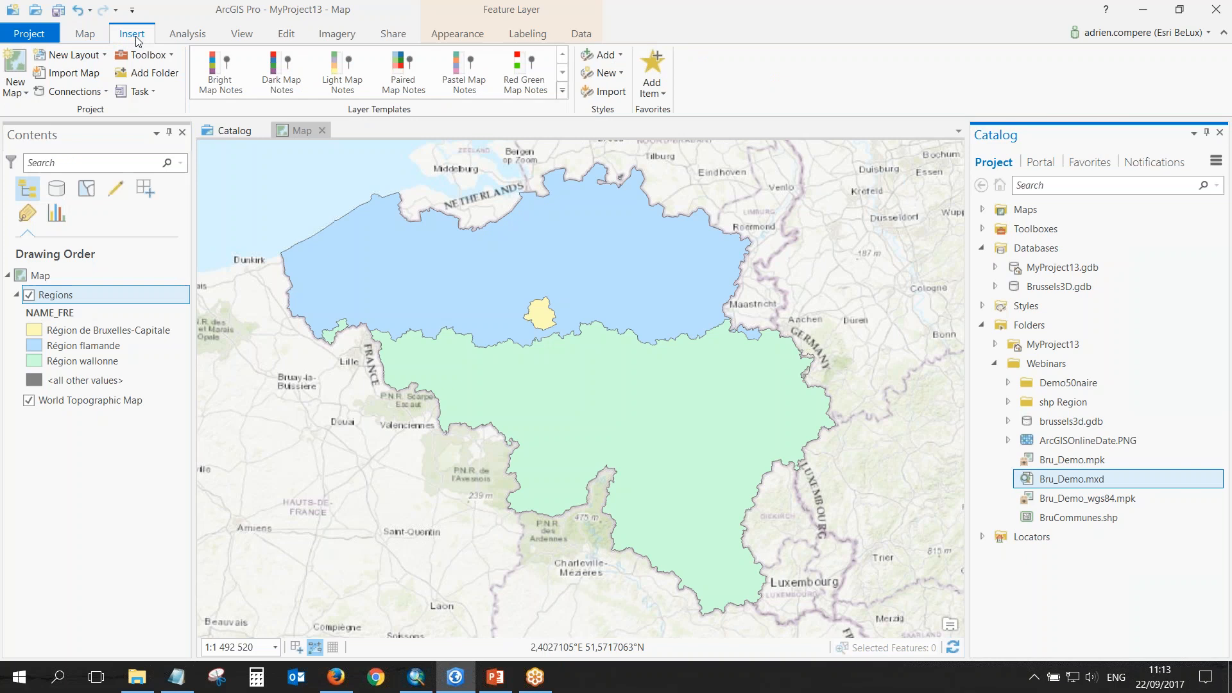
click(179, 39)
click(250, 40)
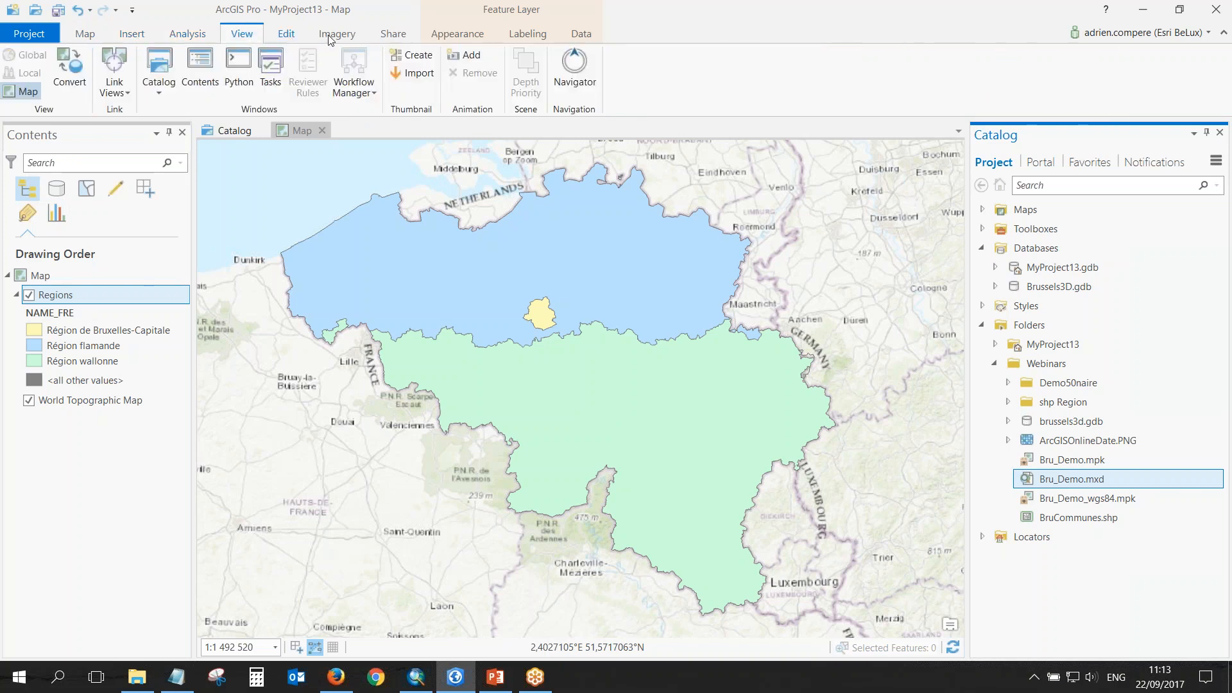
click(348, 34)
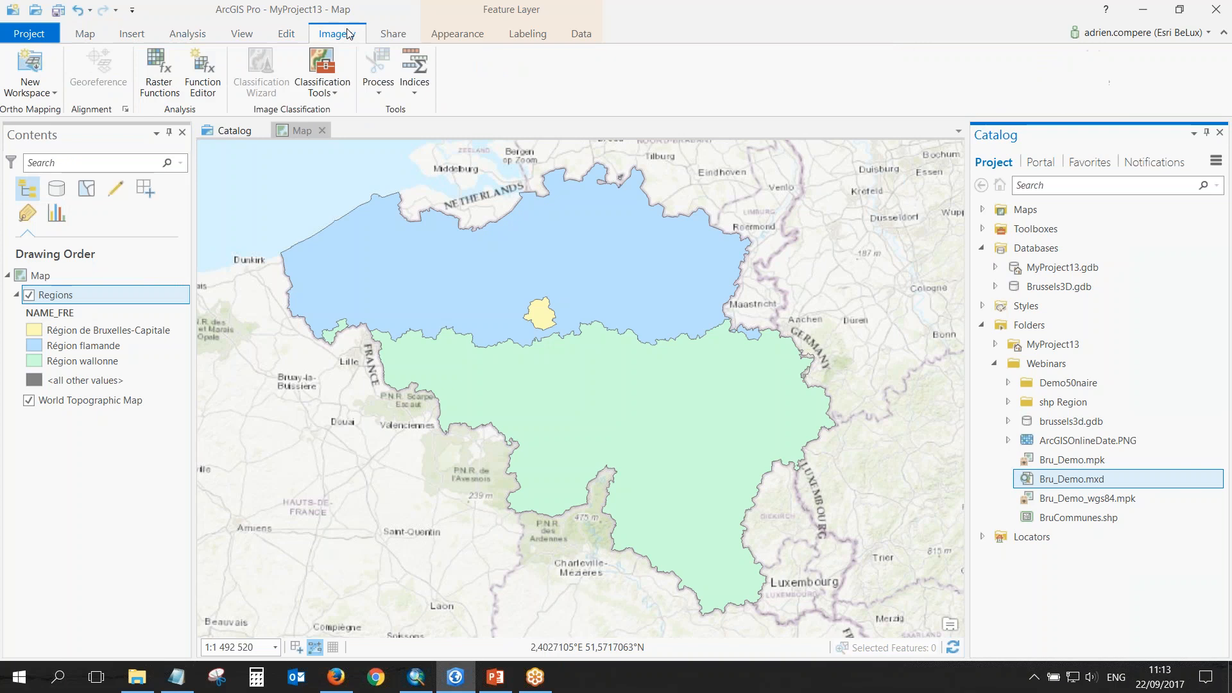
click(389, 34)
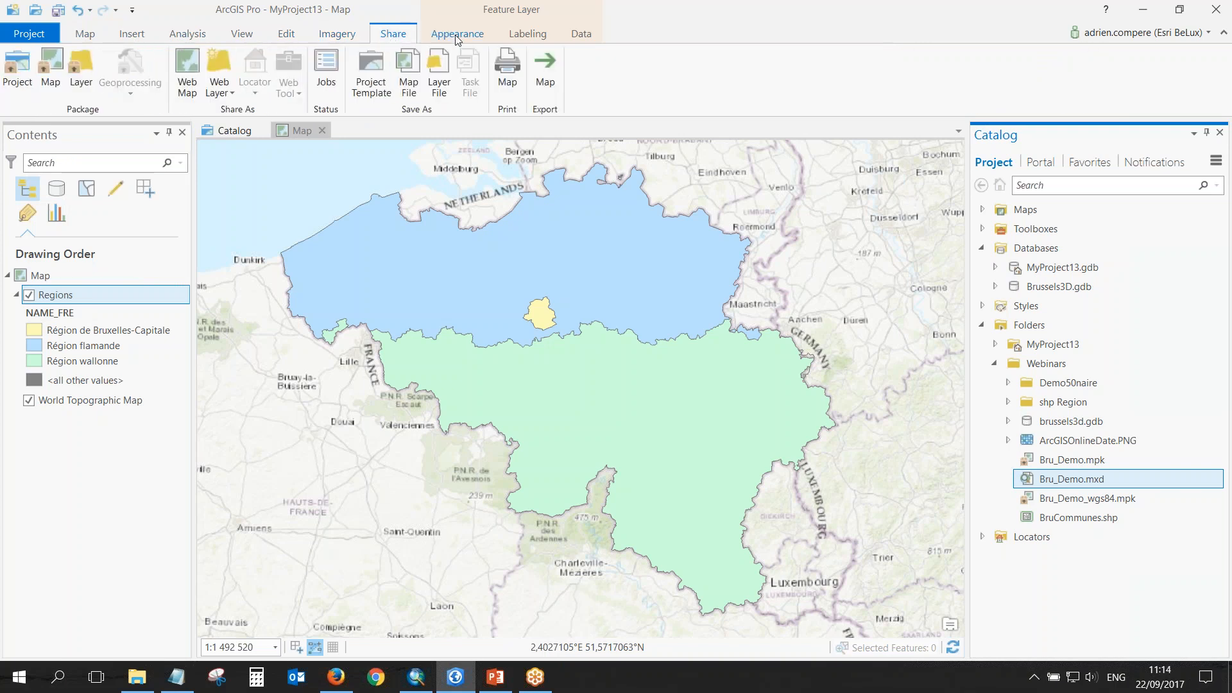
click(342, 37)
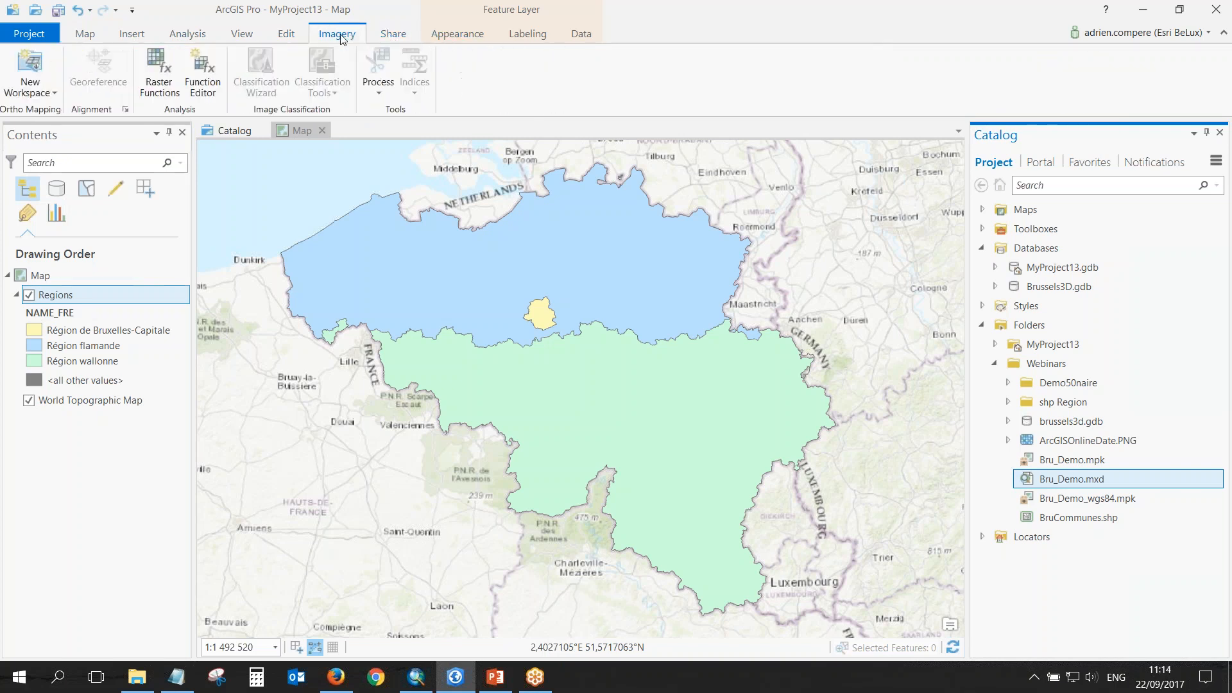
click(288, 39)
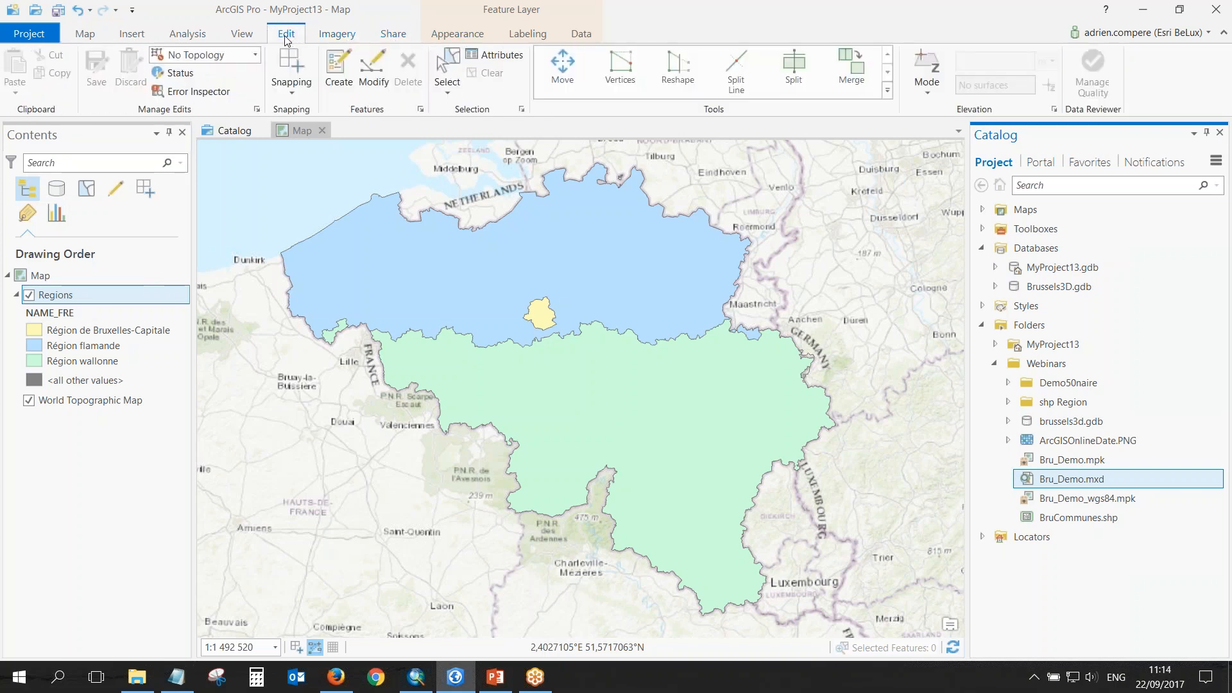
click(240, 38)
Navigate the Belgium map with the Explore tool and inspect the attribute pop-ups of the Flemish and Walloon regions.
click(86, 35)
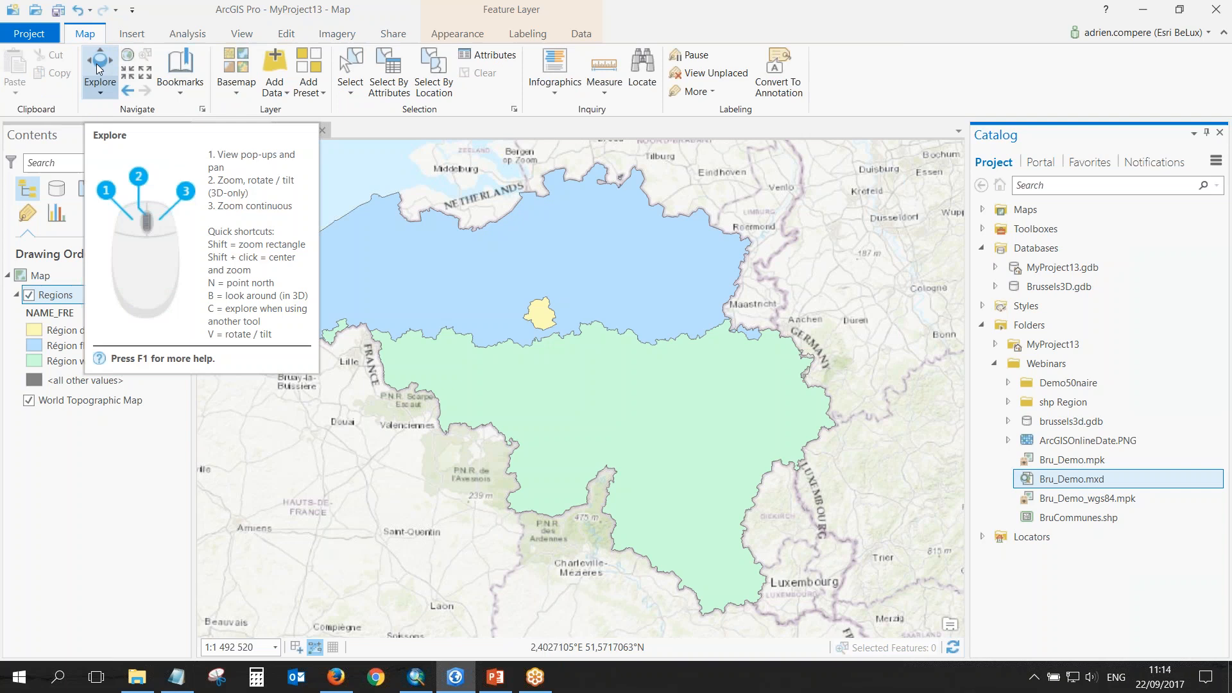
drag(501, 345, 536, 478)
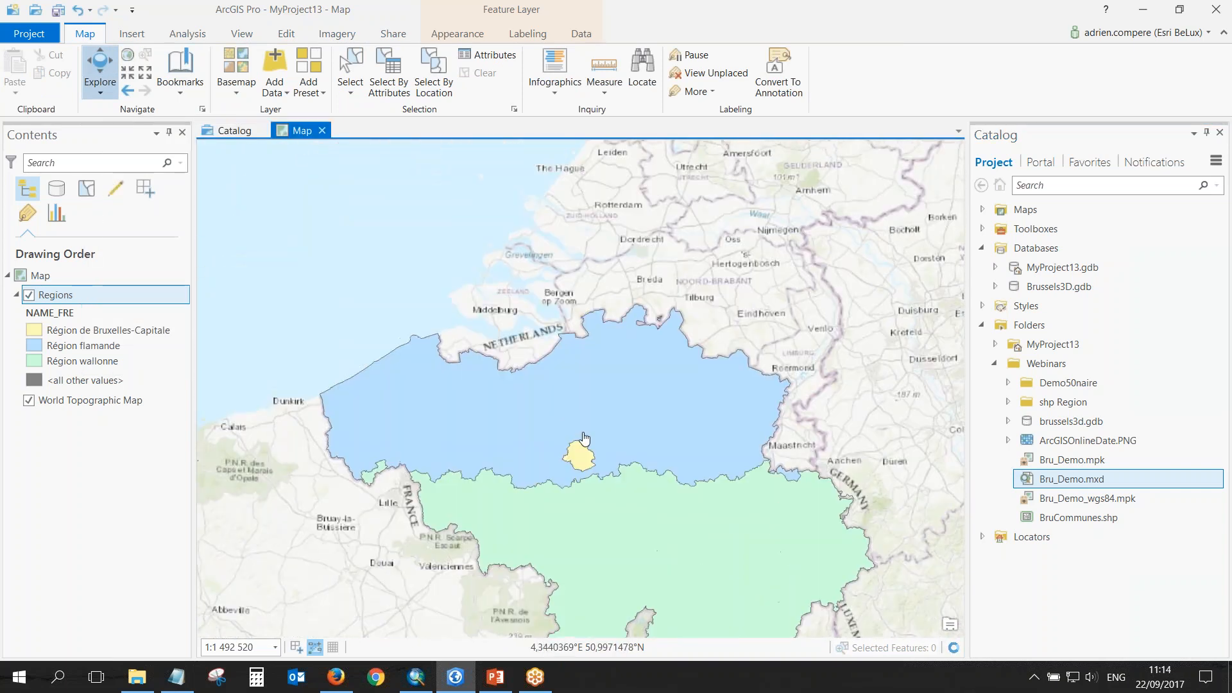
drag(606, 426, 595, 332)
scroll(594, 329, up, 2)
click(617, 265)
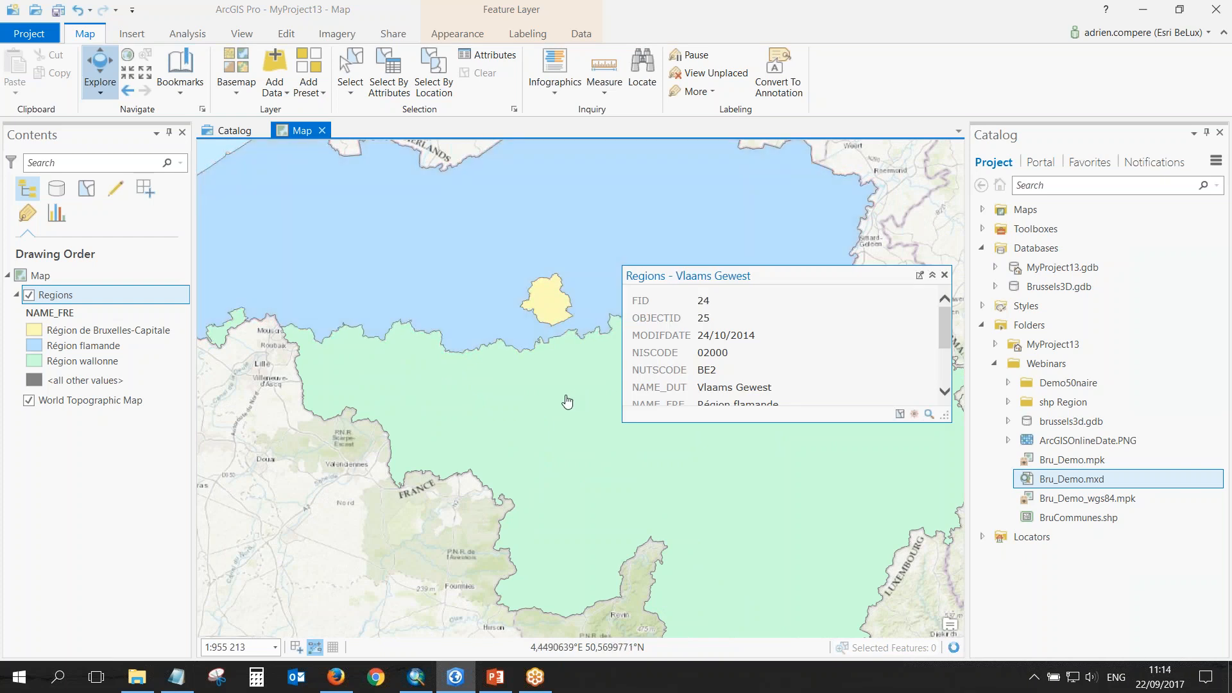
click(558, 402)
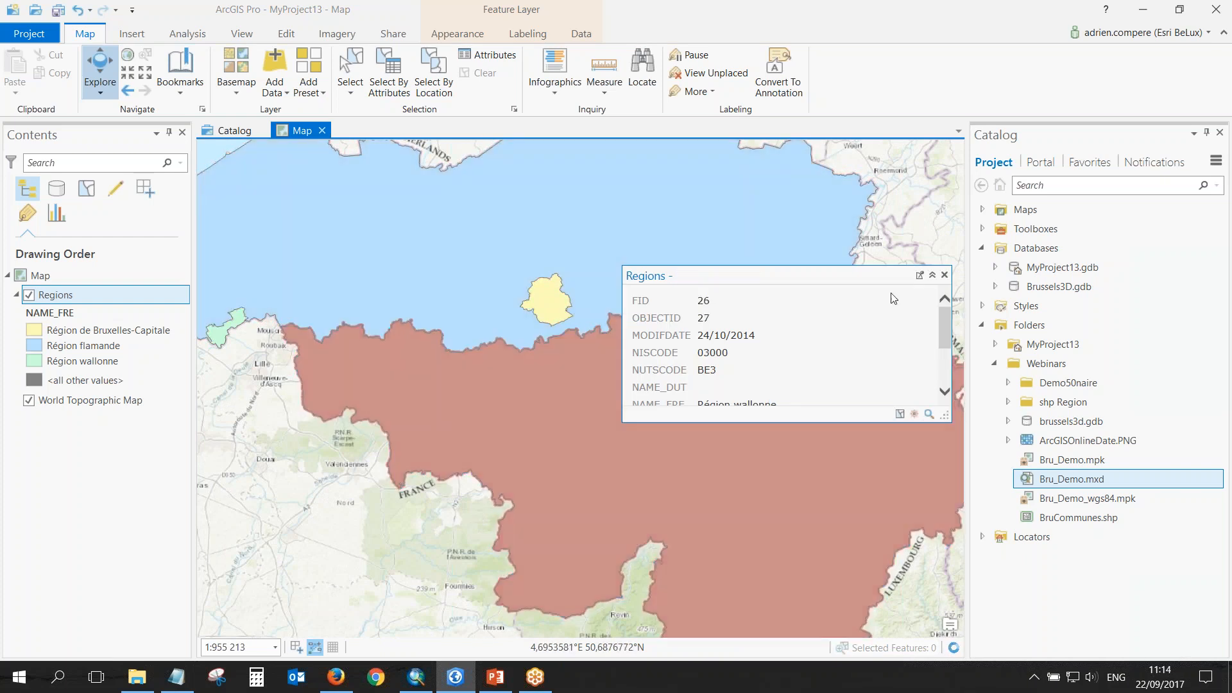
mouse_move(943, 320)
mouse_down()
mouse_move(942, 355)
mouse_move(950, 300)
mouse_up()
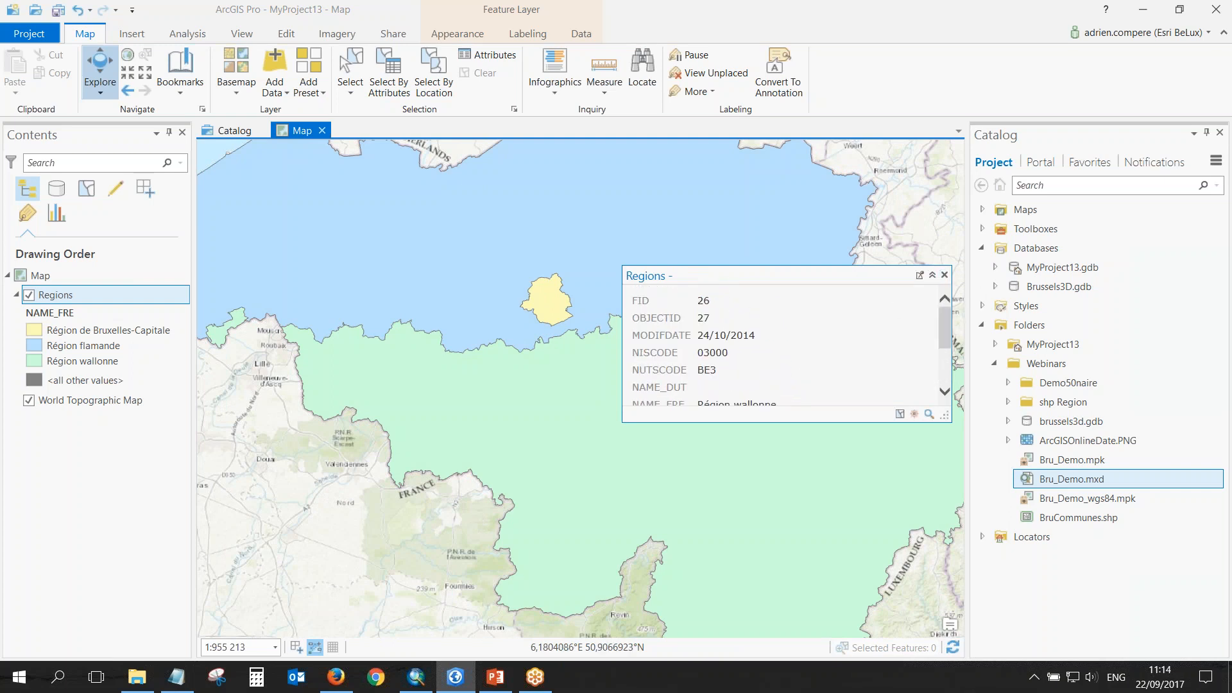
click(944, 275)
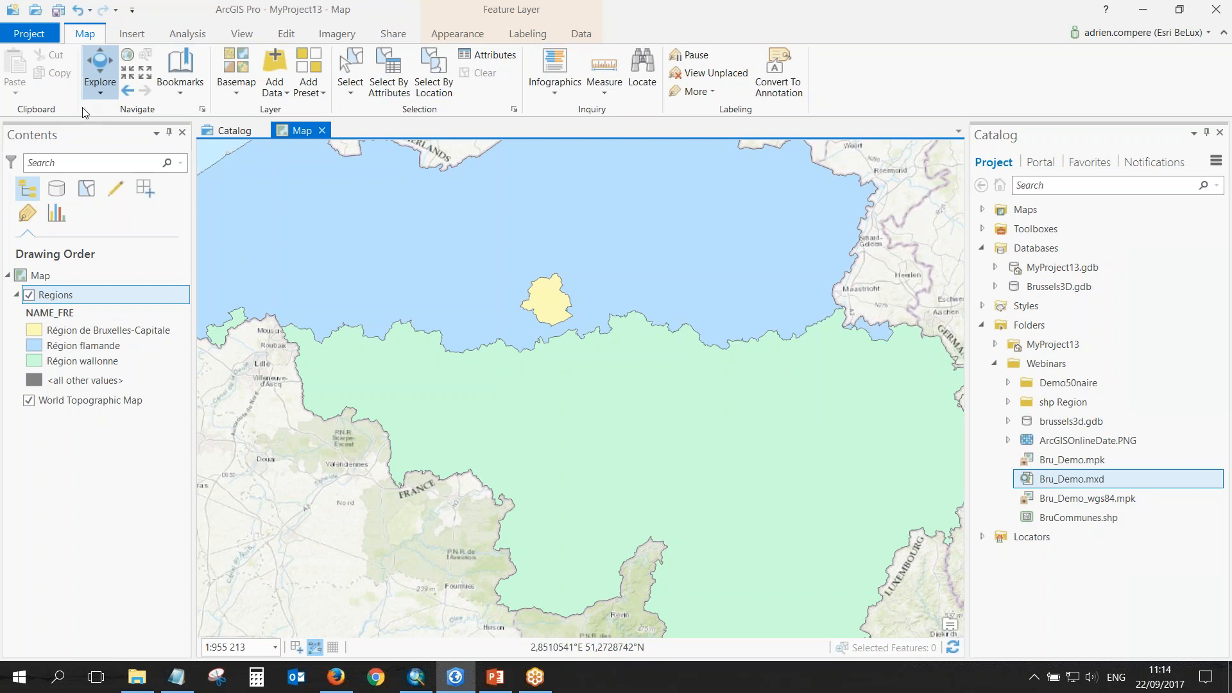
View the Flemish region's pop-up again, close it, and zoom back out to the whole of Belgium.
click(440, 281)
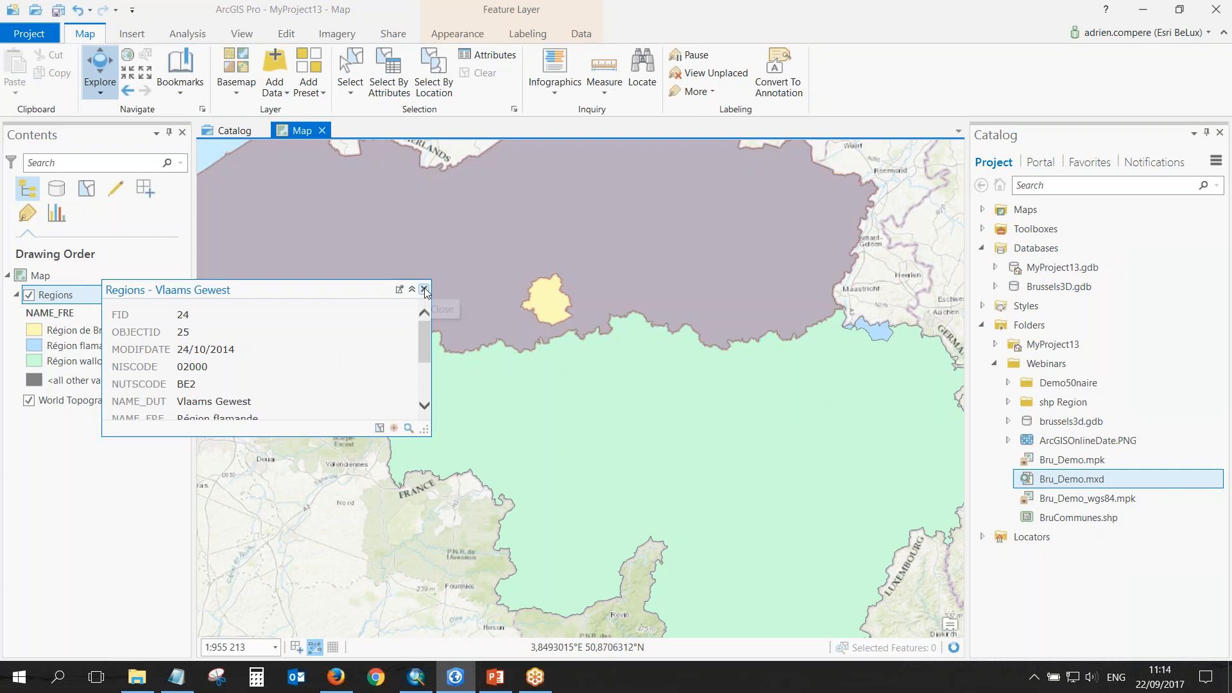
click(425, 289)
scroll(350, 242, down, 3)
mouse_move(350, 243)
mouse_down()
mouse_move(394, 264)
mouse_move(346, 252)
mouse_up()
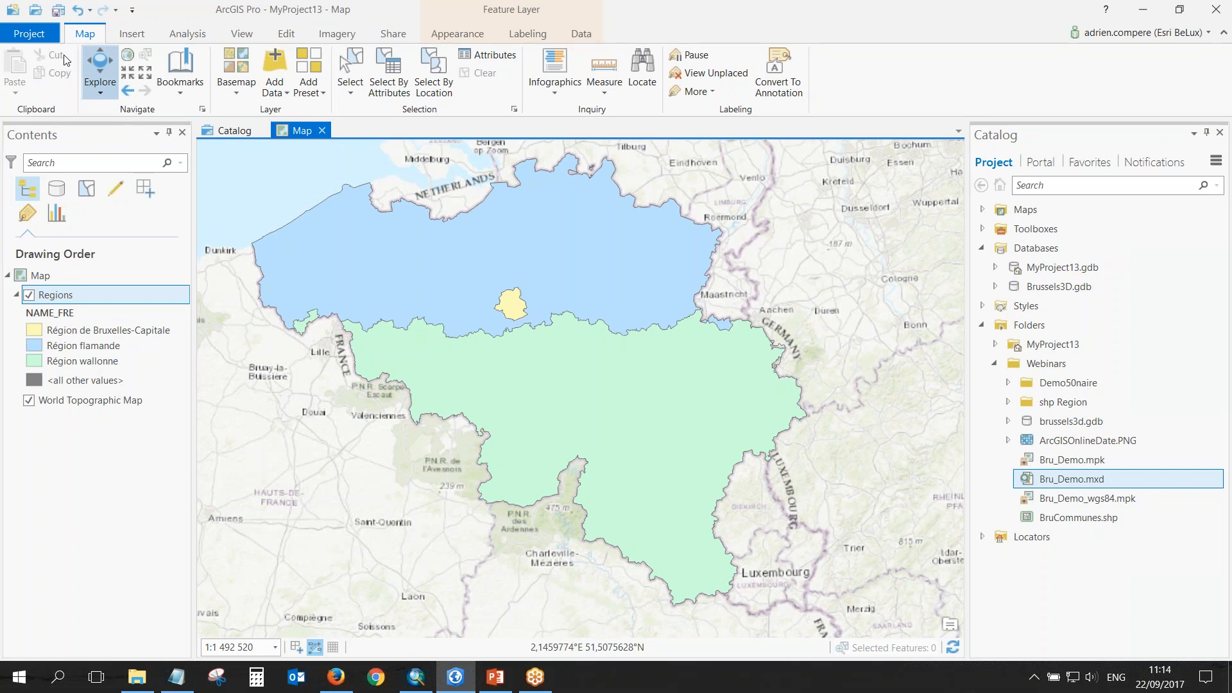
Import the ArcMap document Bru_Demo.mxd from D:\Webinars into the project as a new map.
click(129, 37)
click(91, 77)
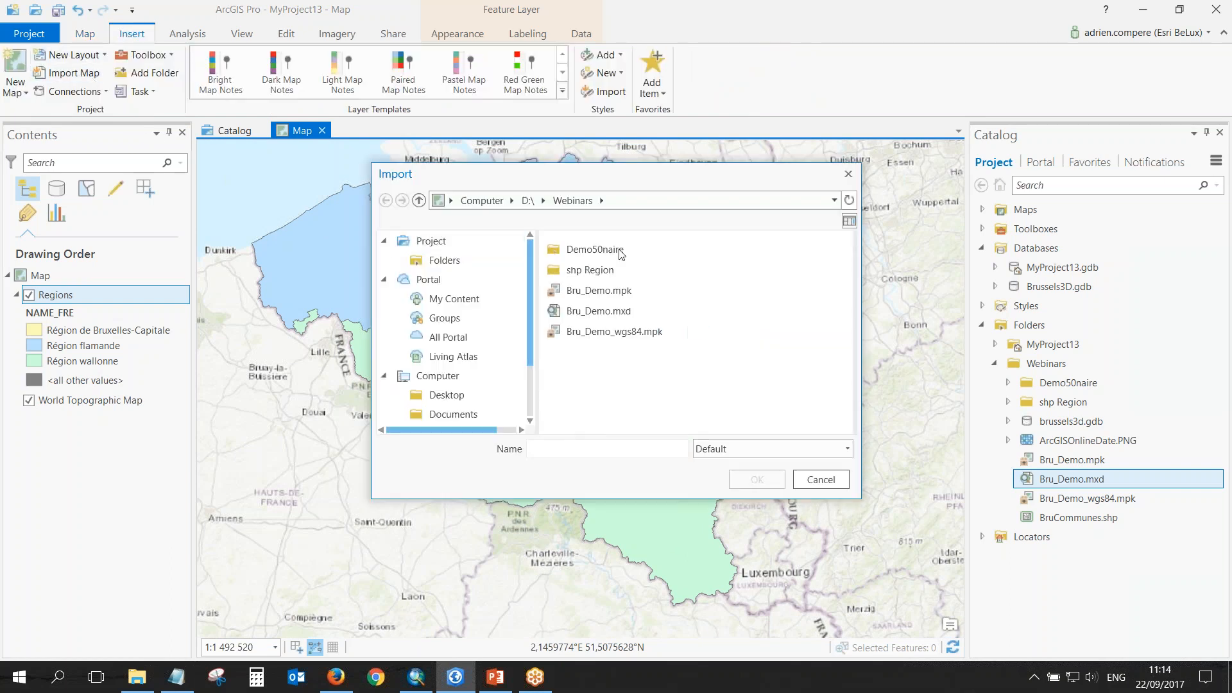
click(618, 314)
click(756, 478)
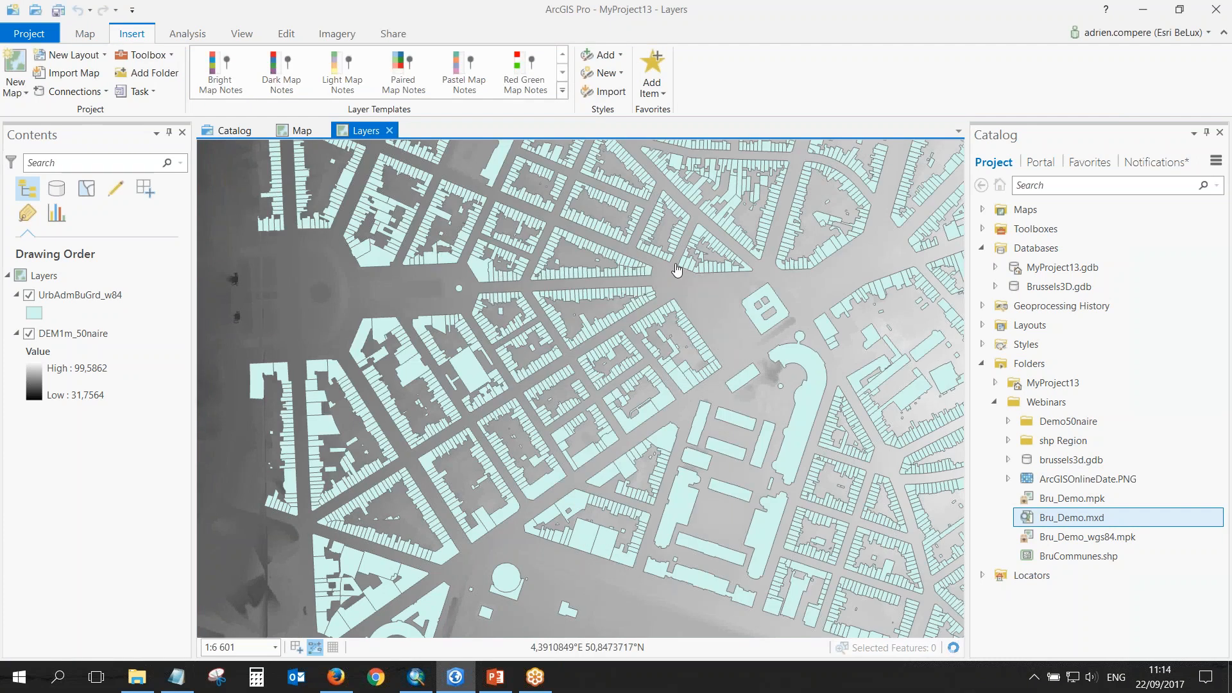
Look over the imported Layers map and compare it with the Belgium regions map by alternating between the two views.
drag(662, 275, 636, 302)
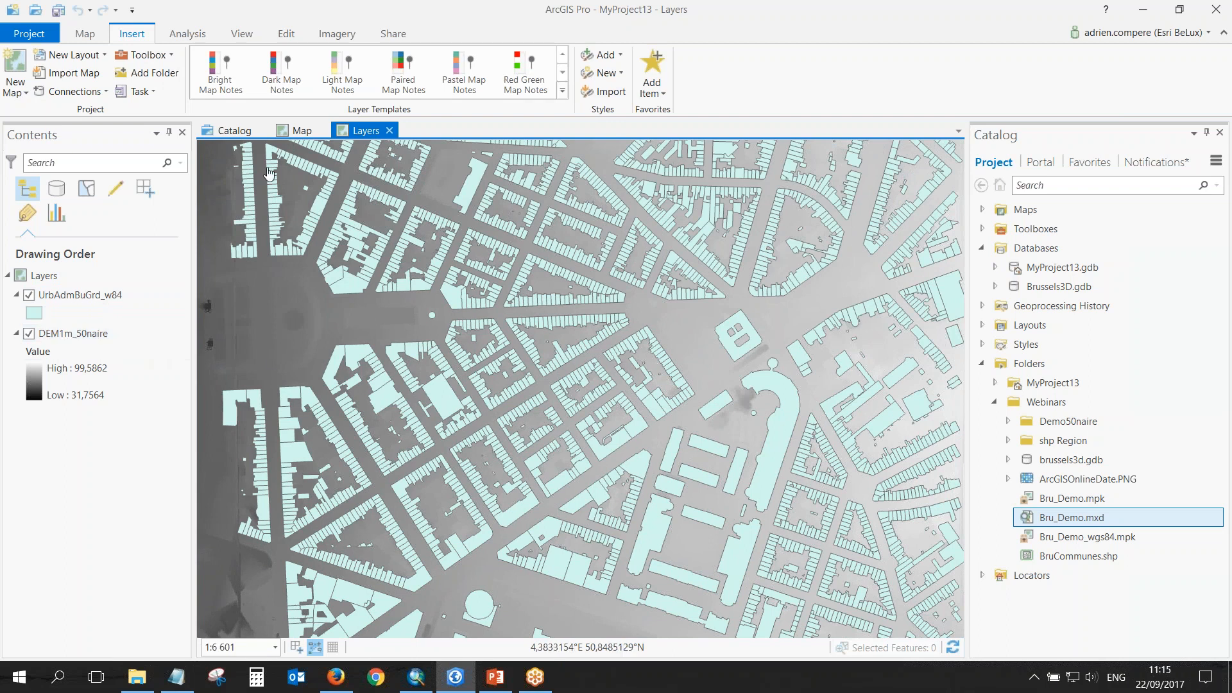
click(301, 130)
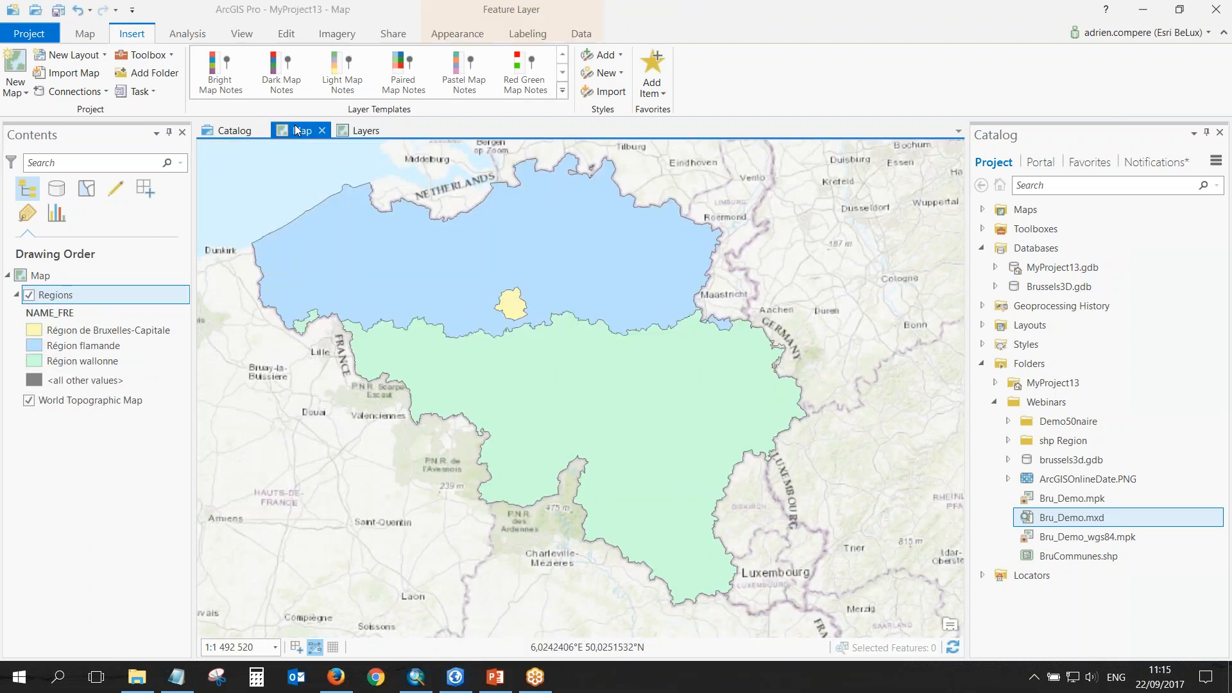
click(360, 131)
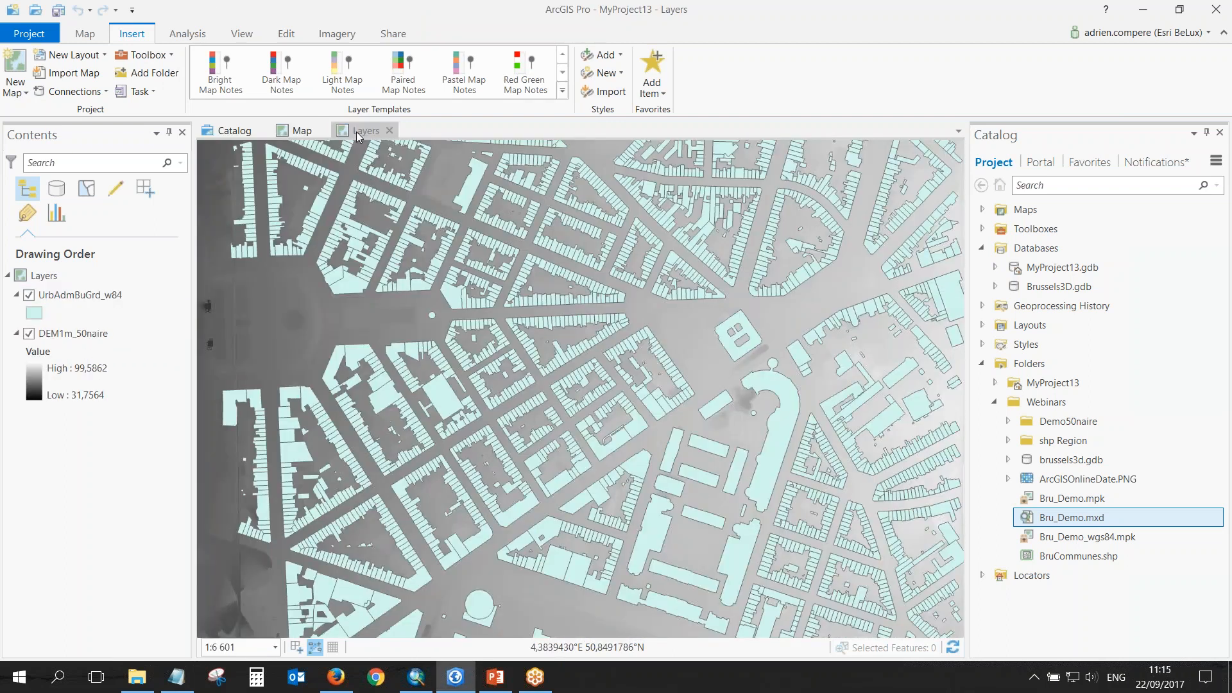
click(300, 132)
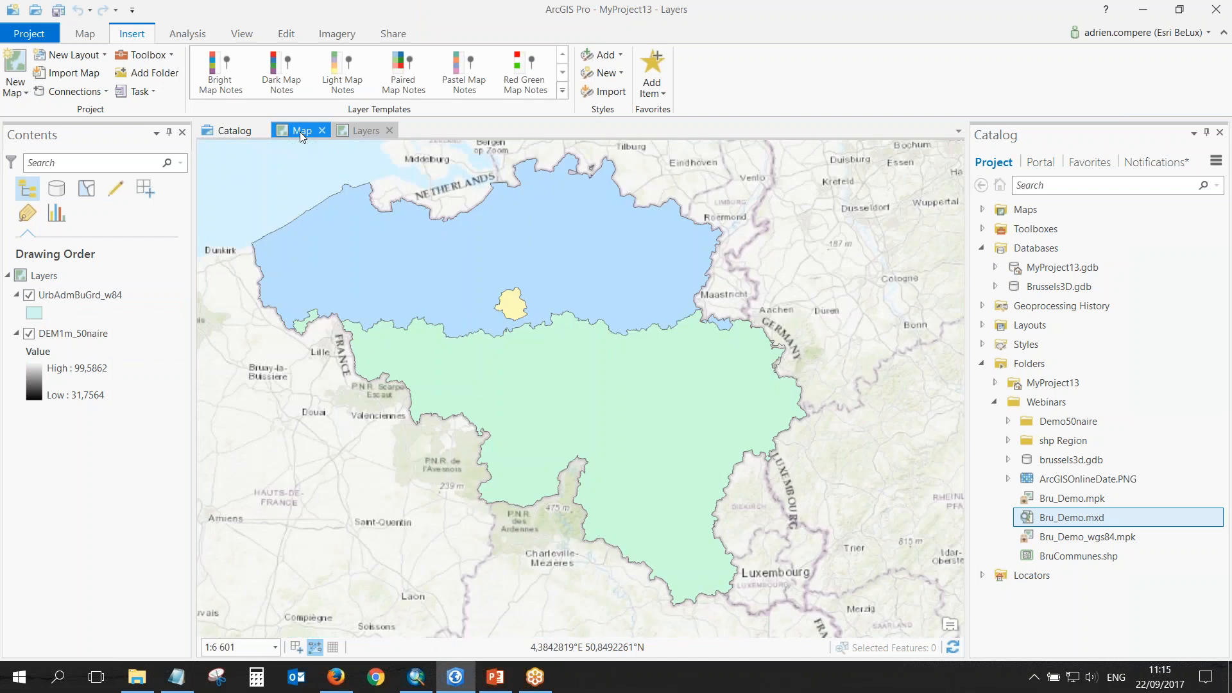
mouse_move(487, 260)
mouse_down()
mouse_move(493, 296)
mouse_move(482, 268)
mouse_up()
Dock the Layers map view beside the Belgium Map view so both maps are shown side by side.
click(366, 131)
drag(394, 176, 619, 391)
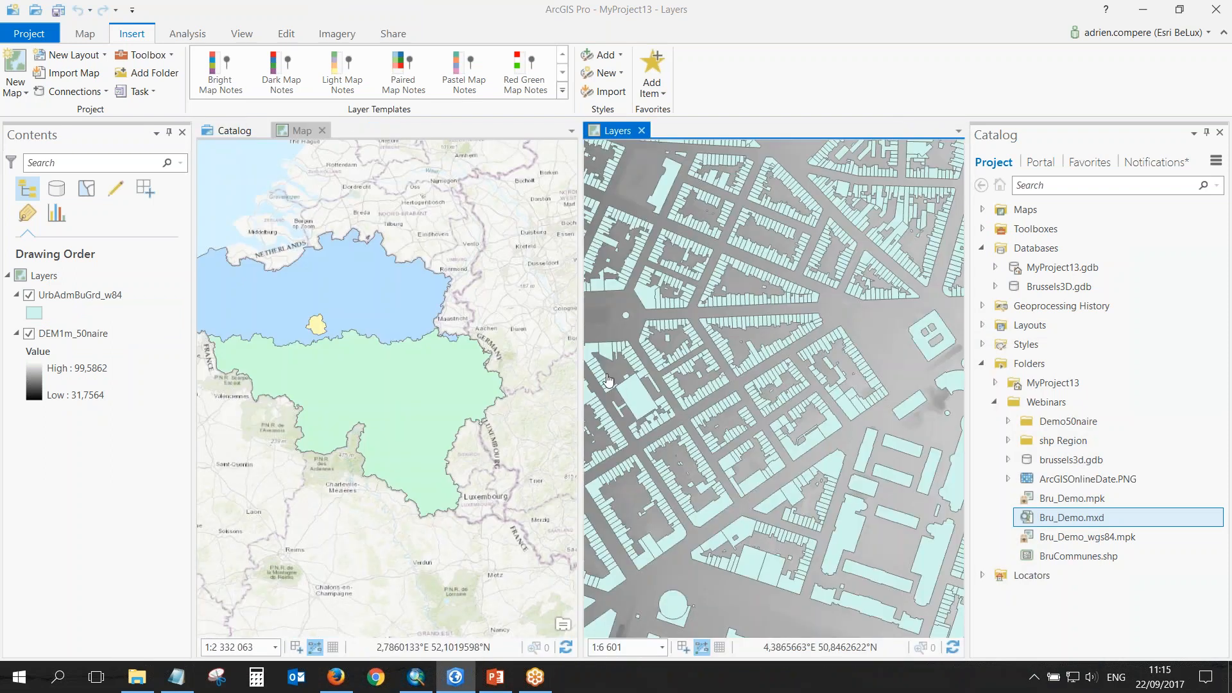
Navigate the two side-by-side maps independently, zooming the Layers view out and the Map view in to the Brussels region.
drag(387, 338, 428, 358)
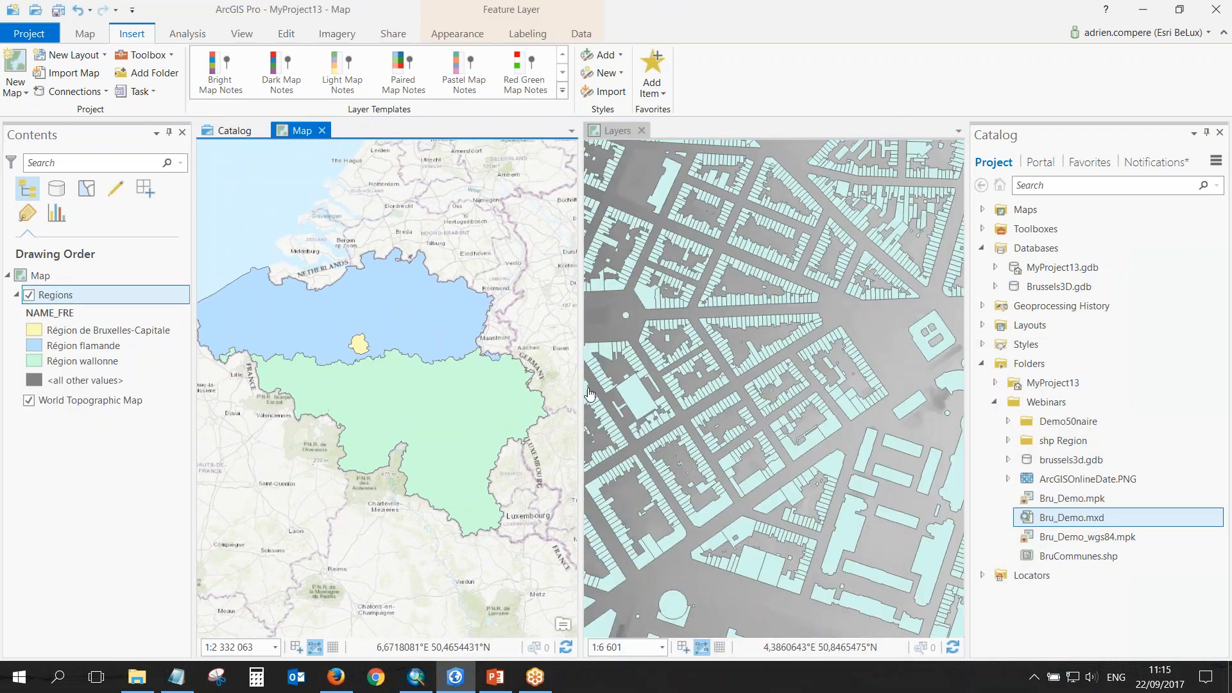
scroll(696, 395, down, 2)
drag(696, 396, 757, 368)
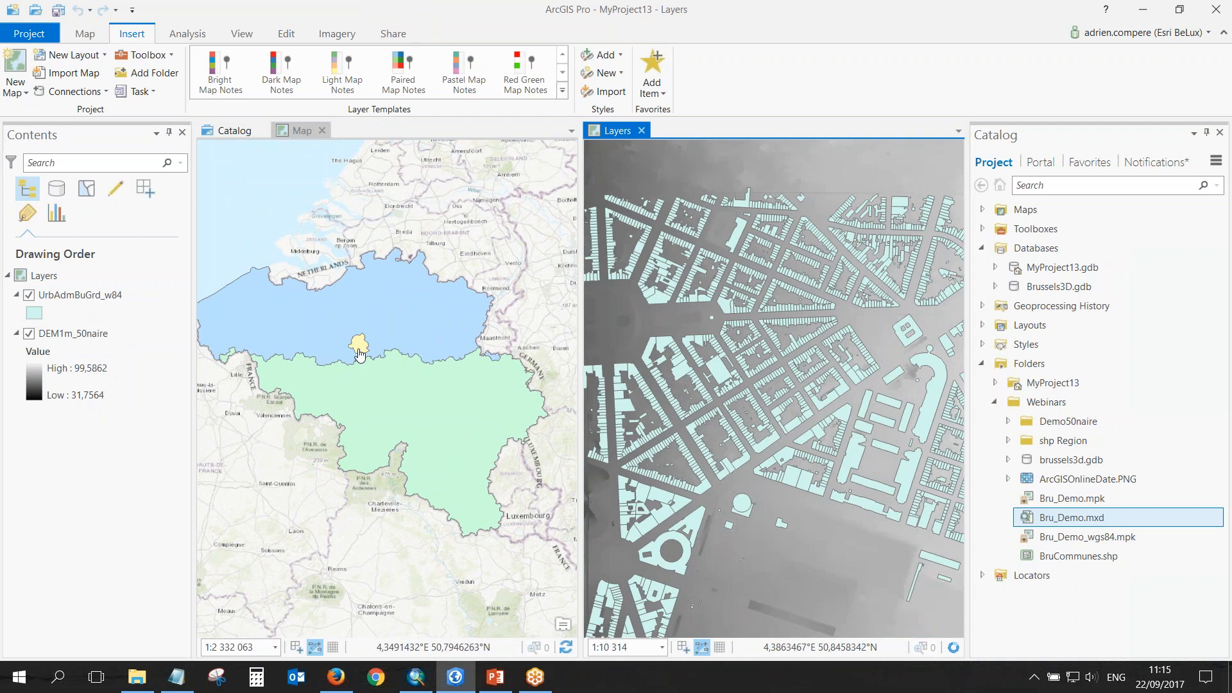
scroll(359, 353, up, 5)
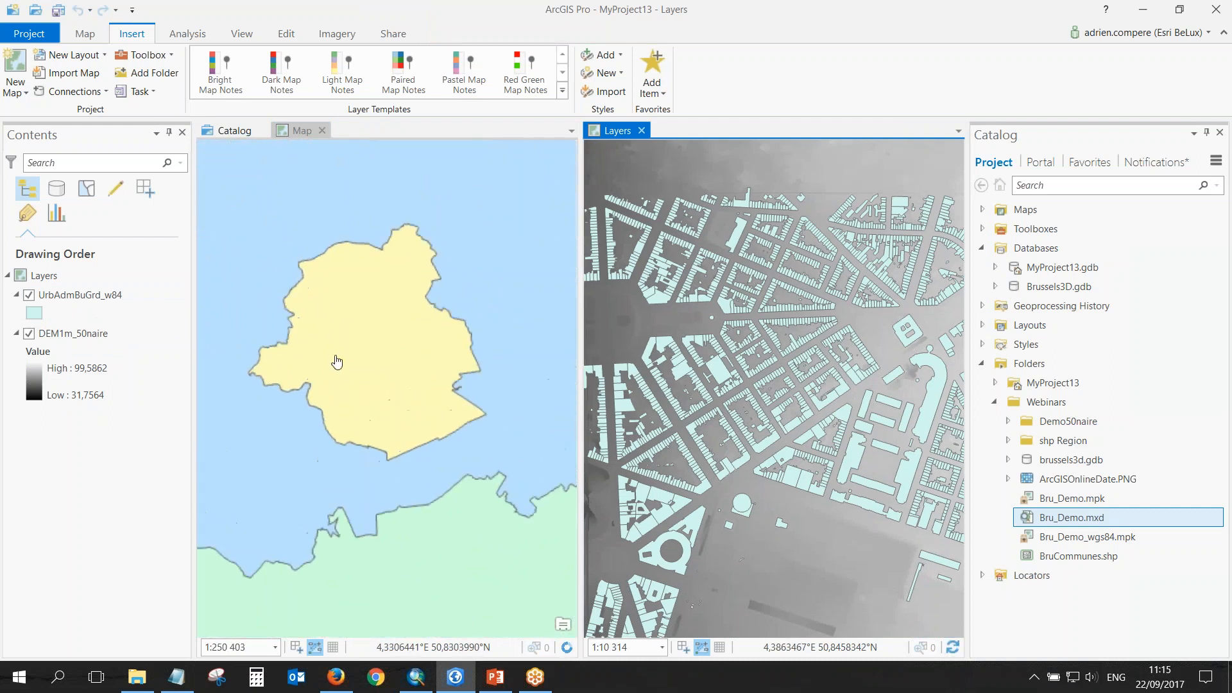
Zoom the Map view in on the Brussels region and link the two map views by center.
scroll(347, 359, up, 2)
drag(390, 341, 394, 368)
scroll(395, 368, down, 1)
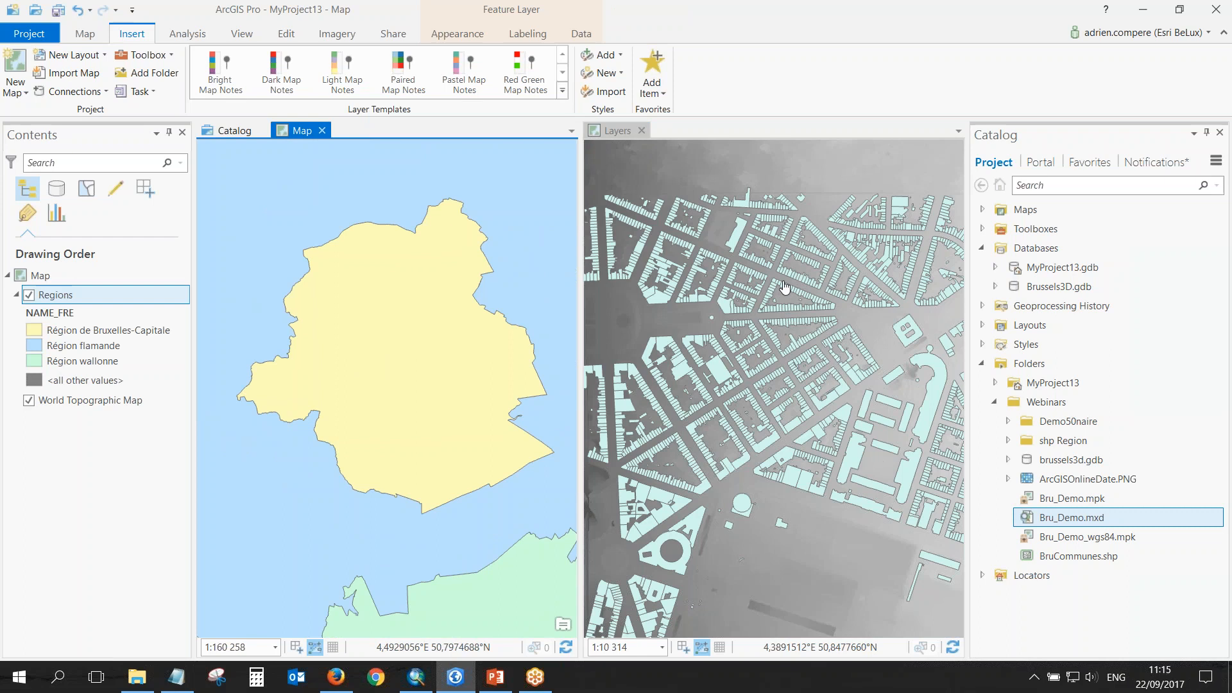
click(242, 34)
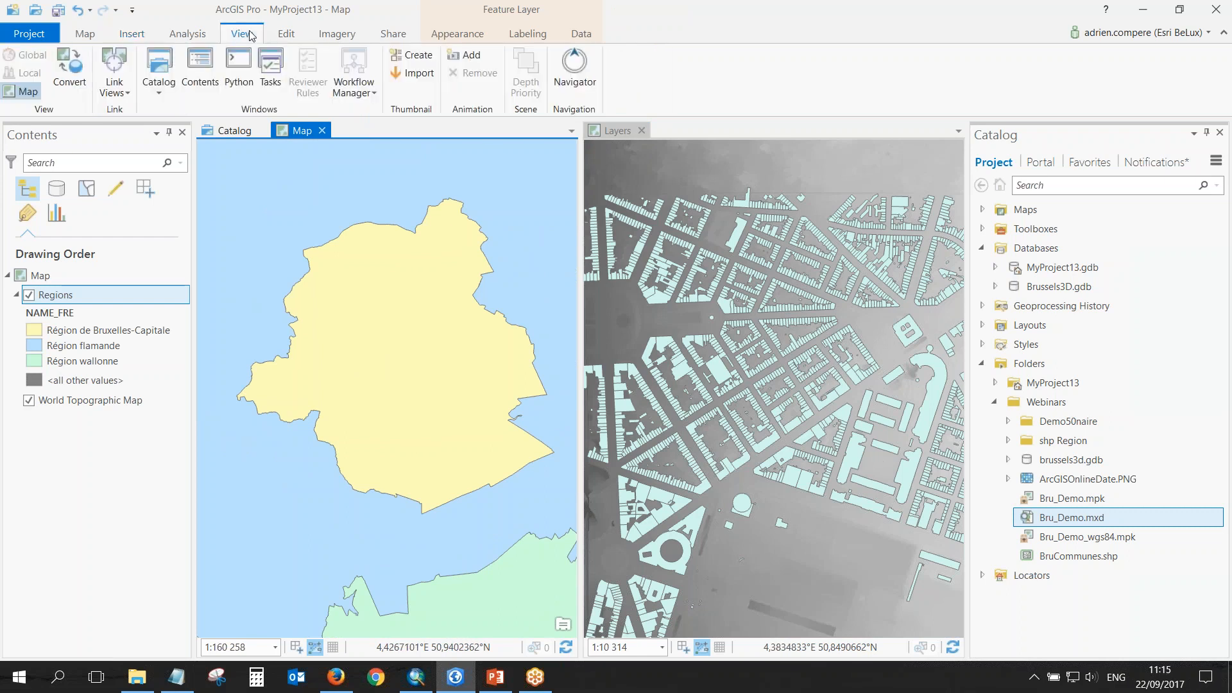
click(118, 94)
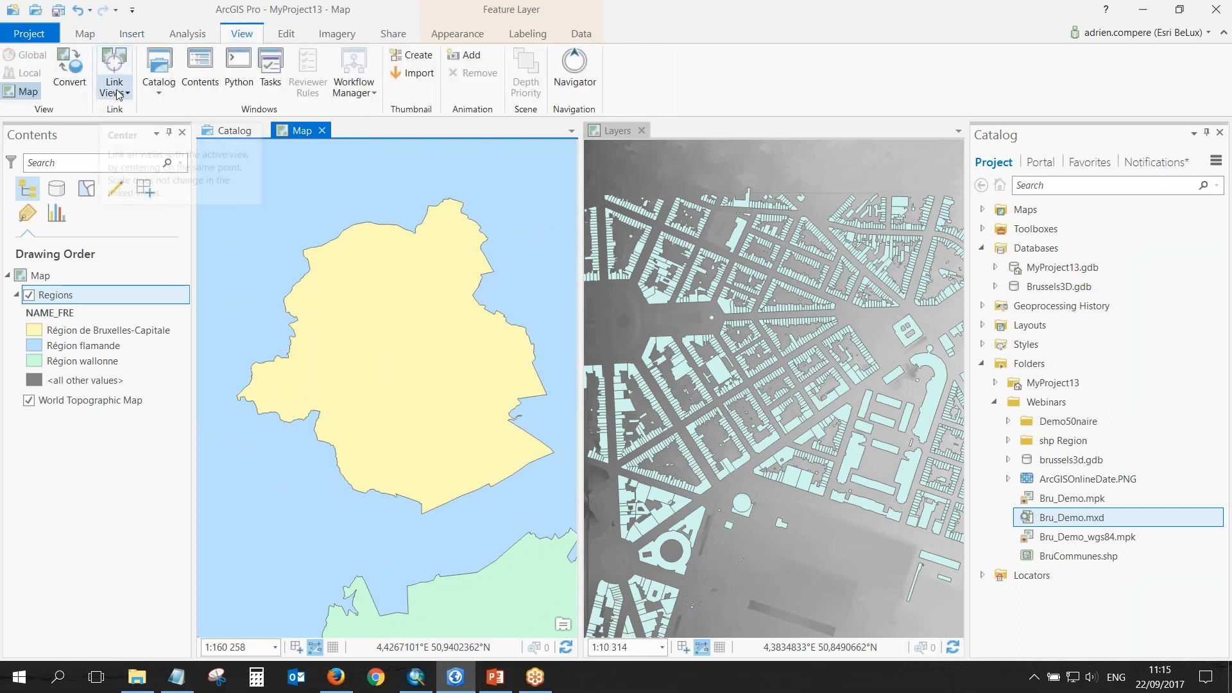
click(115, 116)
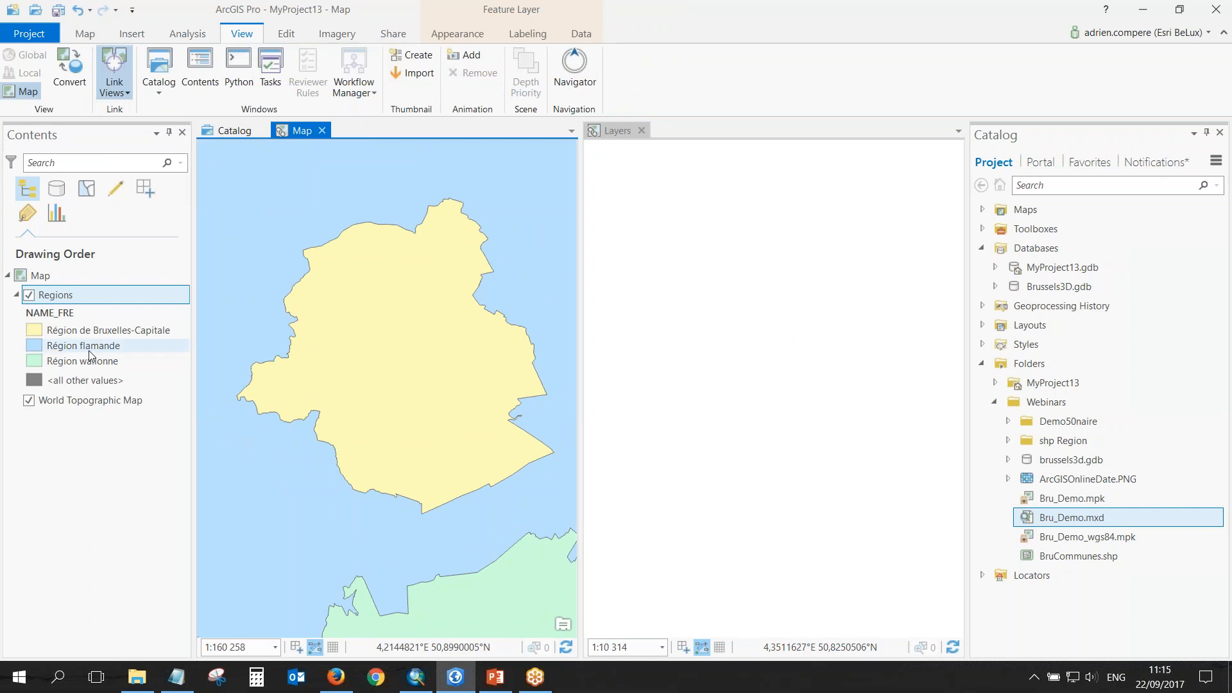
Zoom the Layers map to the UrbAdmBuGrd_w84 layer and pan both views to check the center-only link.
click(606, 131)
right_click(94, 295)
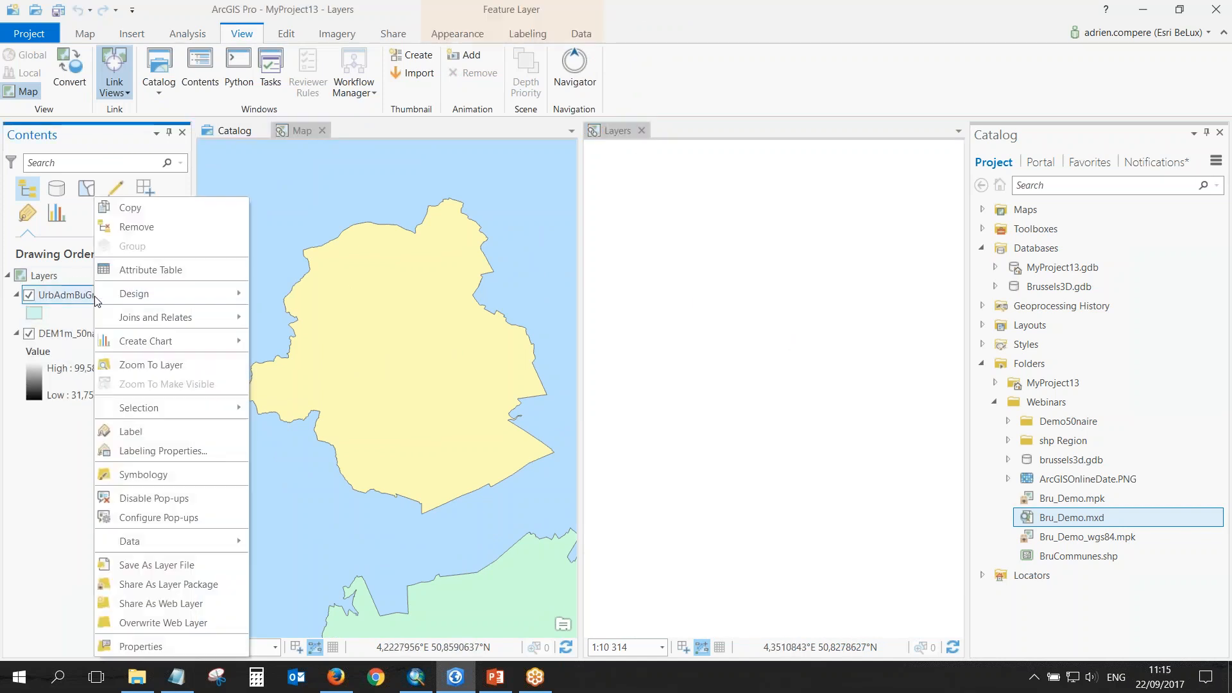
click(152, 365)
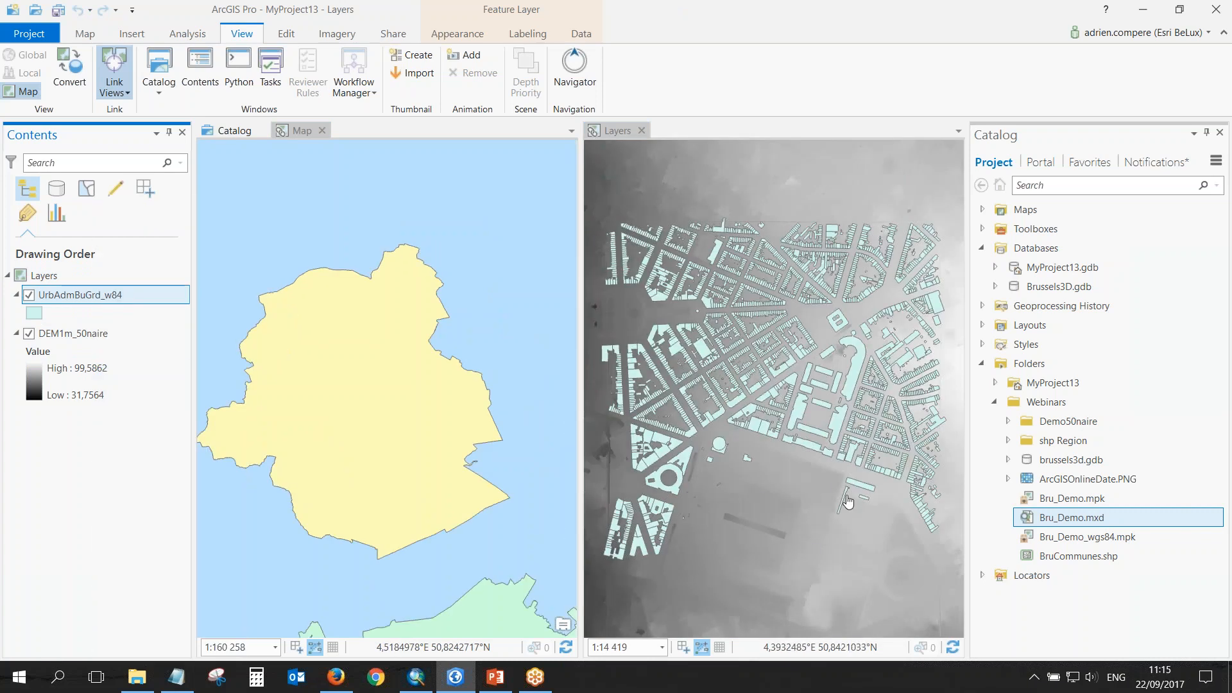
drag(848, 502, 868, 386)
mouse_move(419, 555)
mouse_down()
mouse_move(439, 369)
mouse_move(435, 563)
mouse_move(422, 539)
mouse_move(422, 552)
mouse_up()
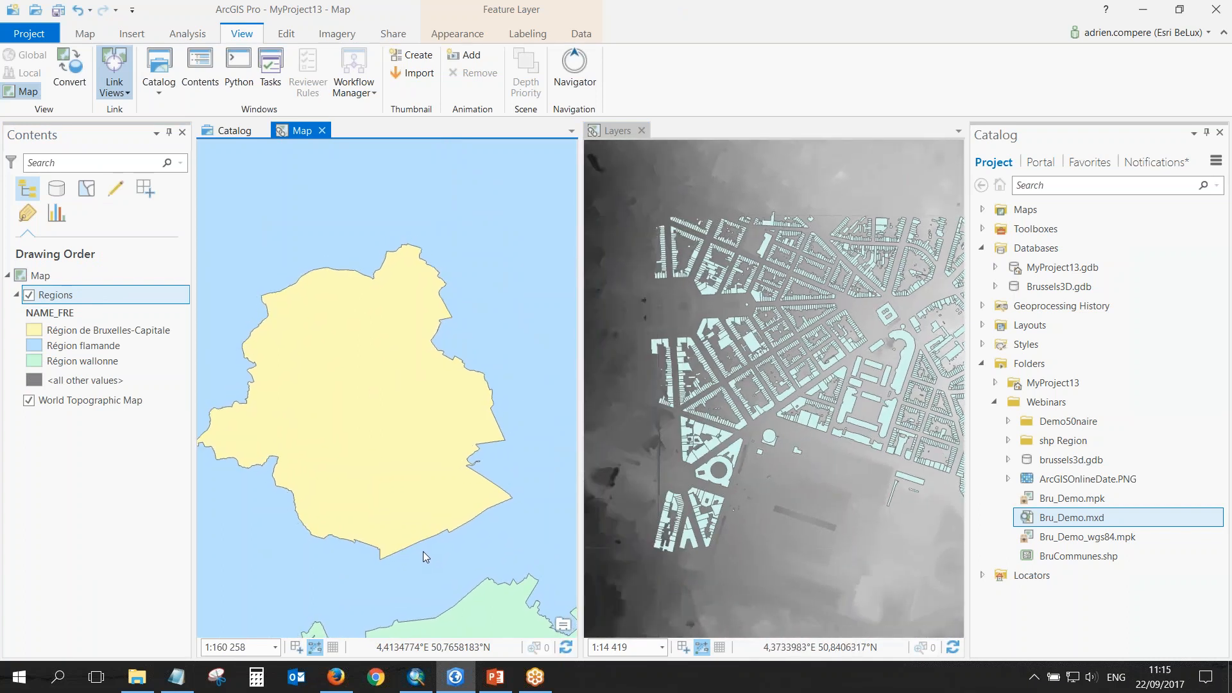
Switch the view link to Center And Scale and zoom in on the Map view.
click(124, 93)
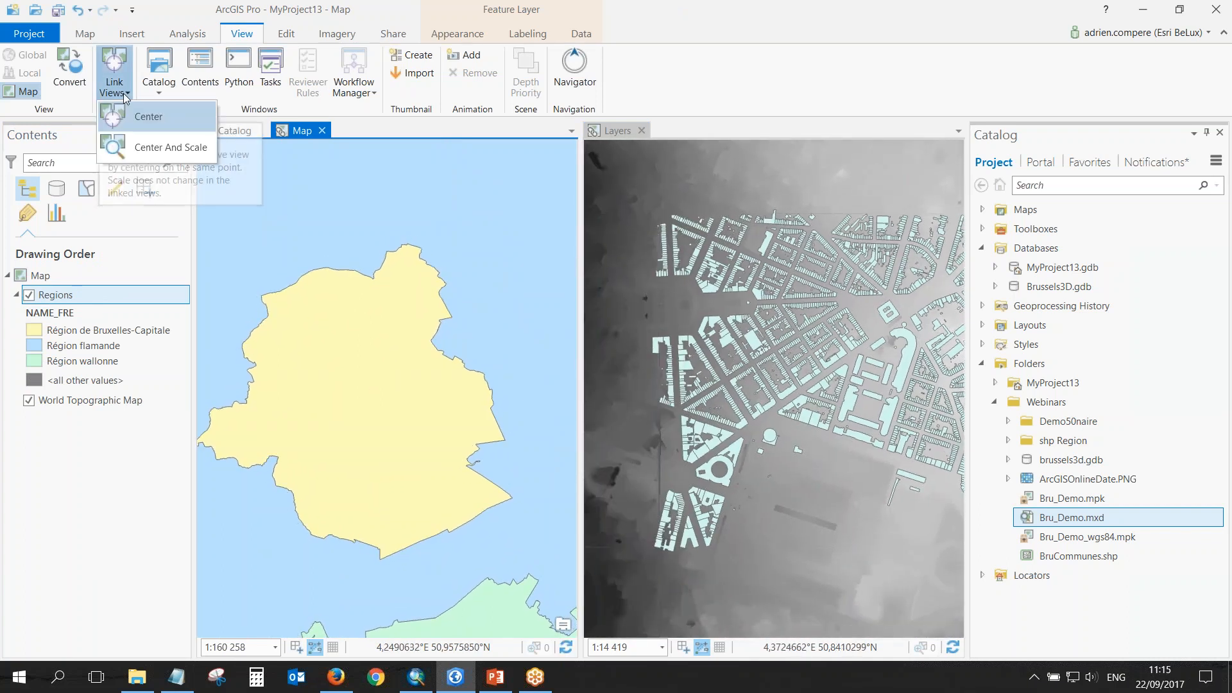
click(126, 151)
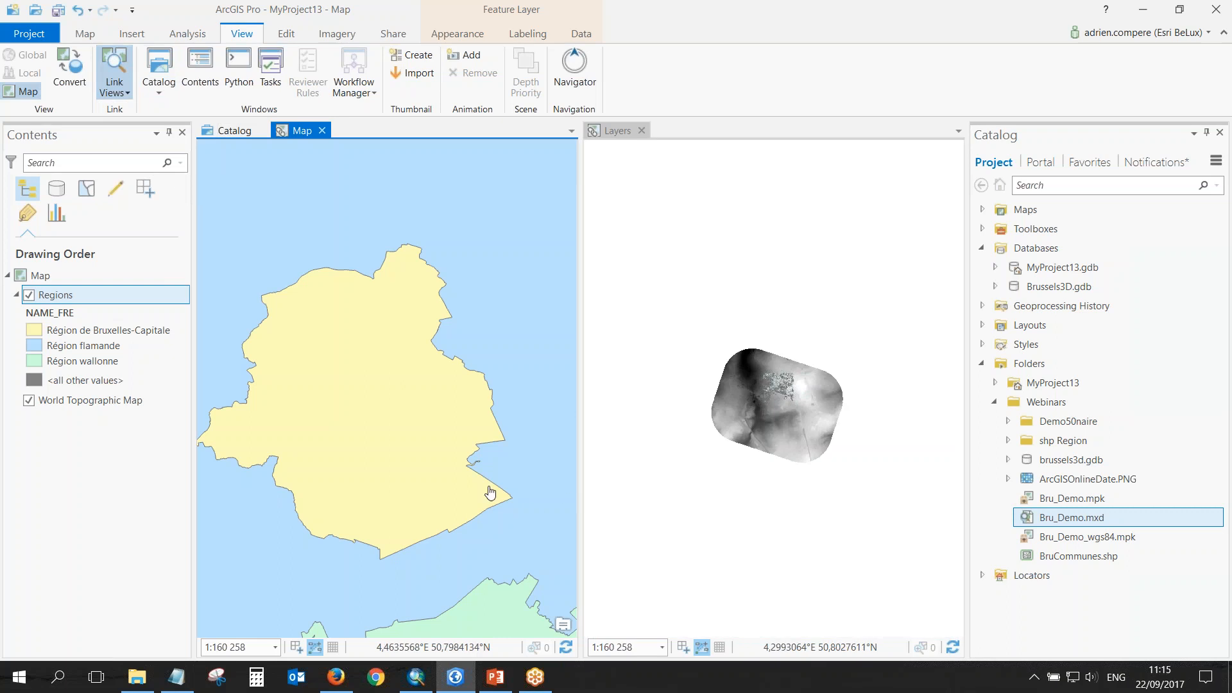
scroll(777, 385, up, 4)
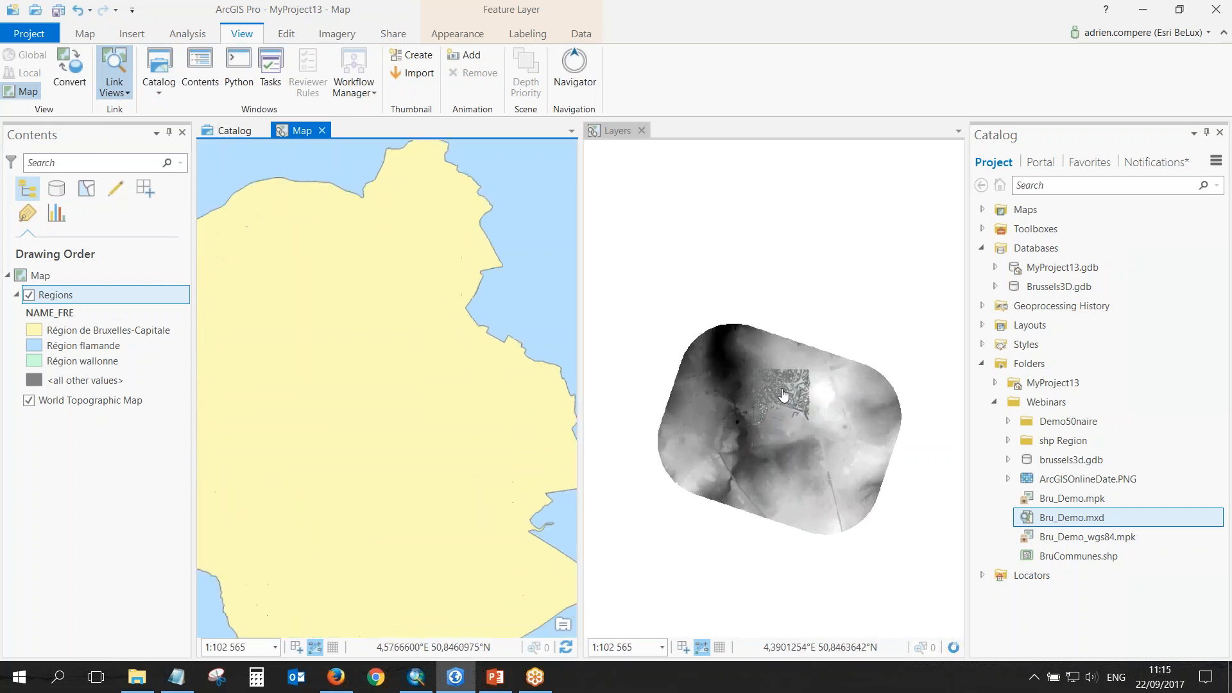
Pan and zoom the linked Layers and Map views to compare both maps at the same center and scale.
drag(782, 389, 631, 430)
drag(832, 438, 549, 448)
drag(864, 427, 707, 424)
drag(651, 474, 1046, 326)
drag(788, 411, 900, 417)
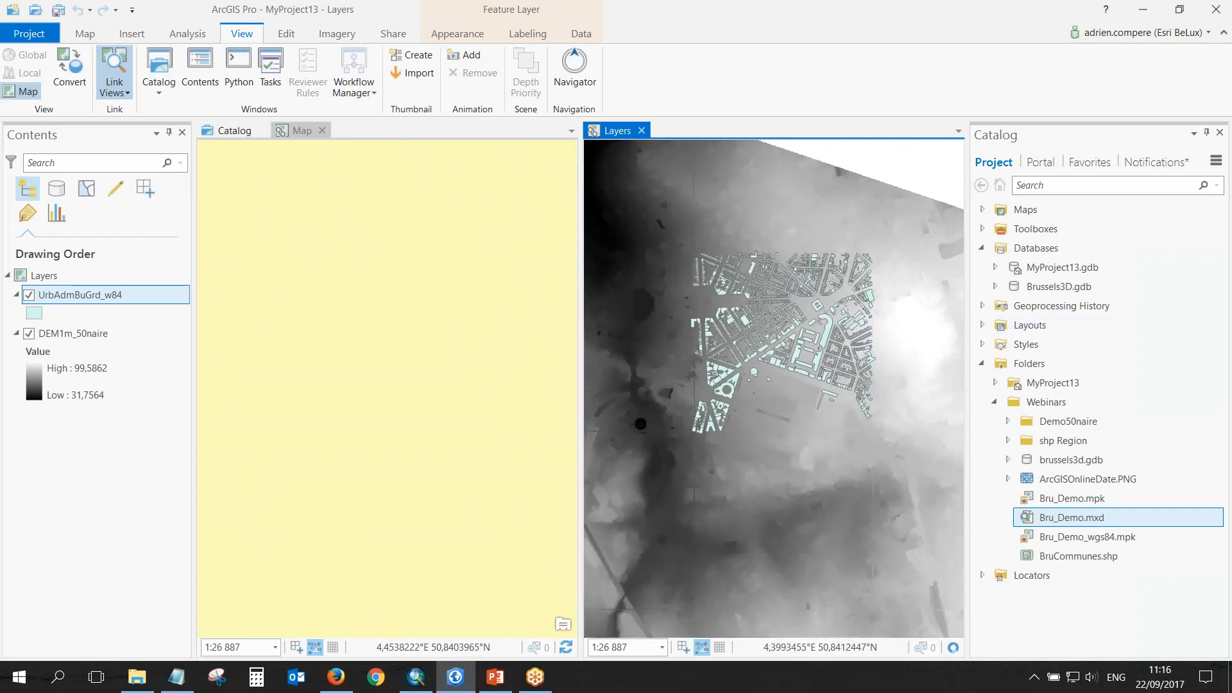
scroll(690, 379, down, 5)
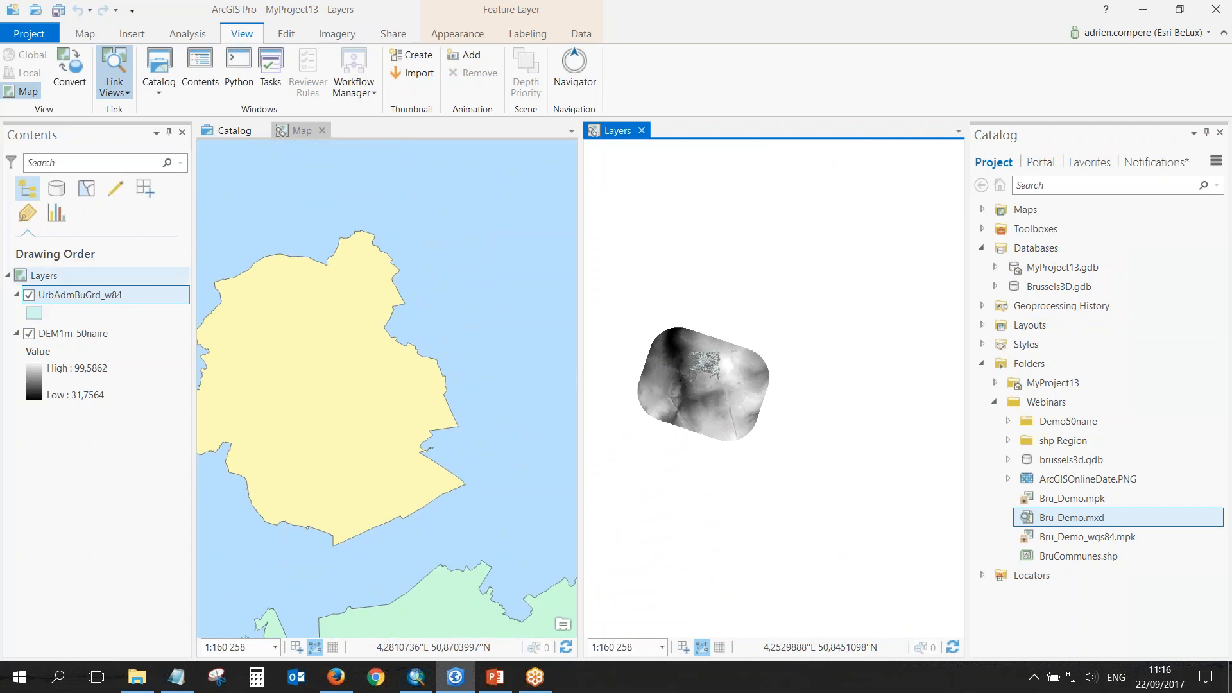
click(291, 132)
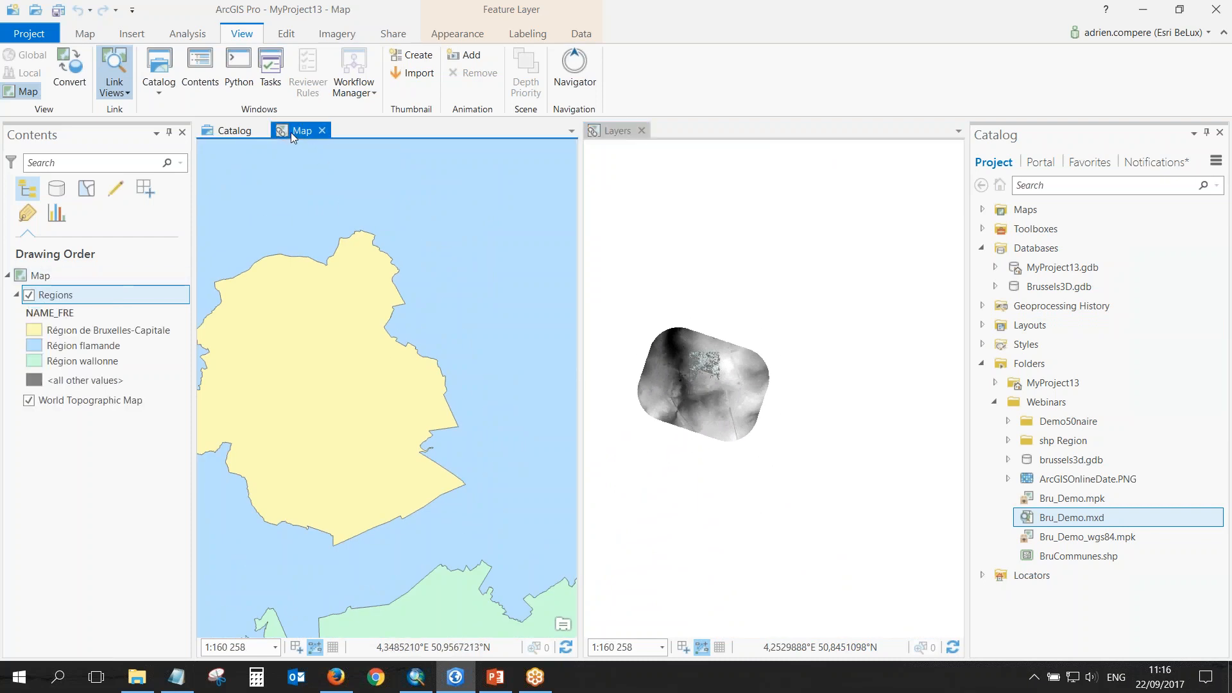
click(29, 296)
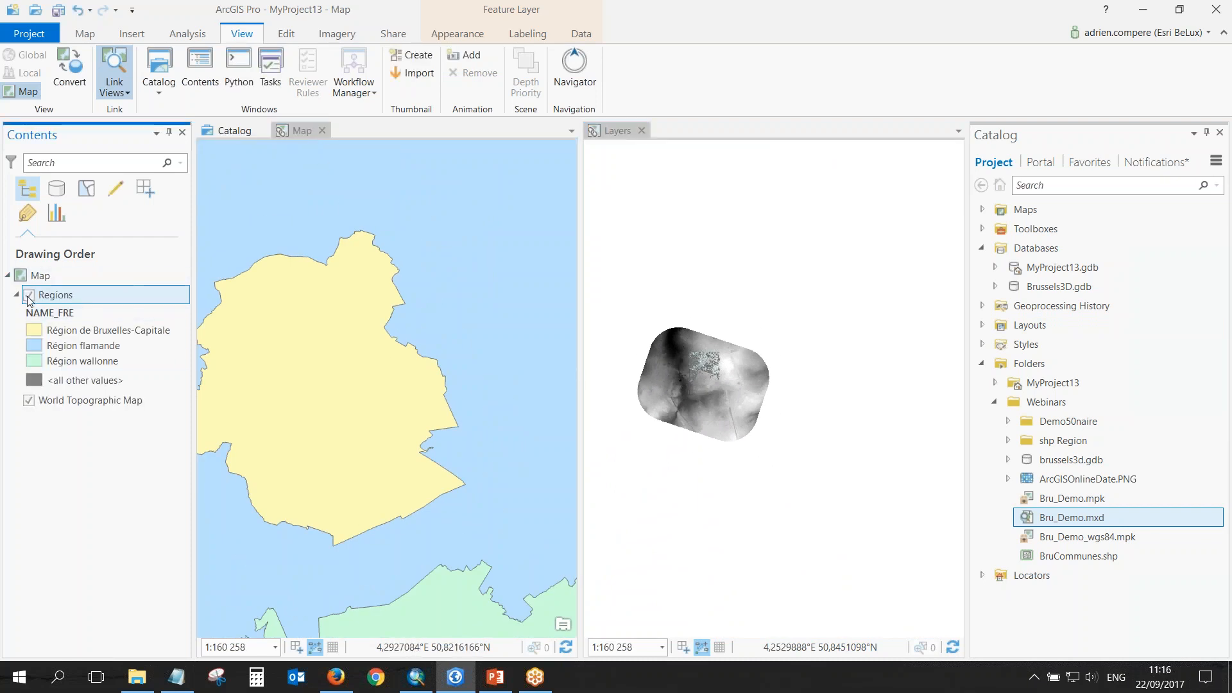
click(298, 129)
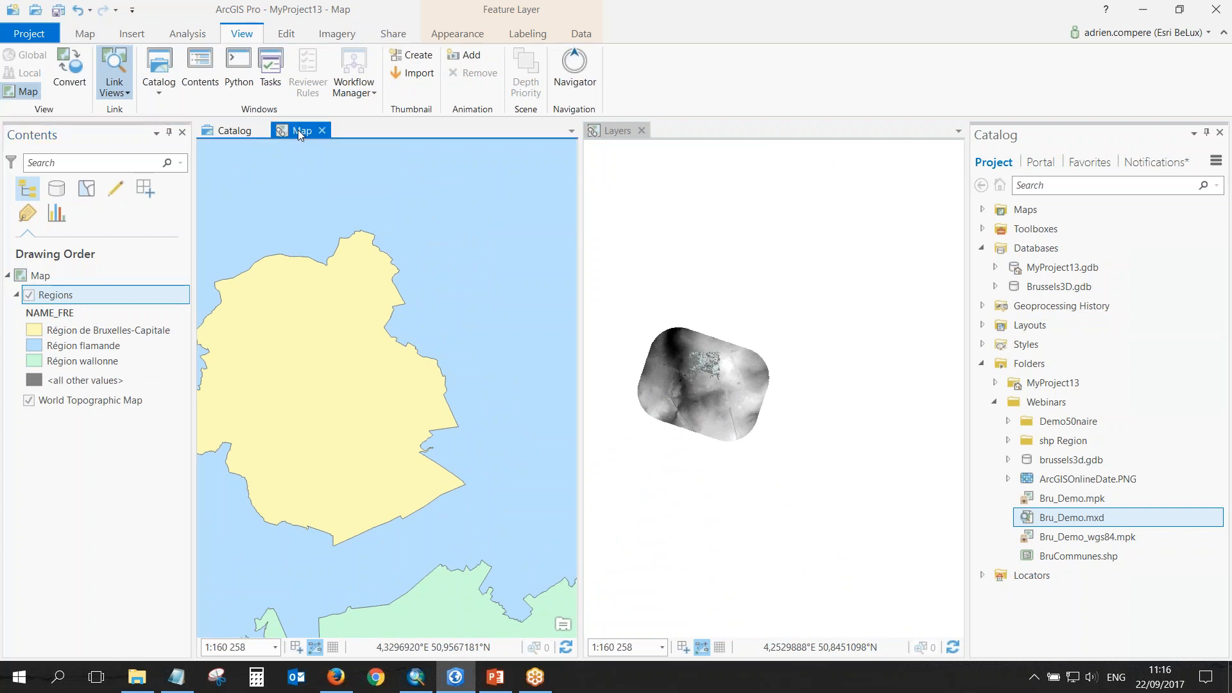
click(30, 301)
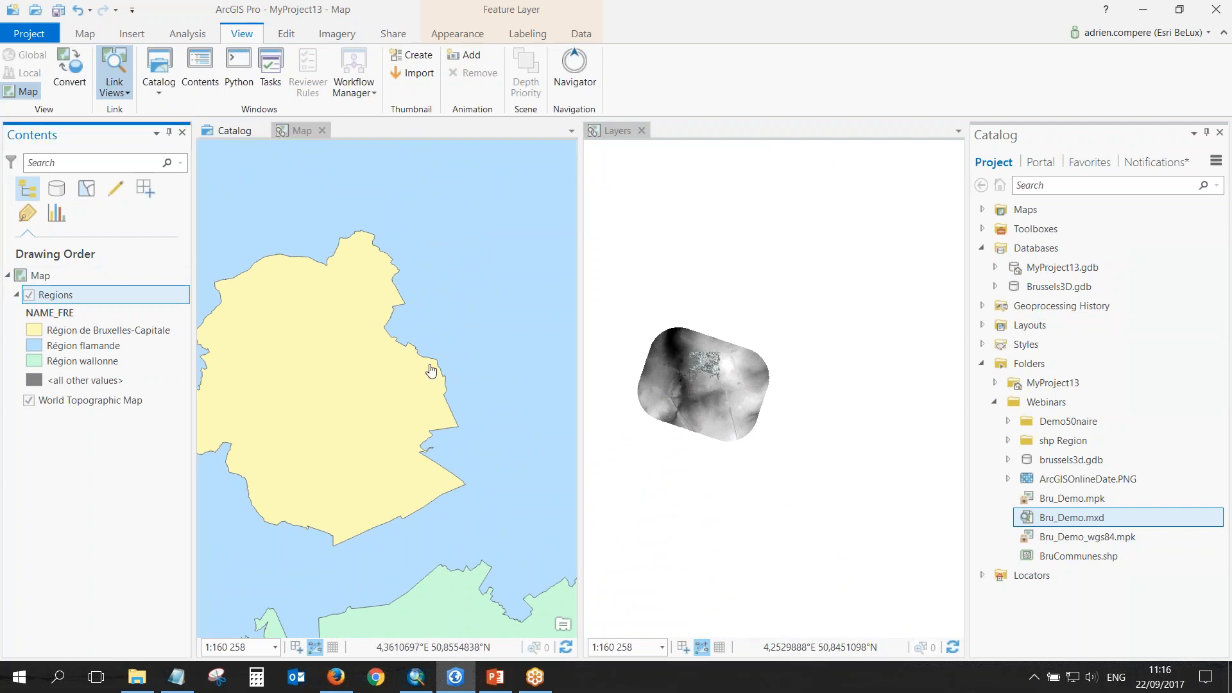
scroll(697, 367, down, 4)
scroll(701, 368, up, 8)
scroll(688, 396, up, 4)
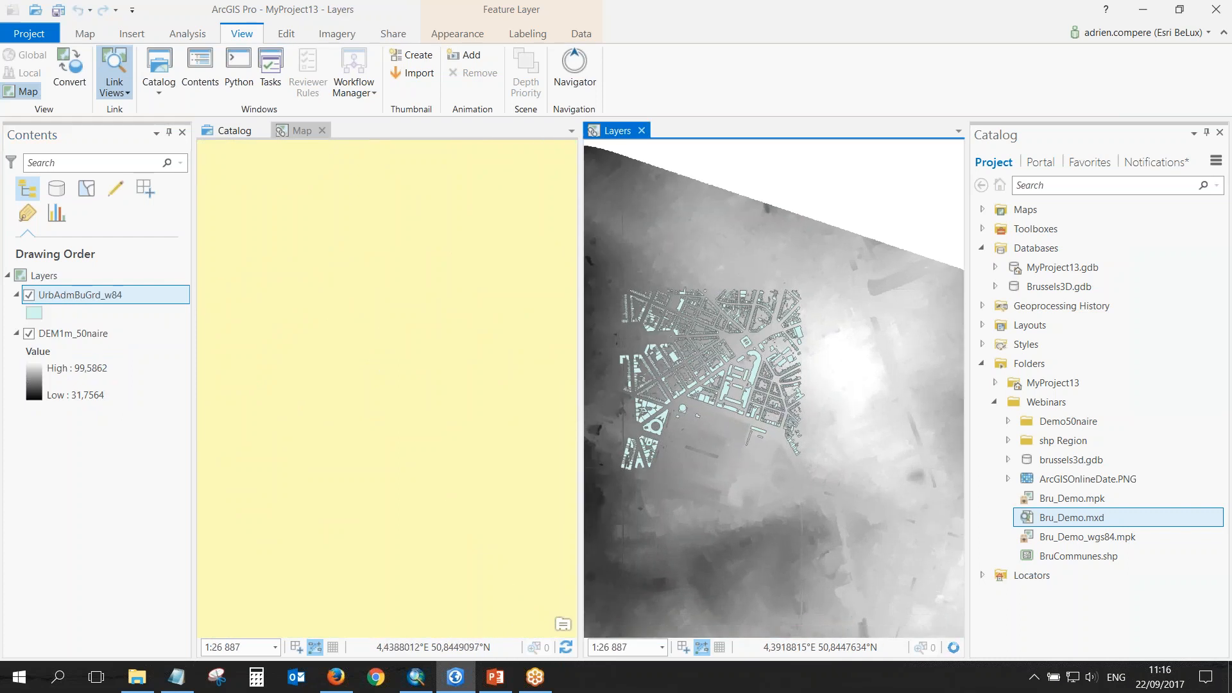
Unlink the two views and dock the Layers view back into the same group as the Map view.
click(125, 93)
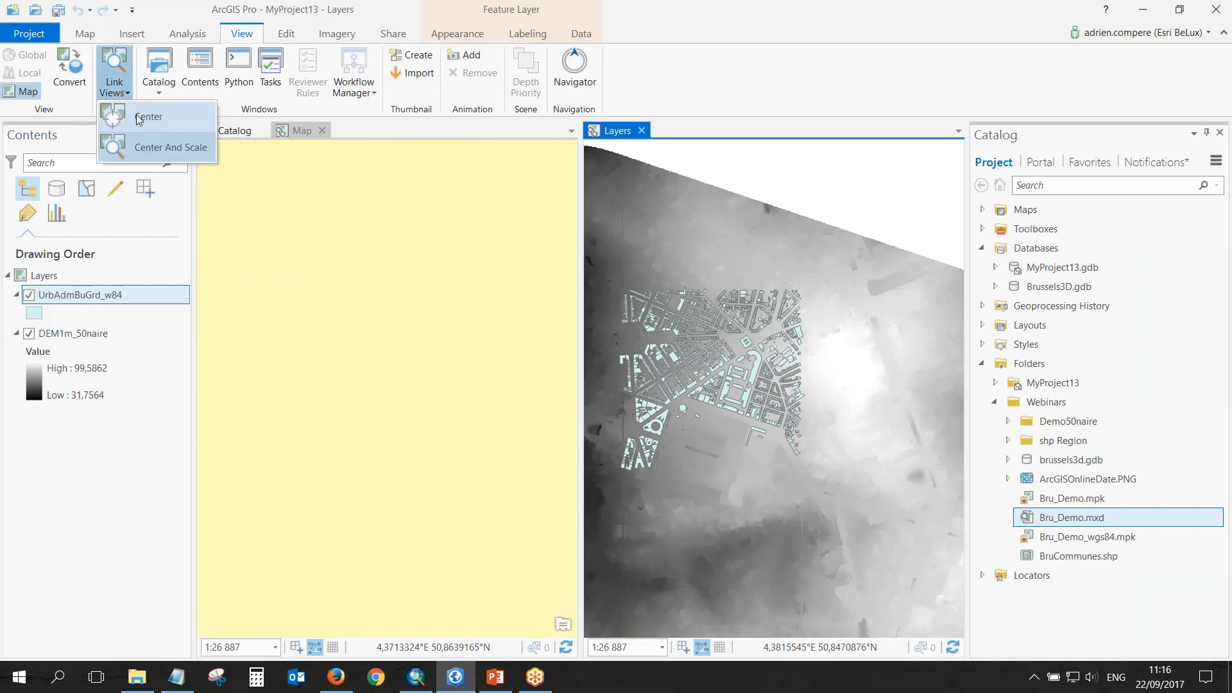
click(136, 138)
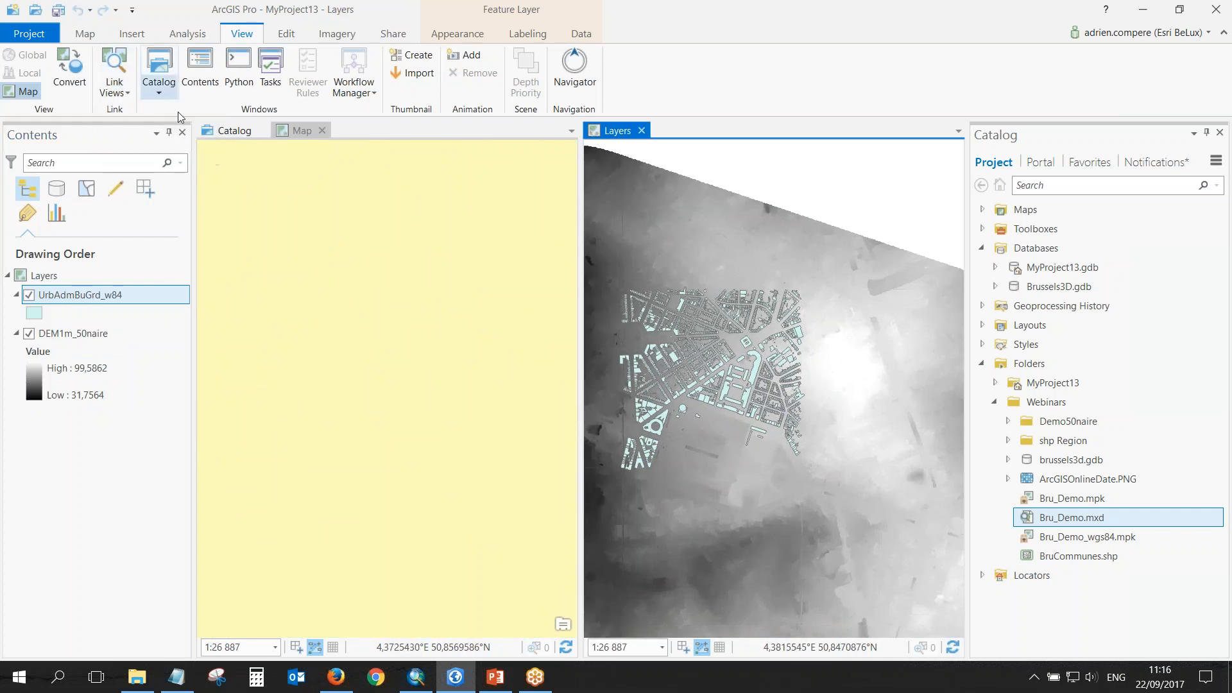
drag(615, 134, 386, 395)
drag(580, 431, 609, 383)
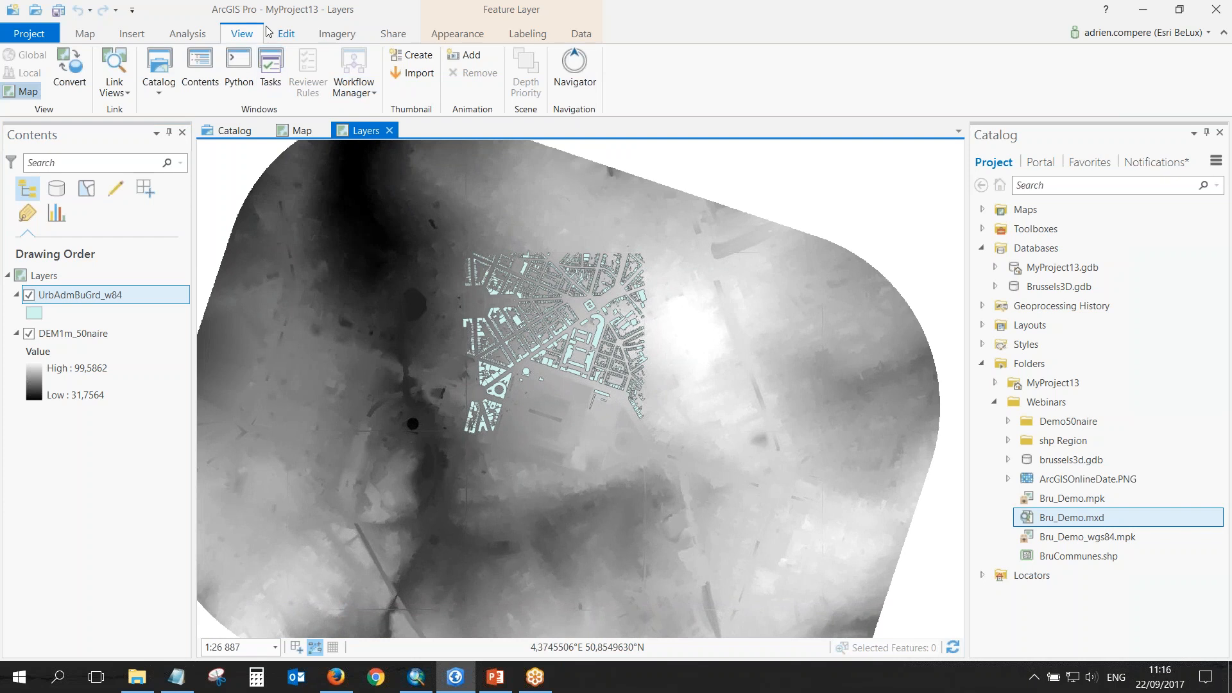
Examine the editing and imagery tools, plus the appearance, labeling and data tools for the UrbAdmBuGrd_w84 feature layer.
click(284, 35)
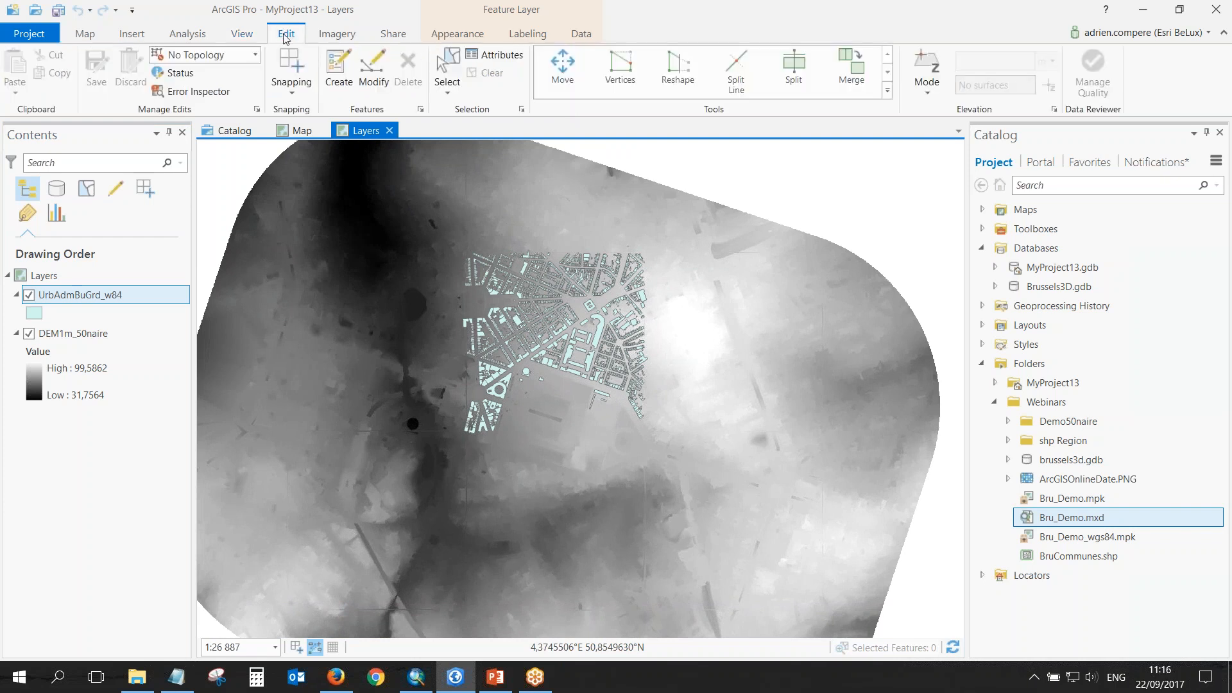
click(337, 36)
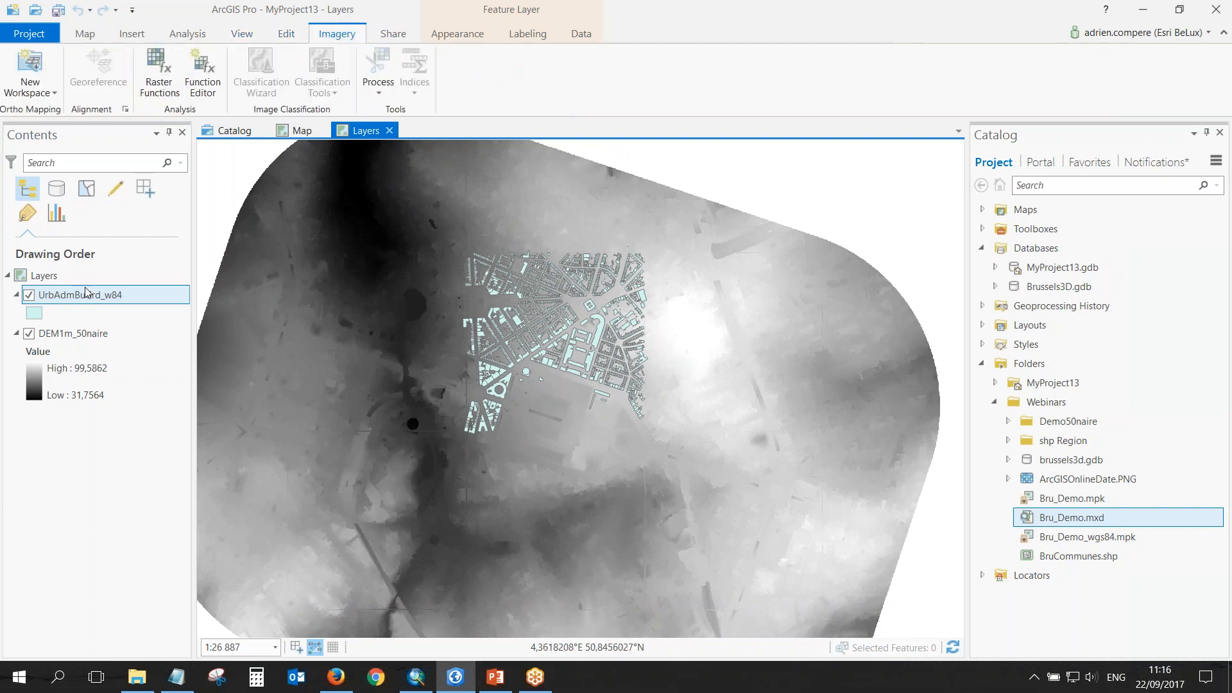
click(65, 299)
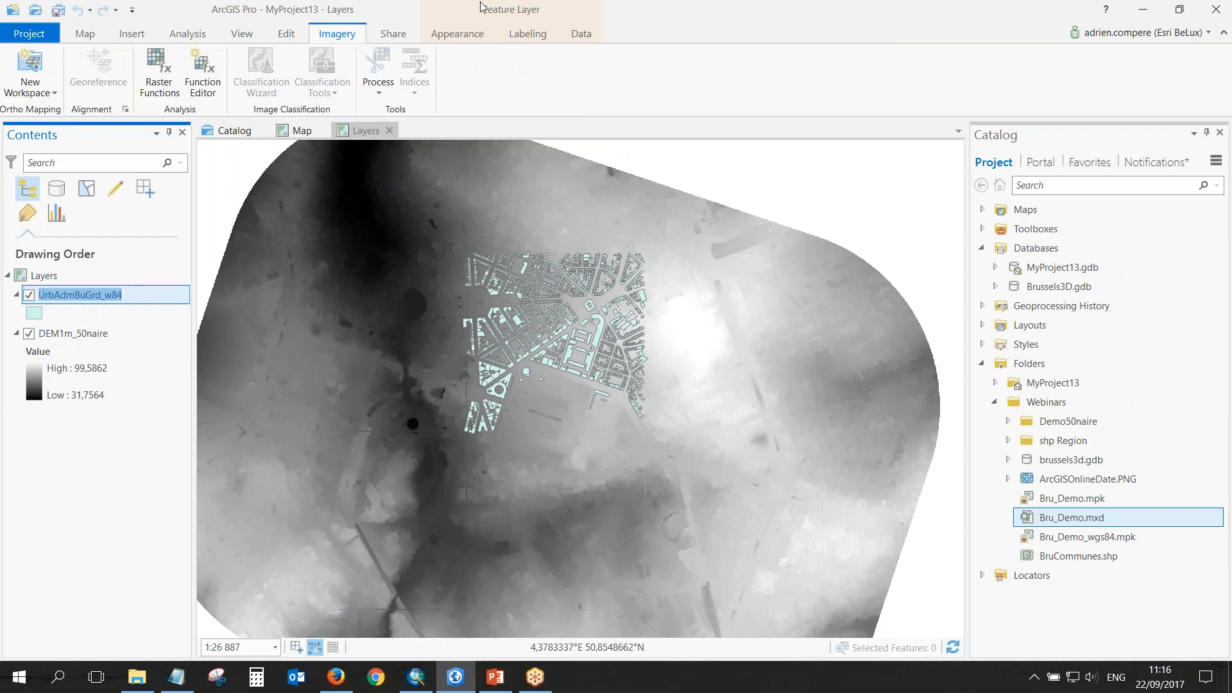
click(478, 39)
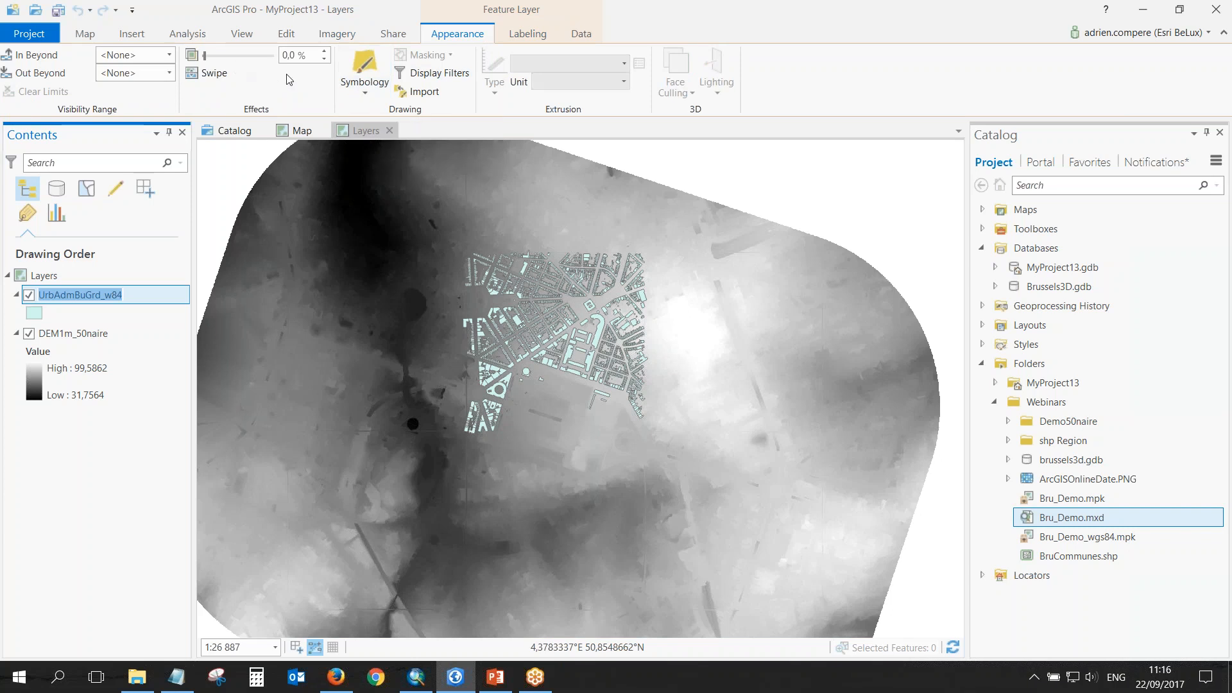
click(543, 37)
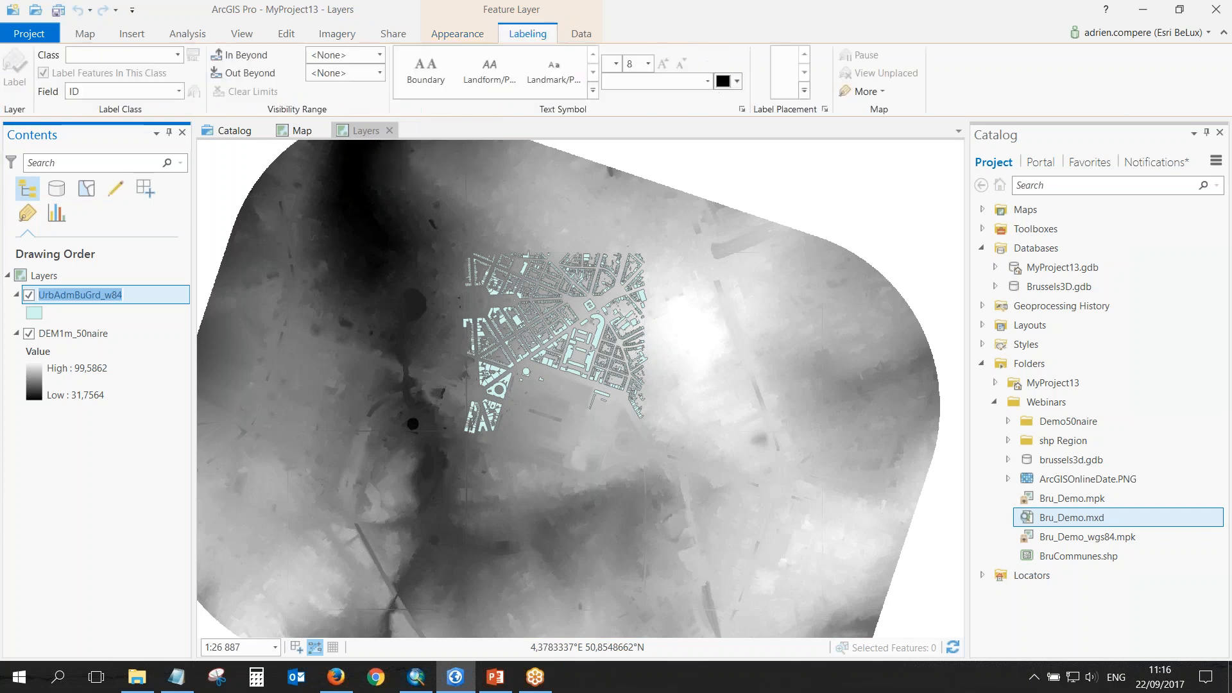
click(585, 38)
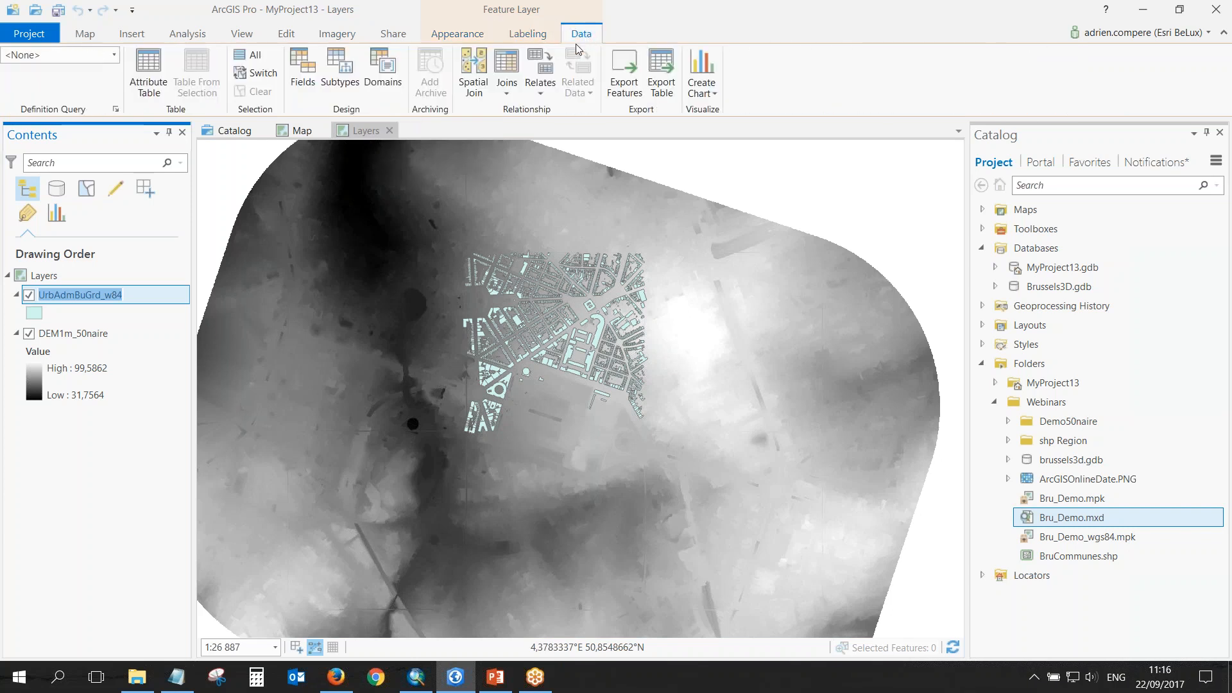
Compare the contextual data and appearance tools of the DEM1m_50naire raster layer with the data tools of UrbAdmBuGrd_w84.
click(74, 341)
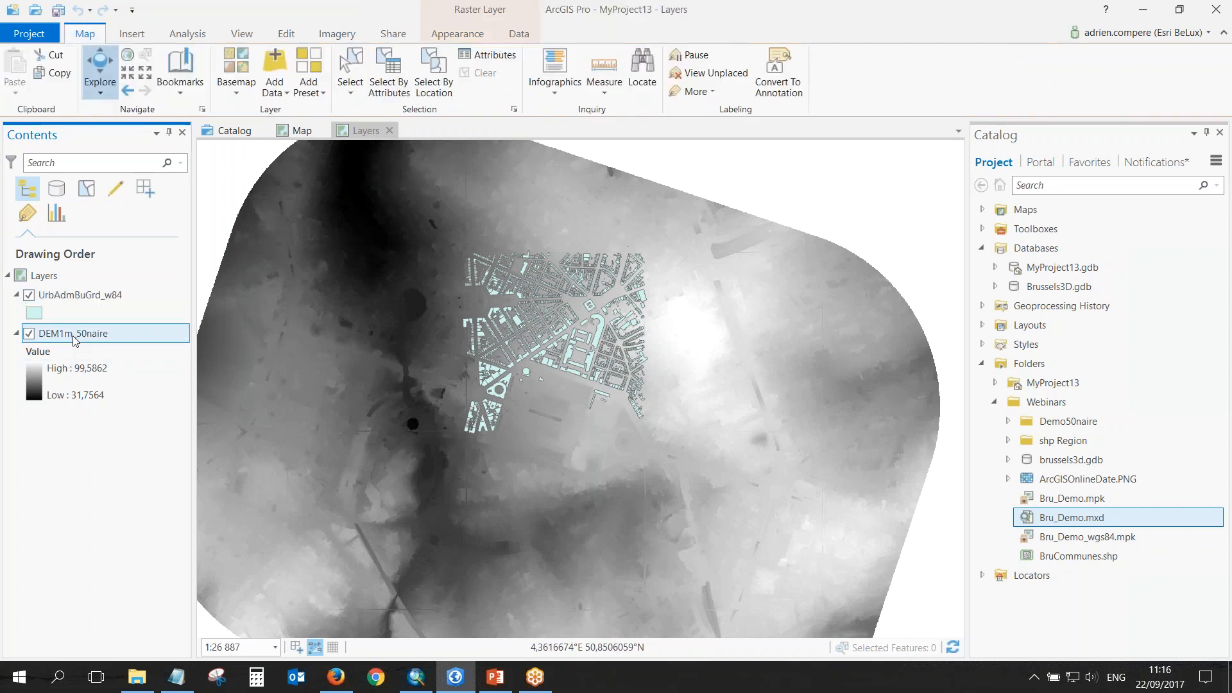
click(525, 36)
click(476, 38)
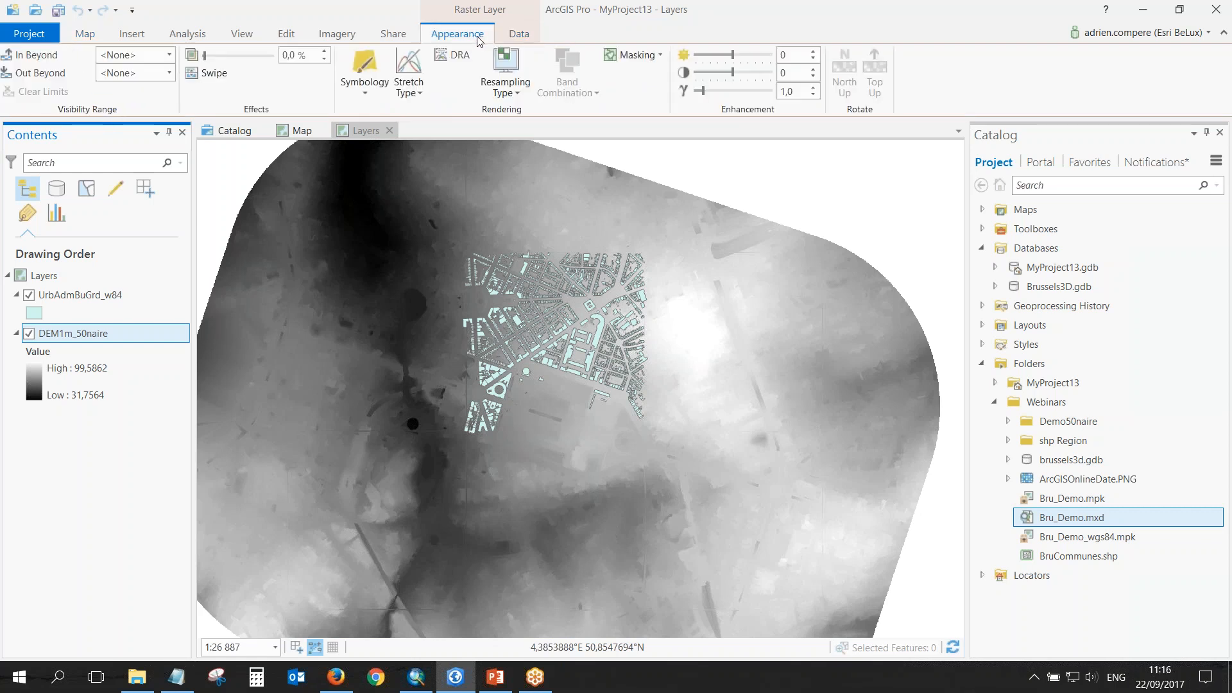
click(104, 301)
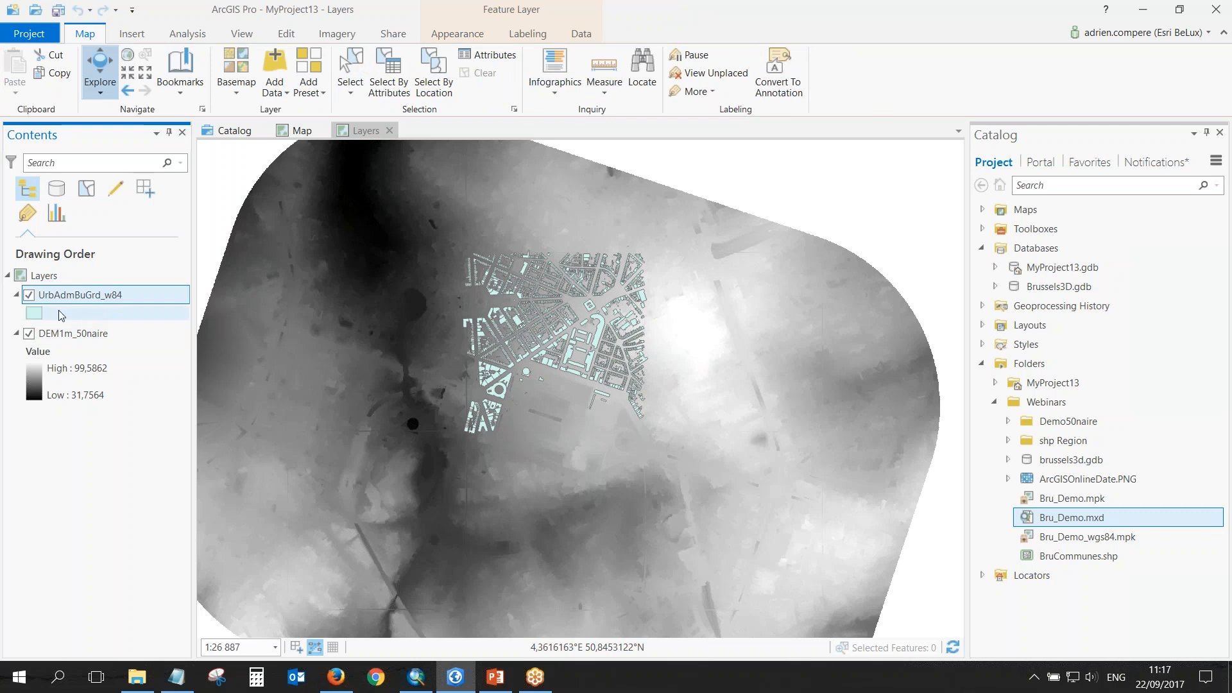
click(581, 35)
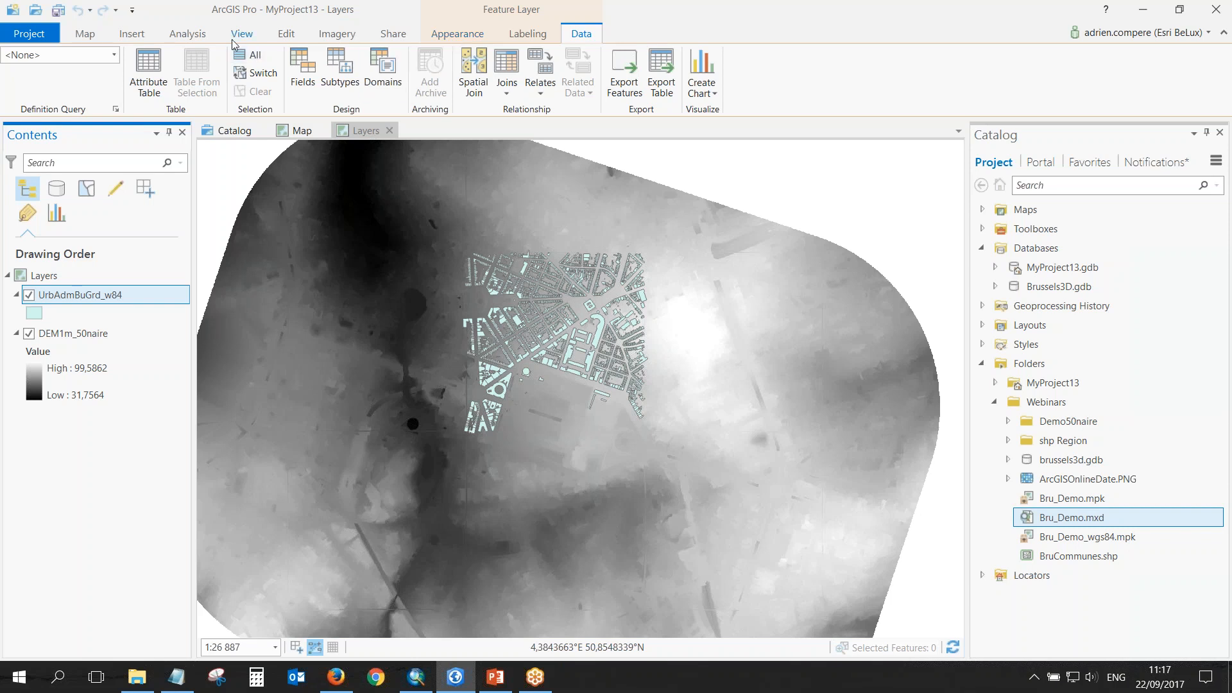
Insert a new map into the project.
click(86, 34)
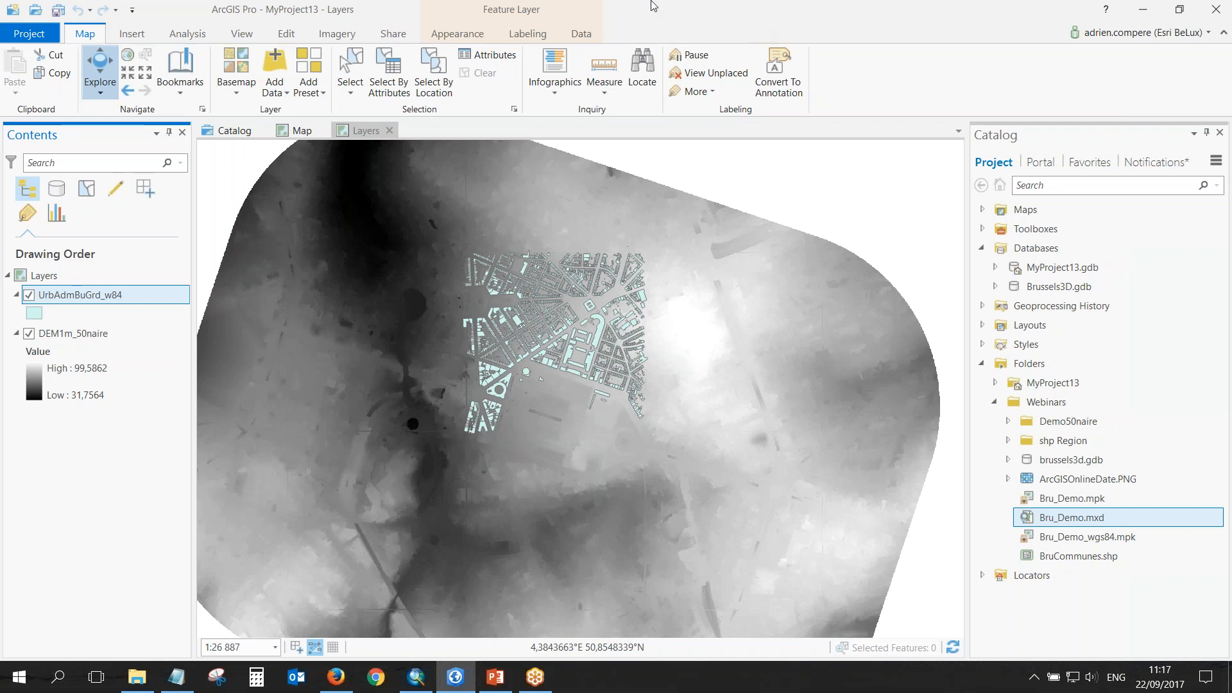
click(127, 36)
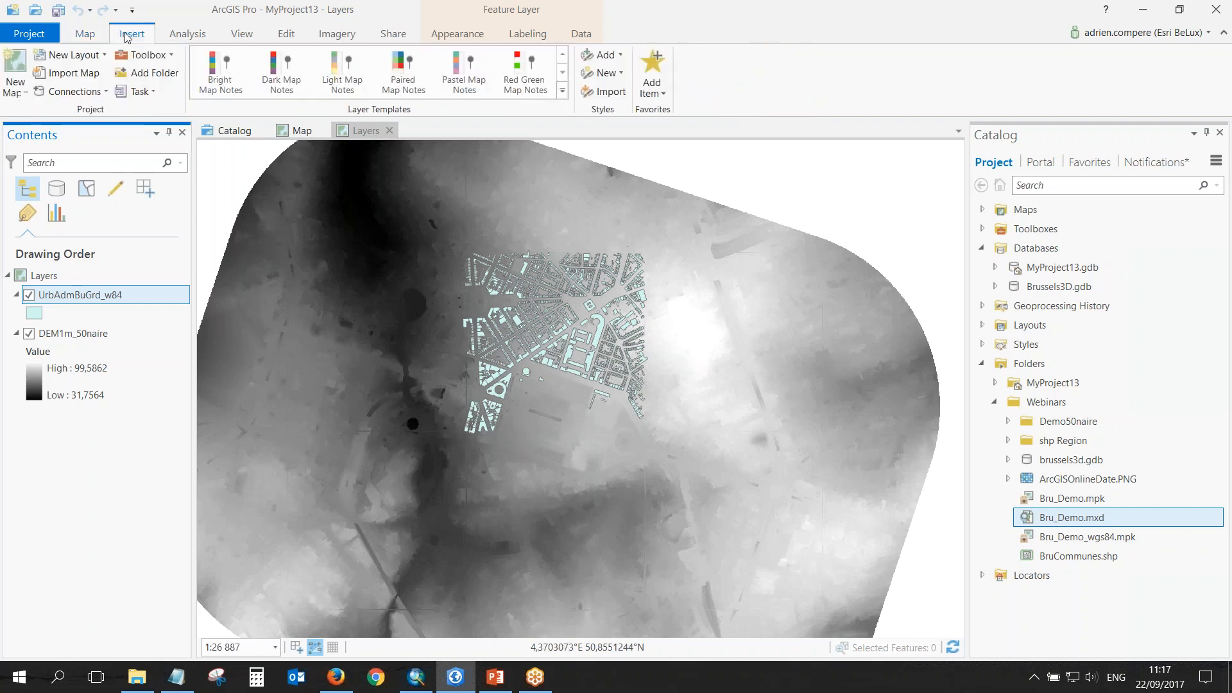
click(17, 67)
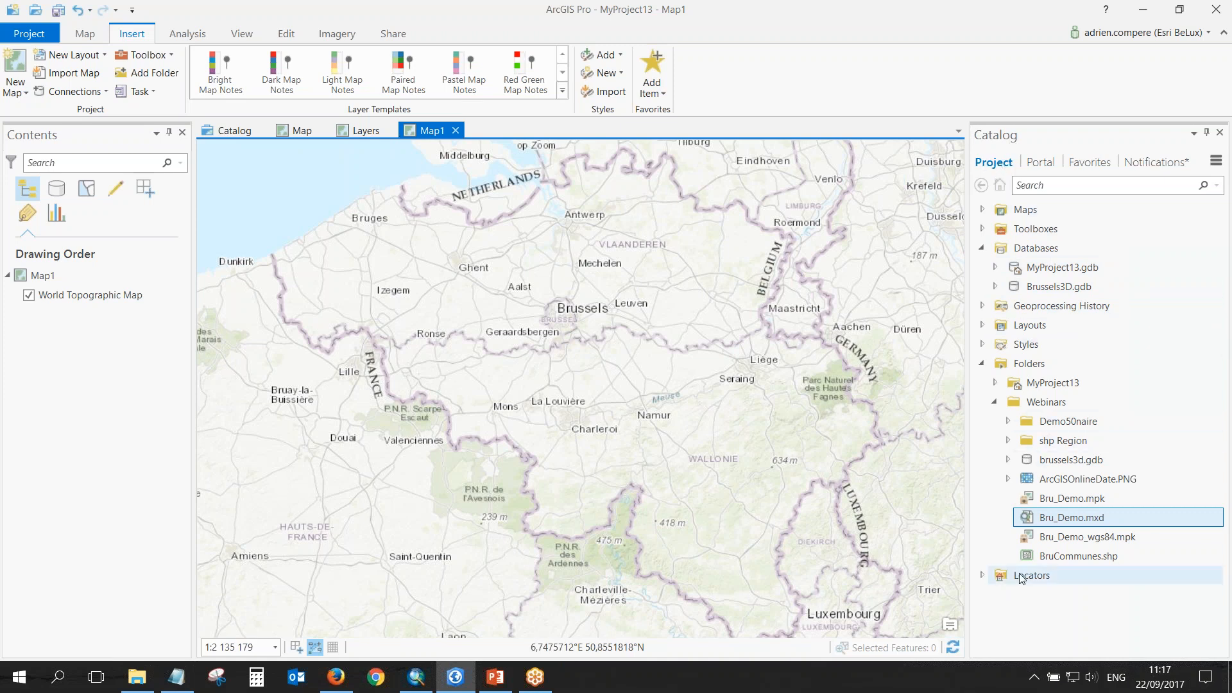
Add the Prix Appartements layer from the portal's Webinar group to Map1.
click(1040, 164)
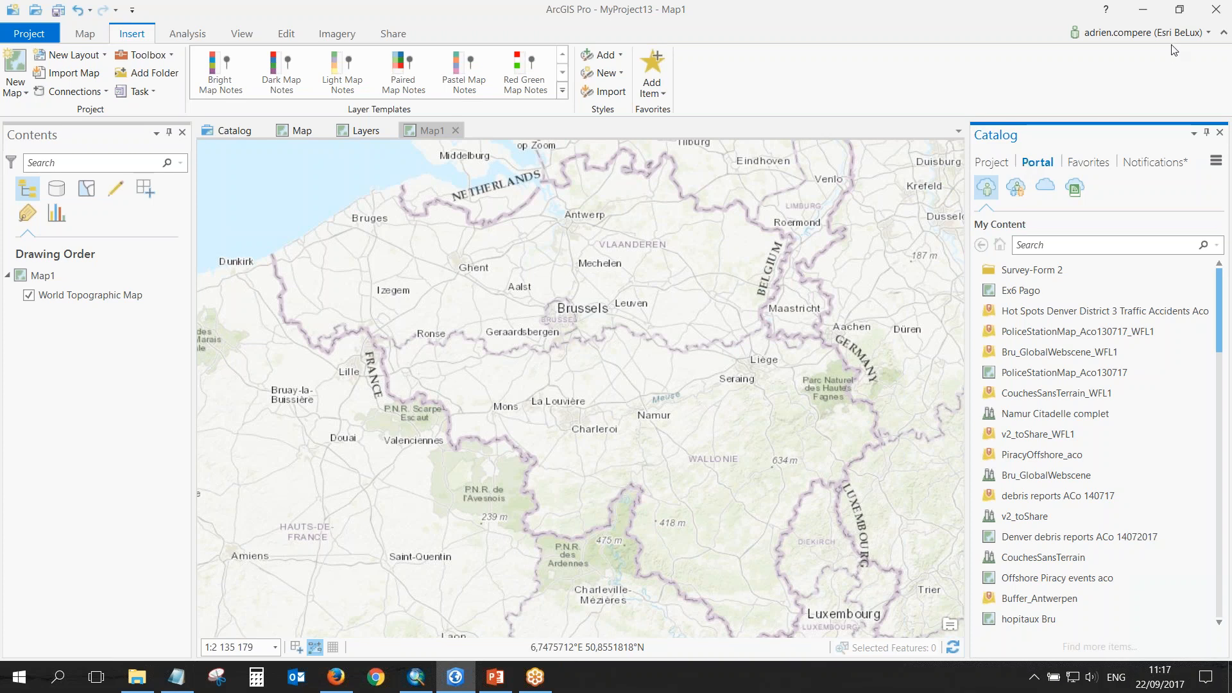
click(1016, 192)
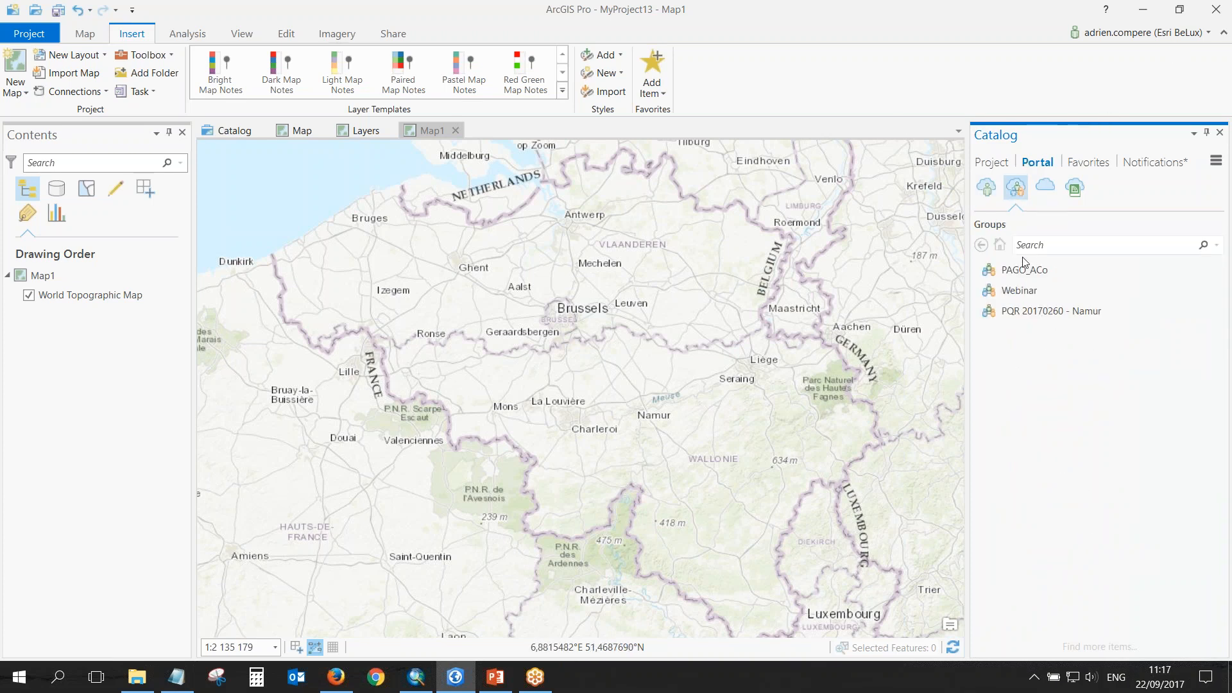
click(1024, 292)
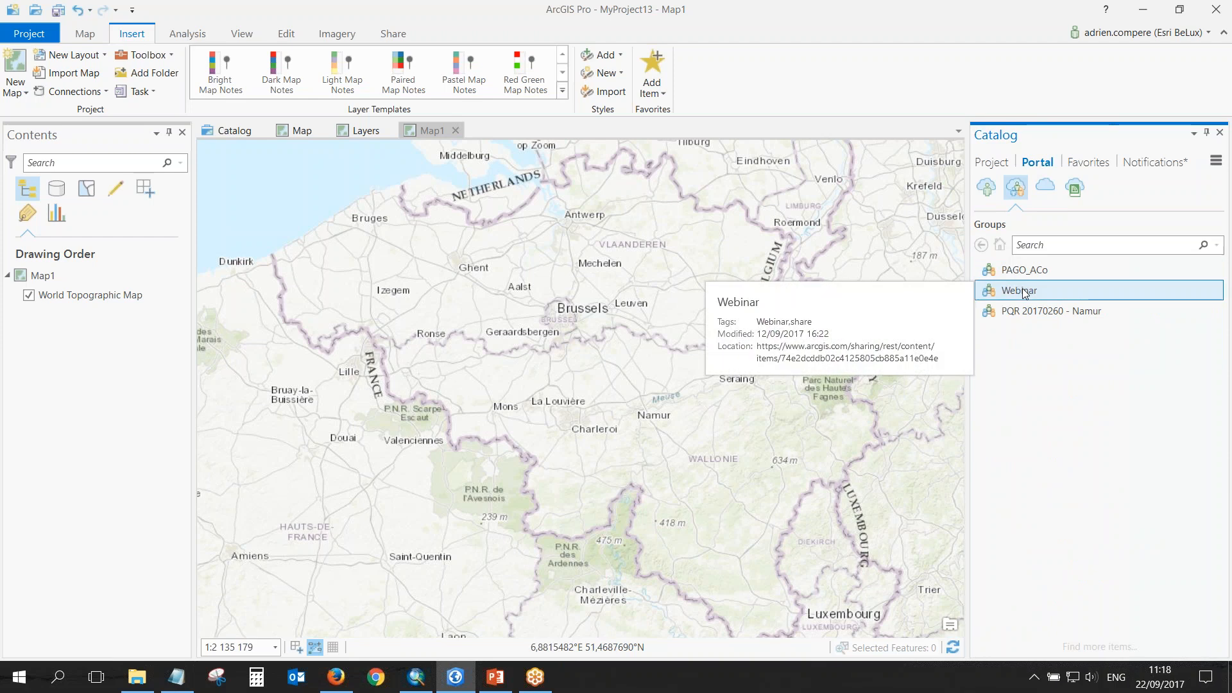
double_click(1017, 291)
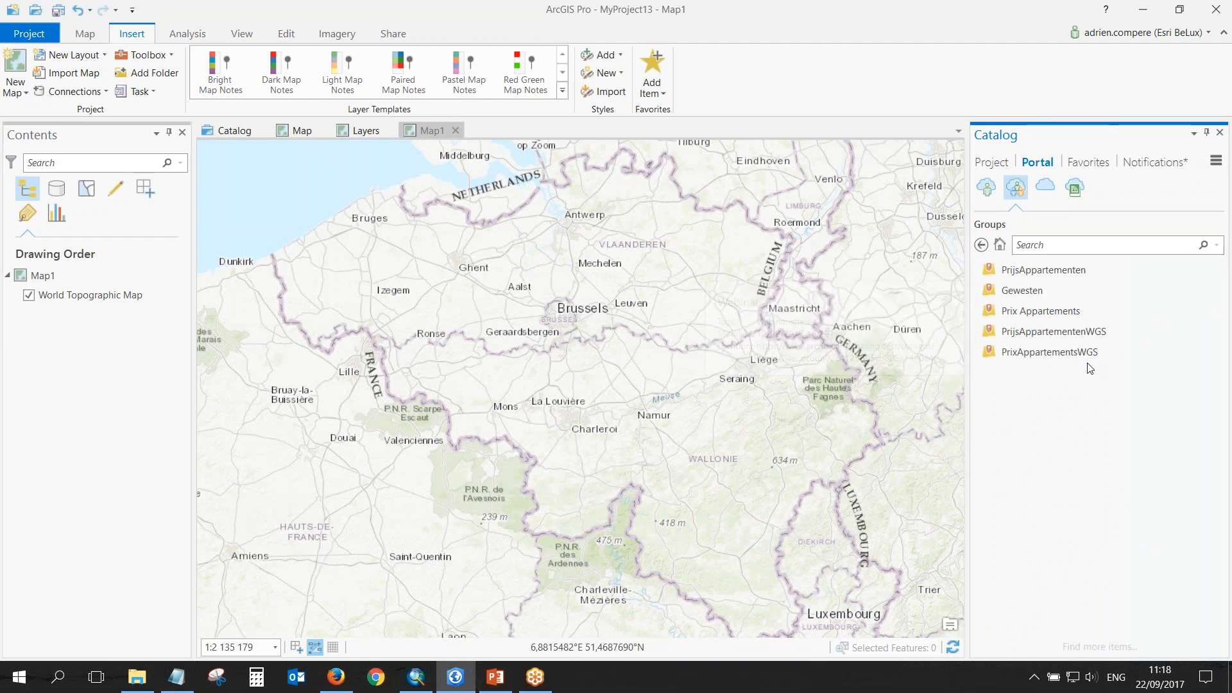
click(1067, 312)
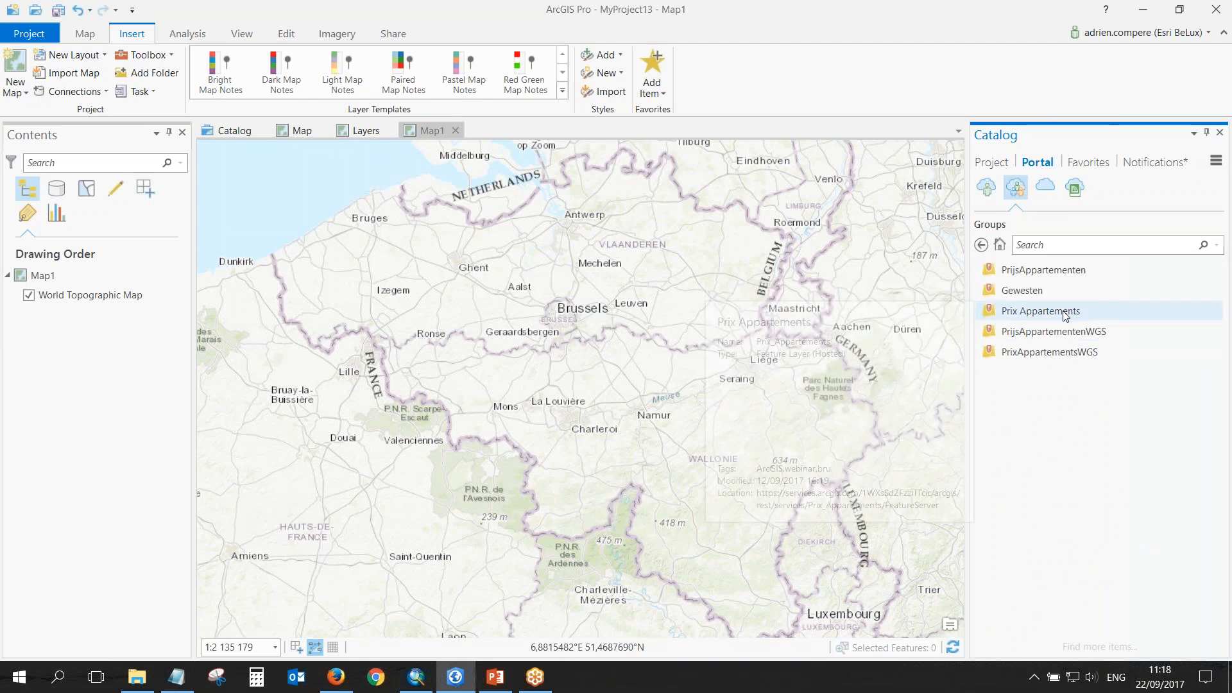
drag(1036, 309, 841, 316)
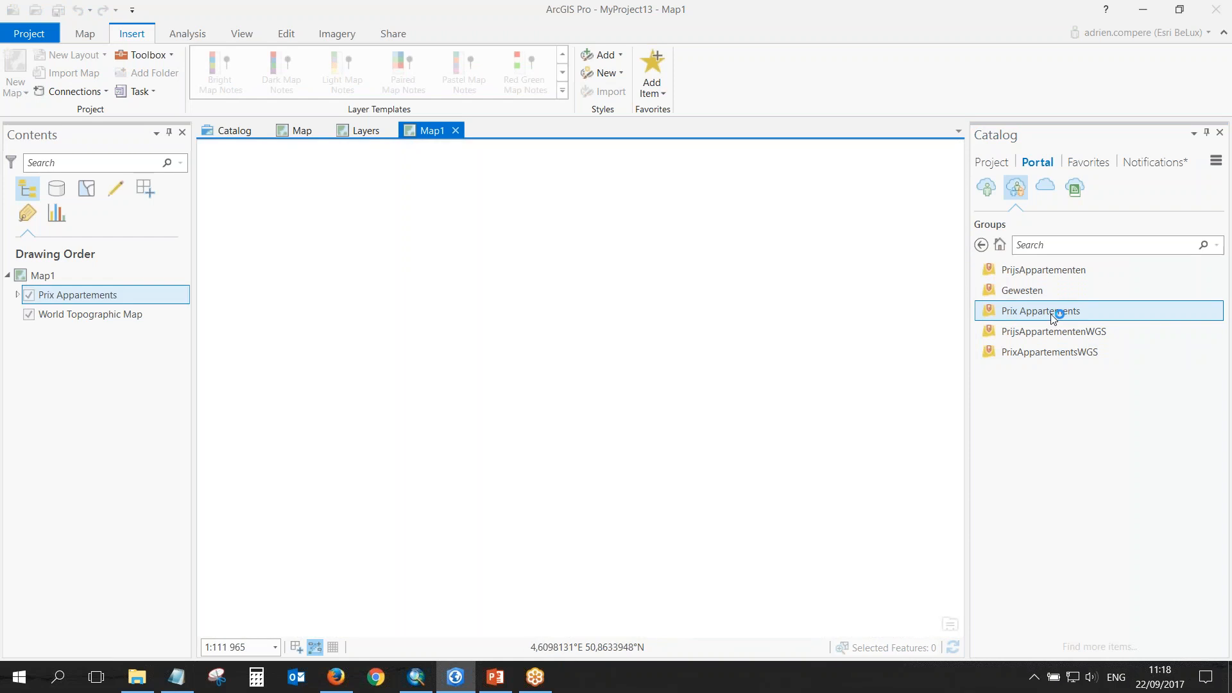
mouse_move(1056, 314)
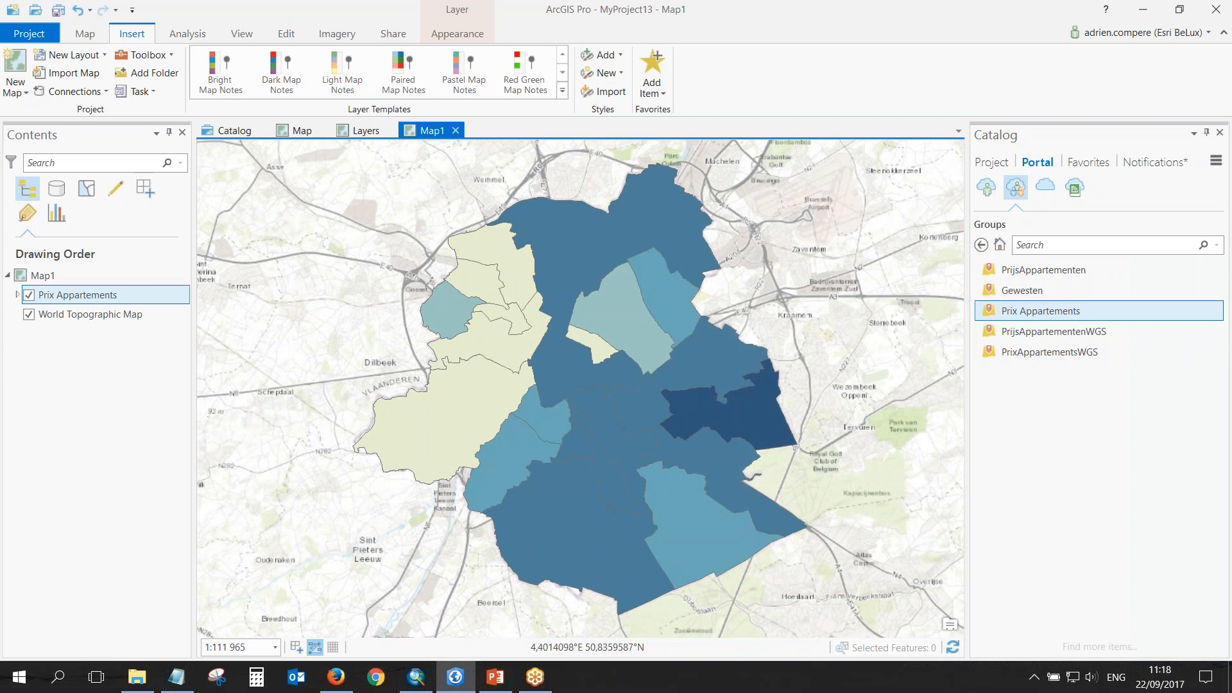
drag(655, 401, 653, 414)
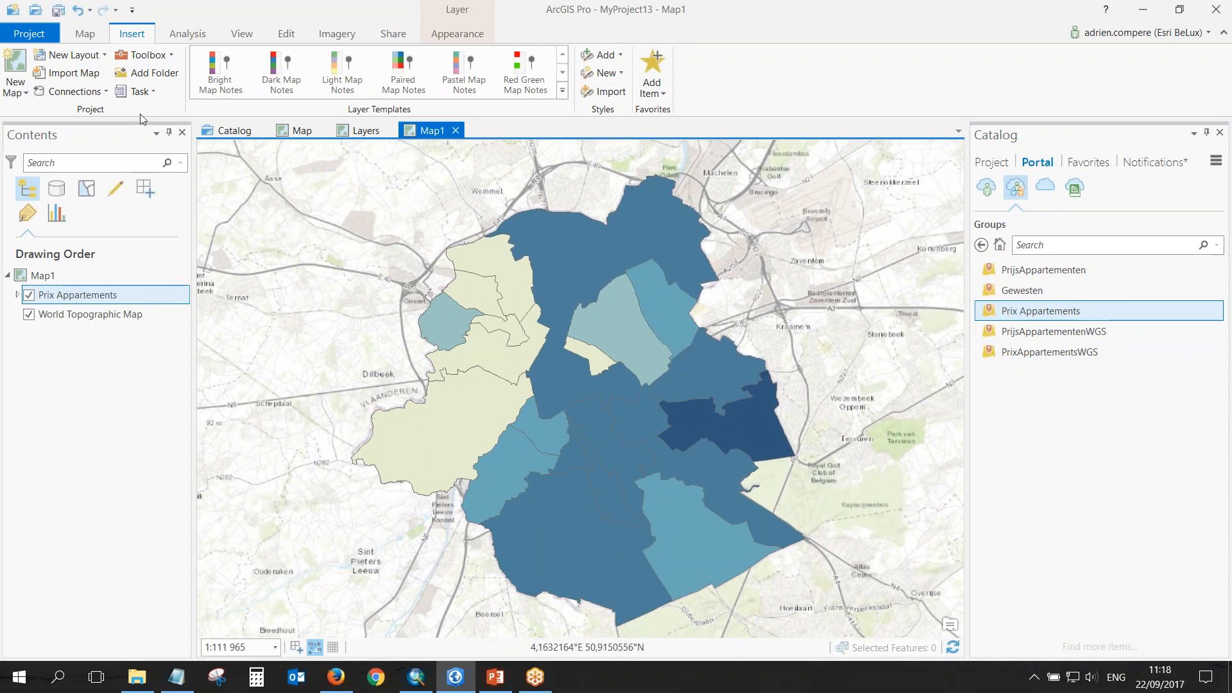
click(103, 94)
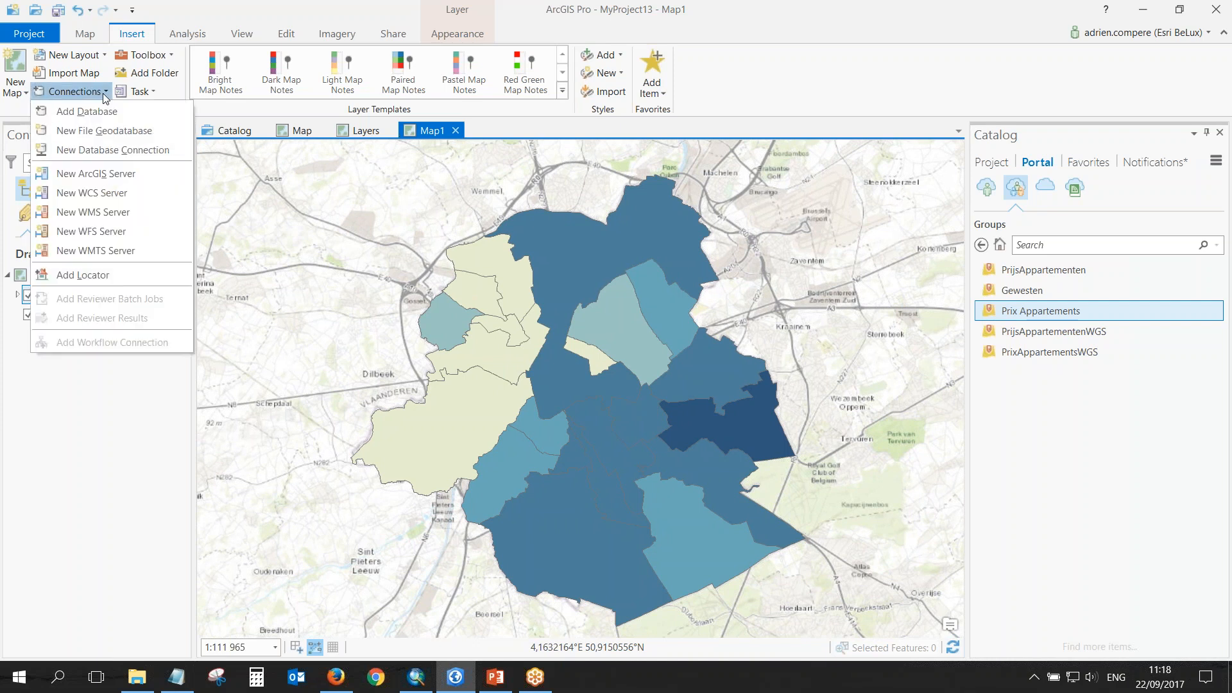
click(120, 220)
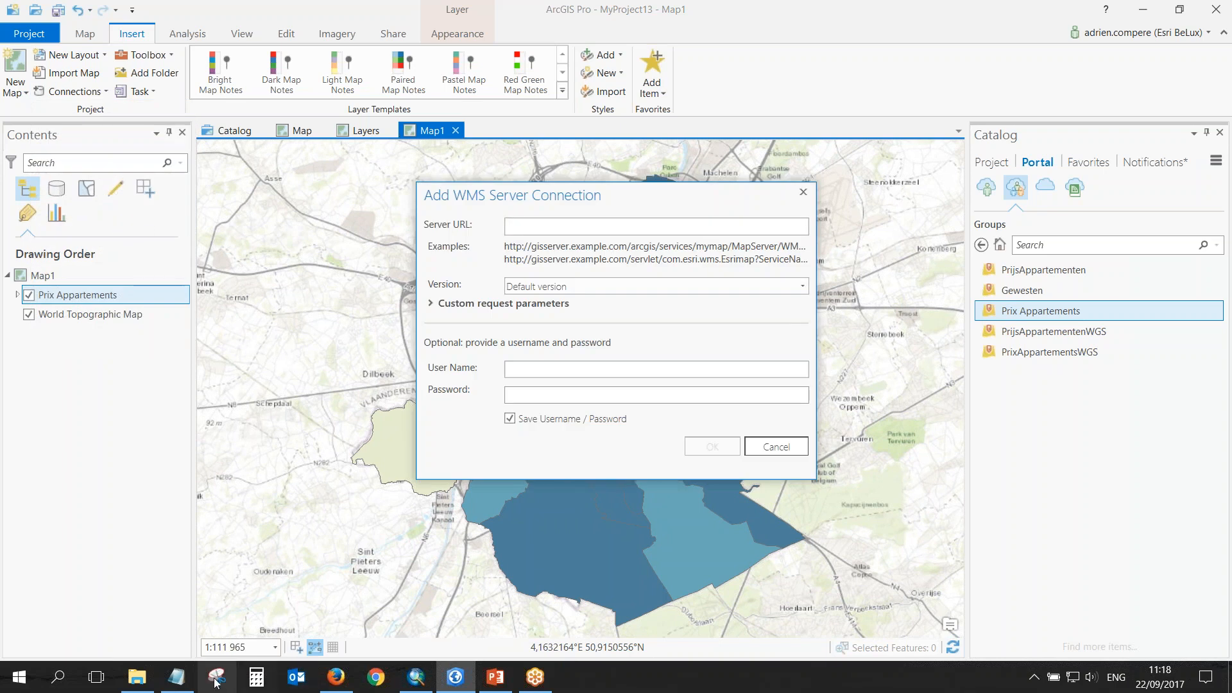
click(176, 677)
drag(305, 287, 76, 287)
key(ctrl+c)
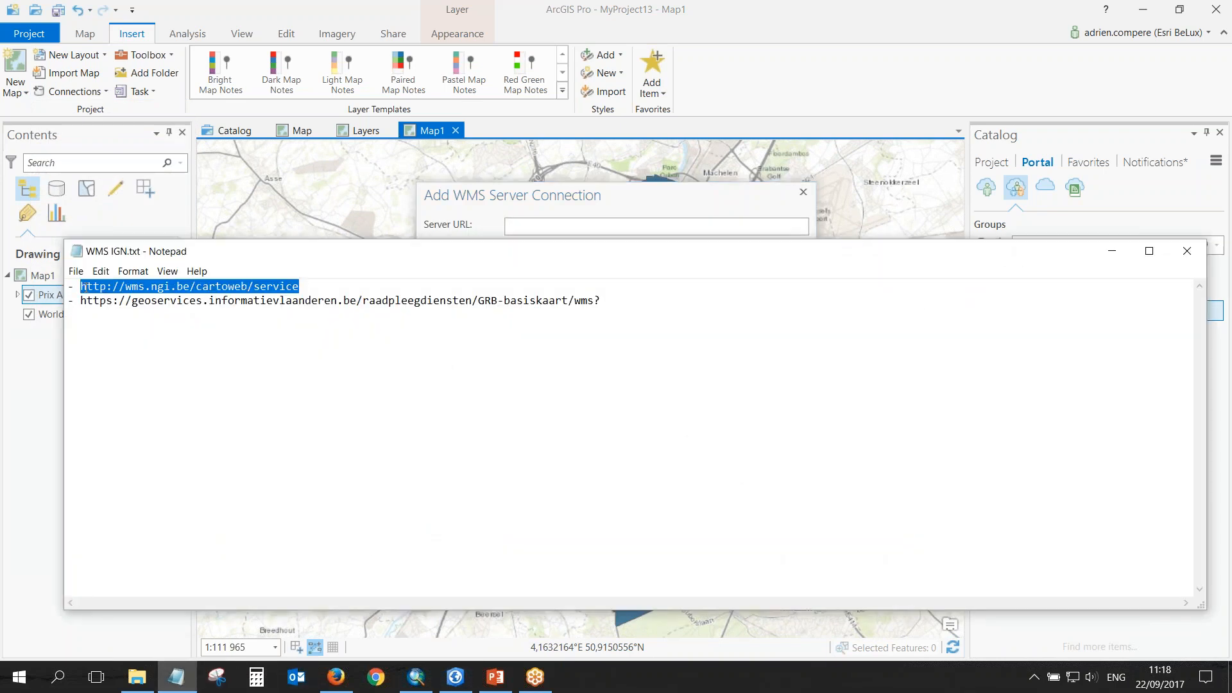
click(1112, 252)
click(513, 225)
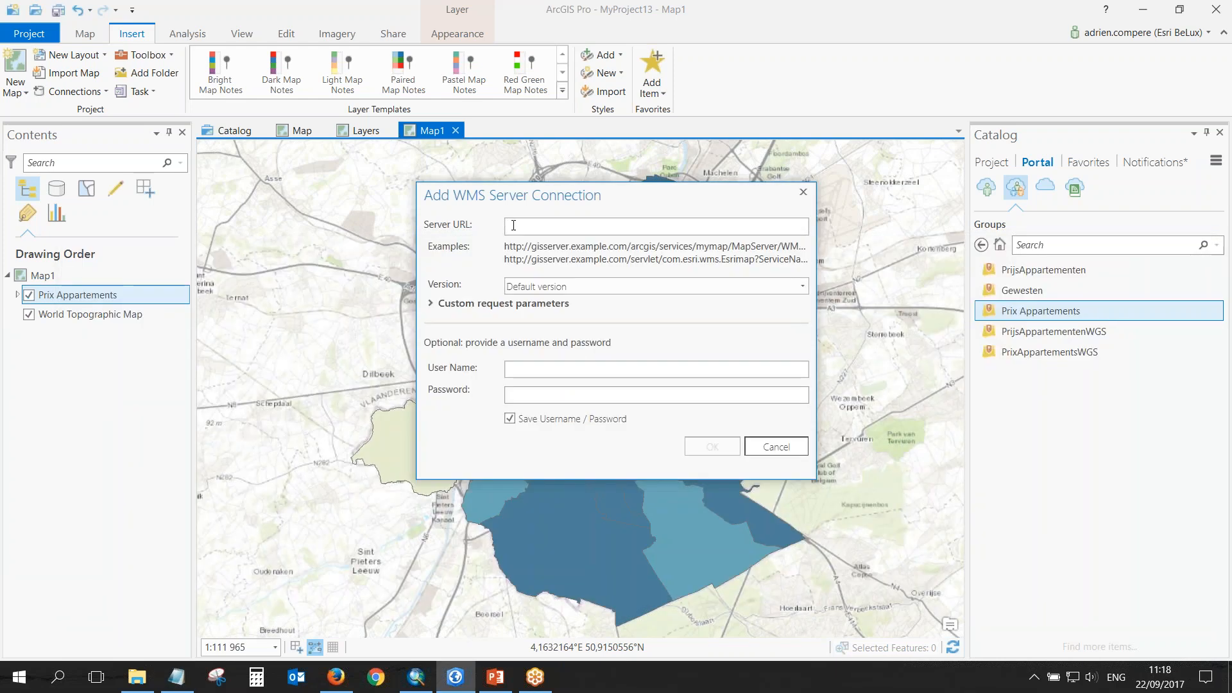
key(ctrl+v)
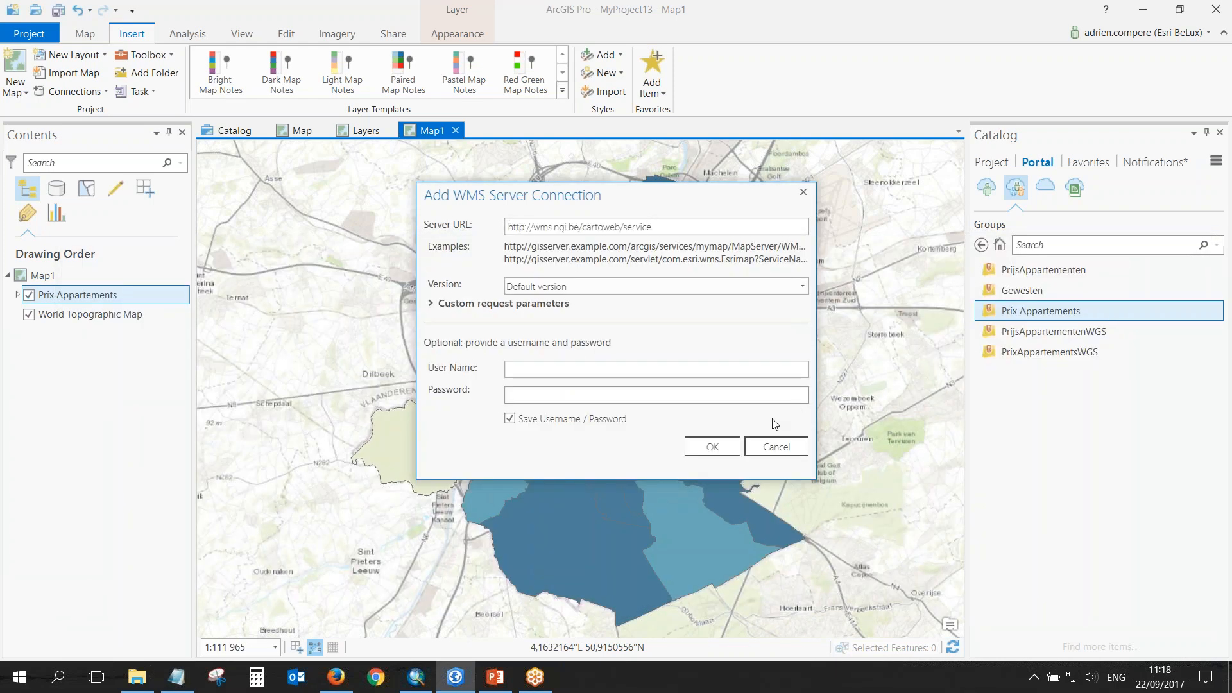
click(714, 447)
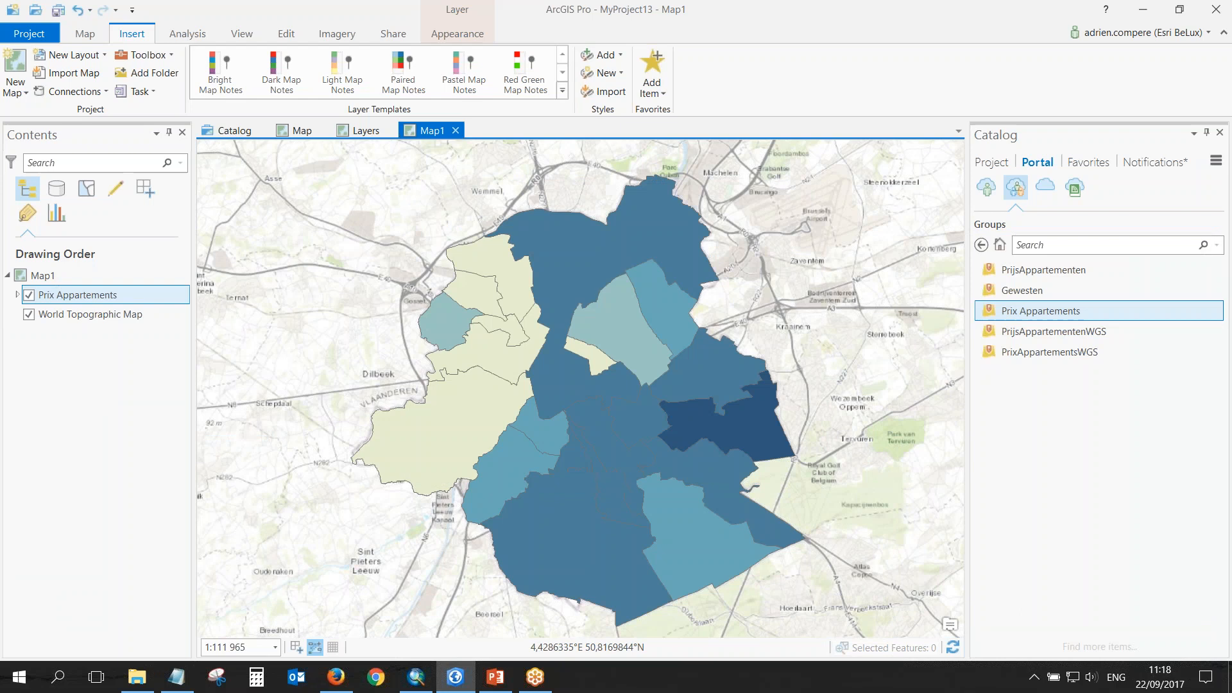
Add the CartoWeb-TOPO layer from the project's CartoWeb.be WMS connection to Map1.
click(999, 165)
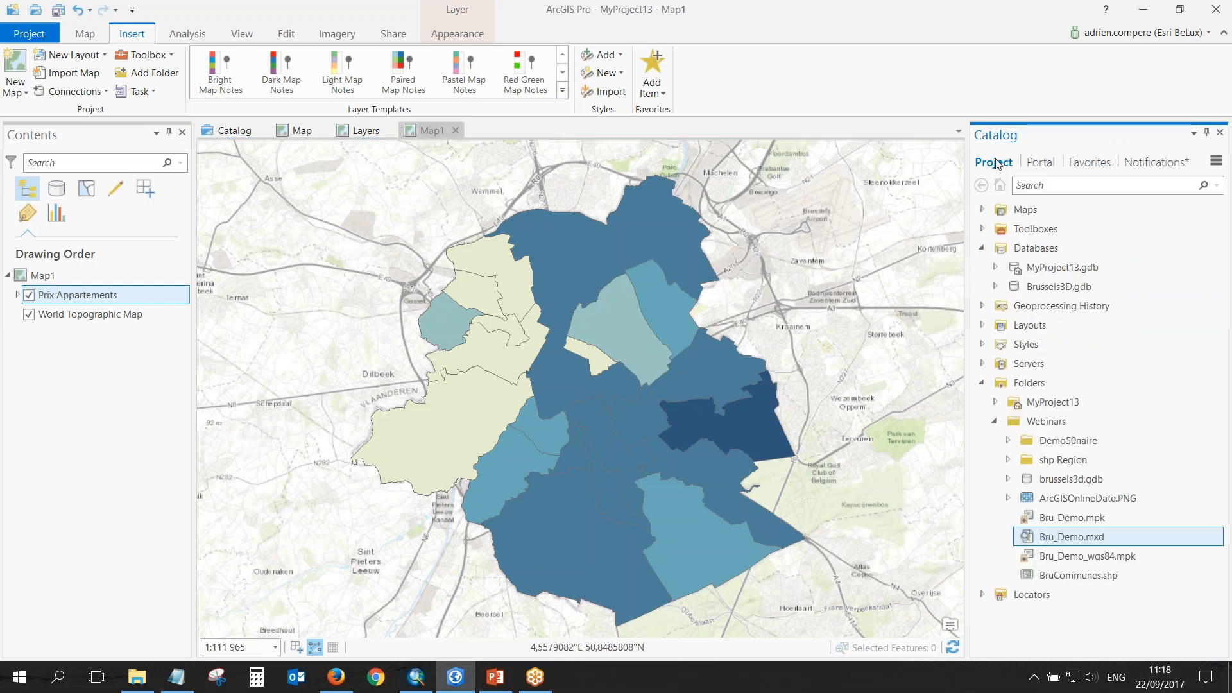
click(983, 364)
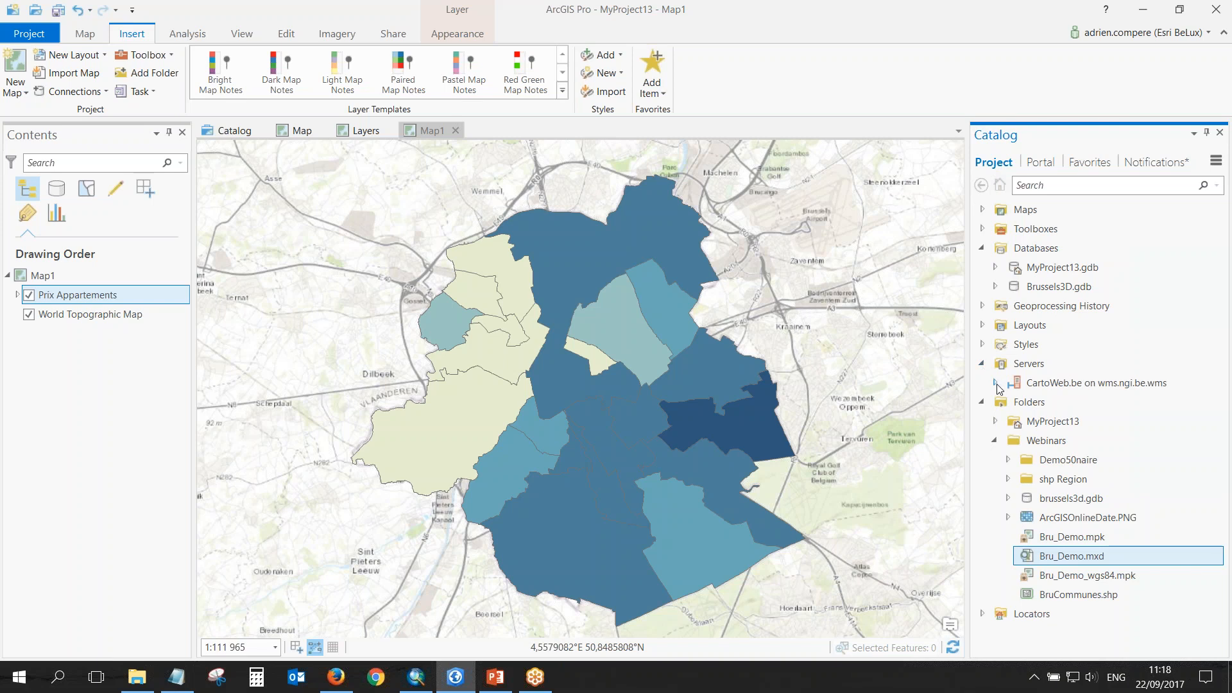
click(996, 383)
double_click(1025, 403)
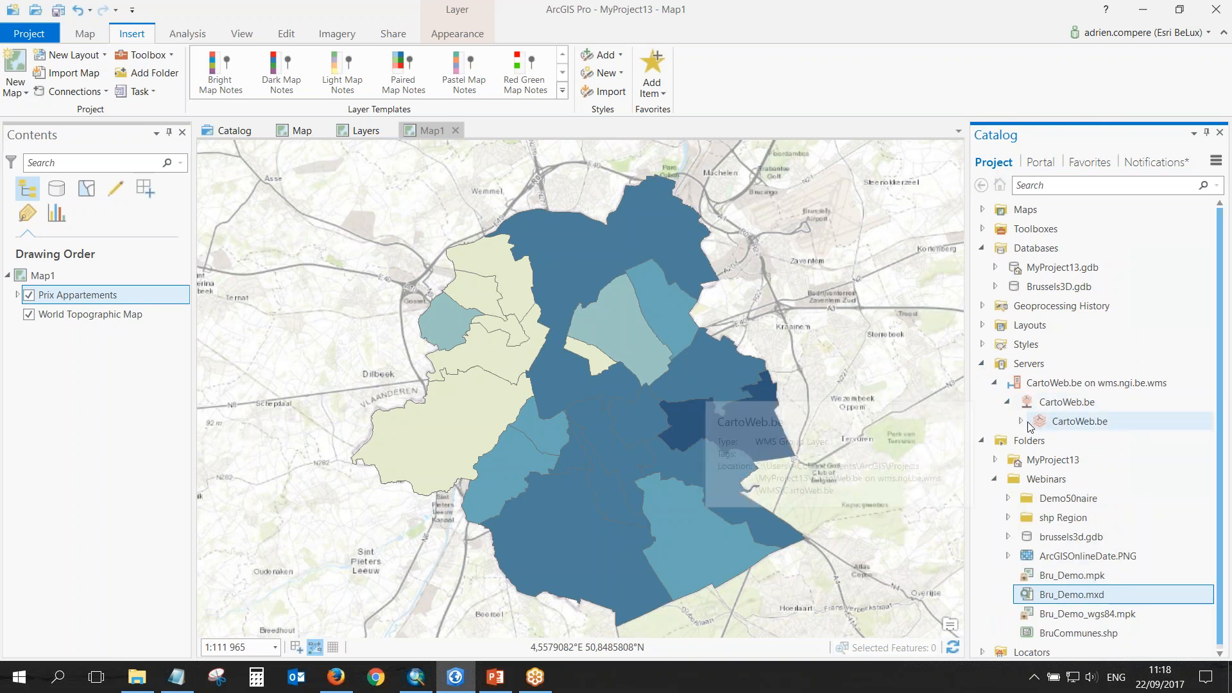
click(1022, 422)
click(1123, 461)
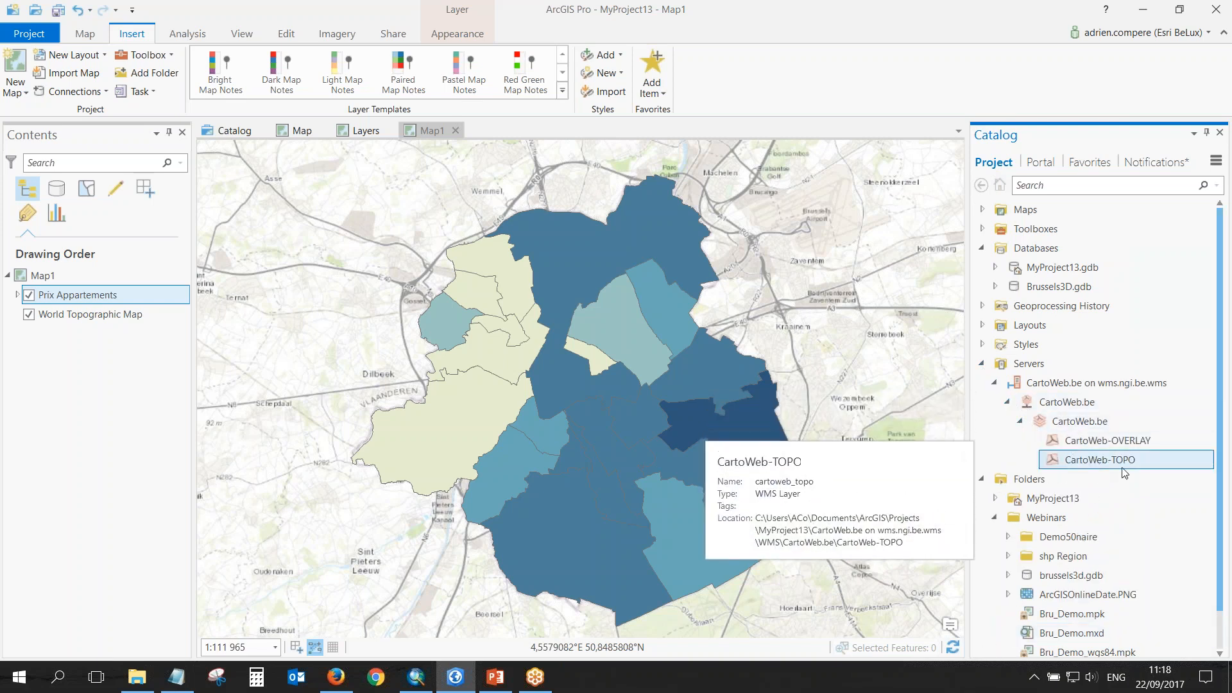
drag(1123, 464, 837, 422)
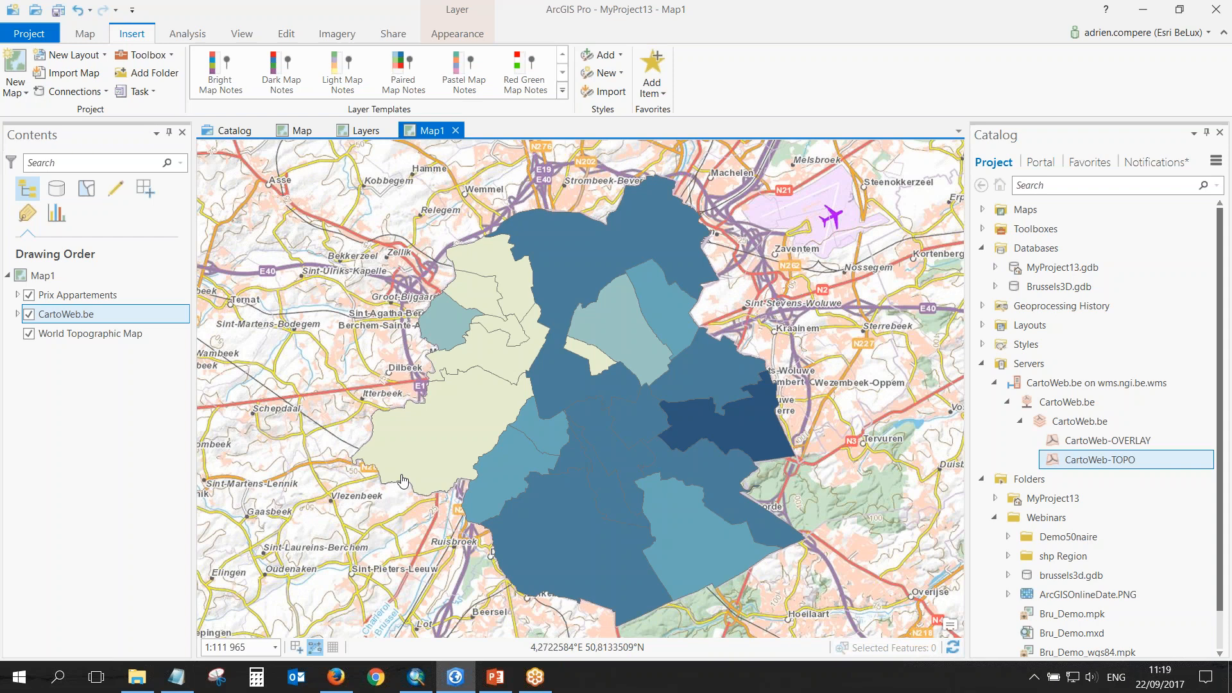
Hide the World Topographic Map to inspect the CartoWeb.be layer on its own, and show the basemap again.
click(28, 333)
scroll(489, 387, down, 2)
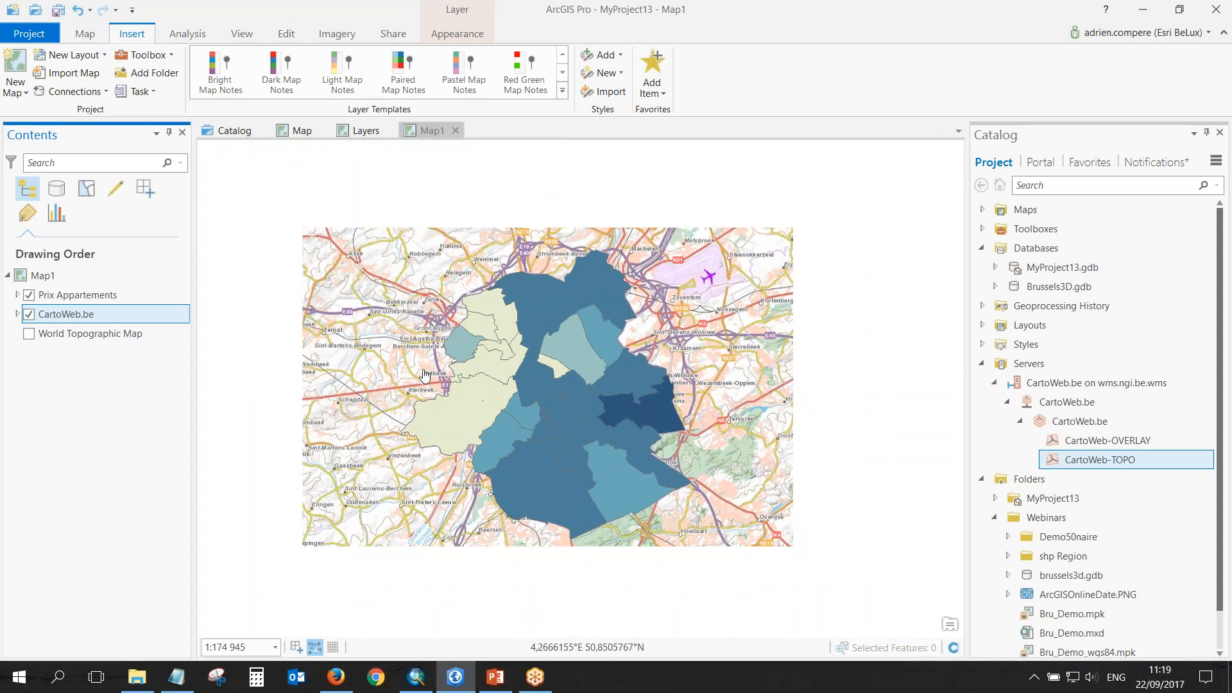
drag(368, 314, 390, 339)
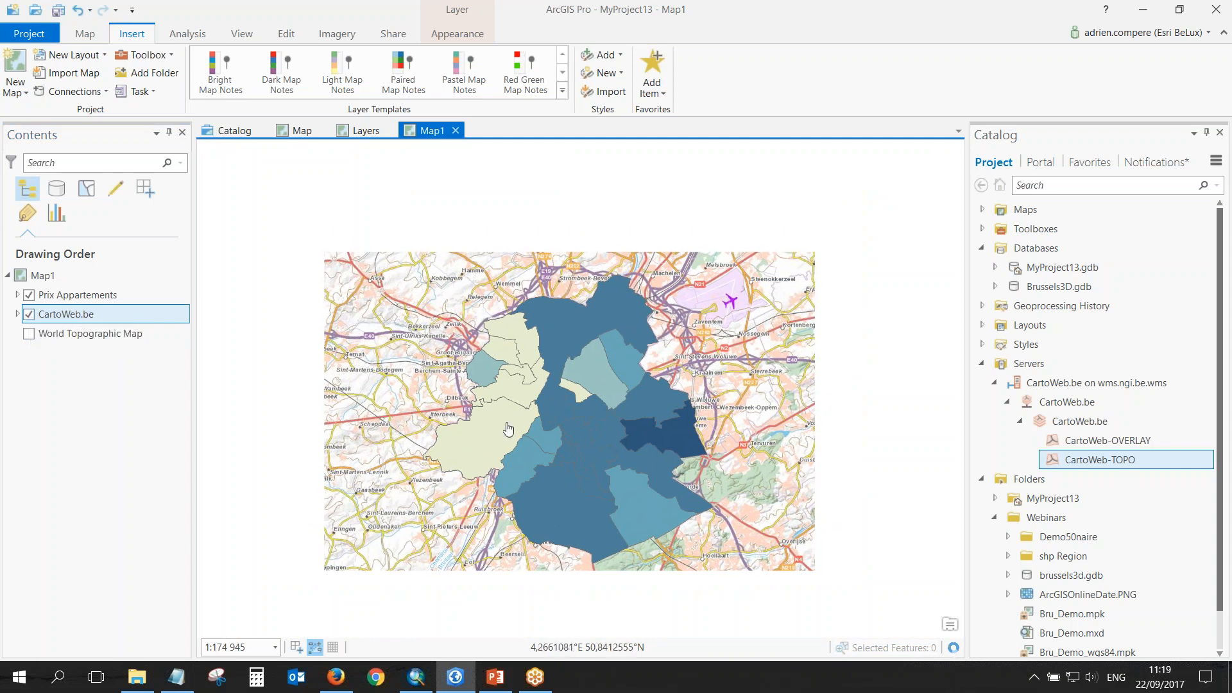
scroll(526, 428, up, 1)
click(29, 334)
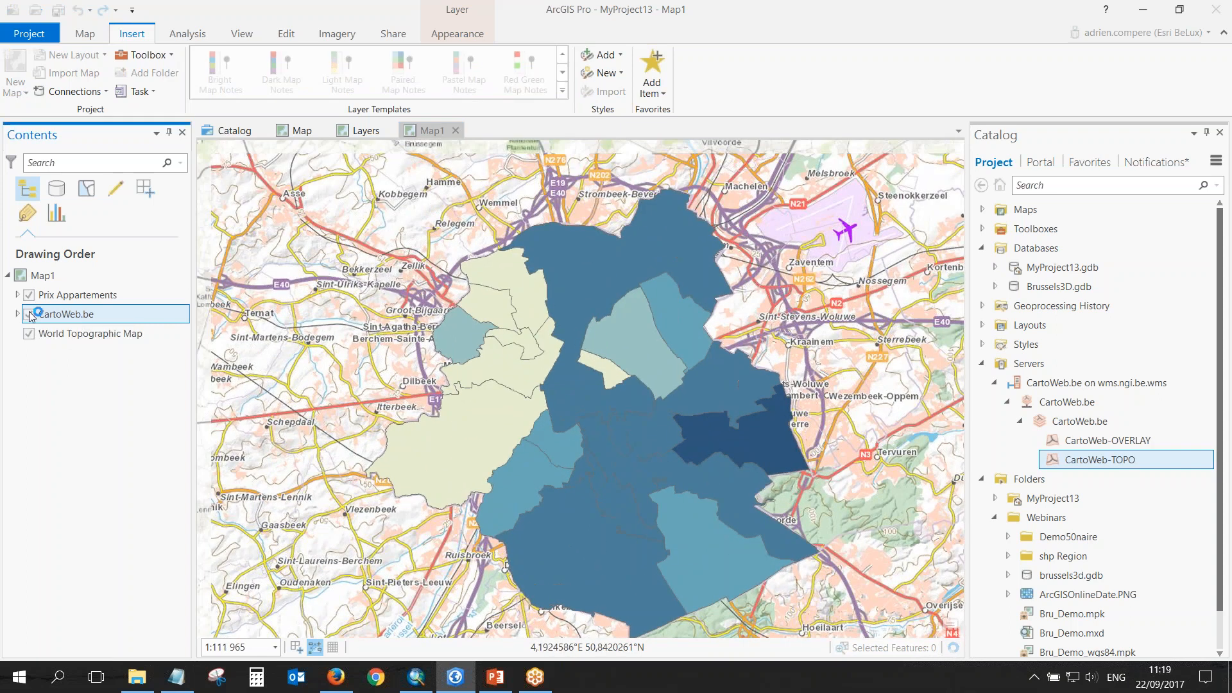
Remove the CartoWeb.be layer from Map1 and return to the portal group's content.
right_click(78, 323)
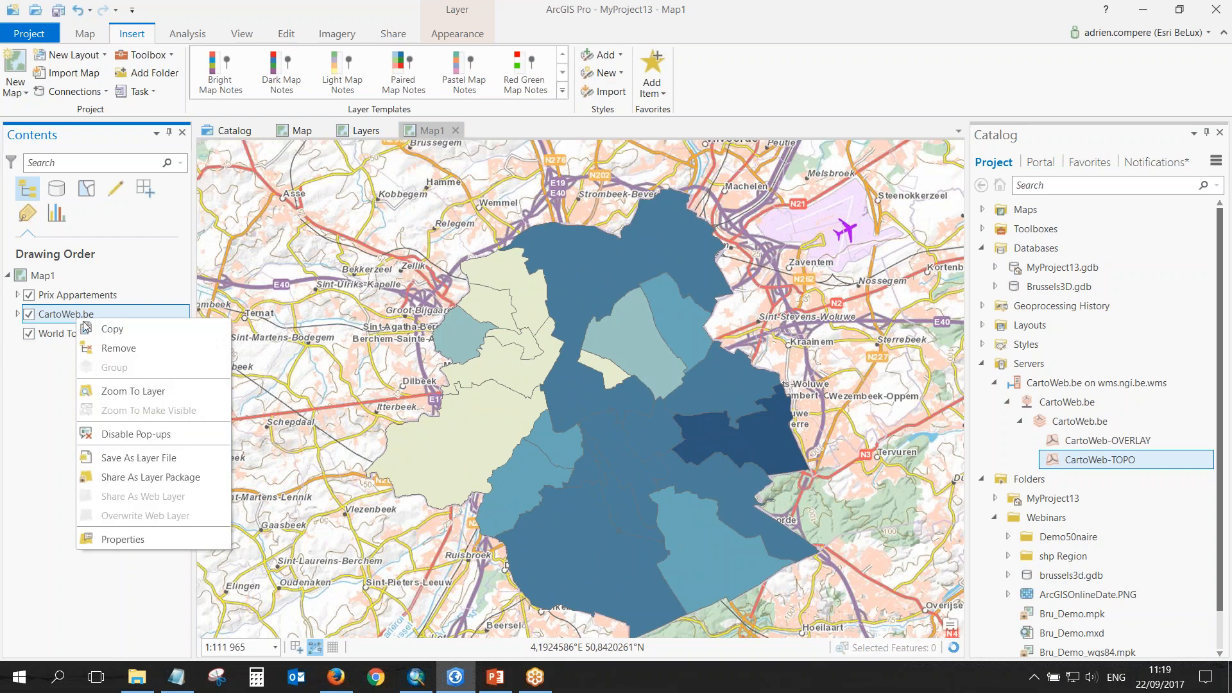
click(107, 350)
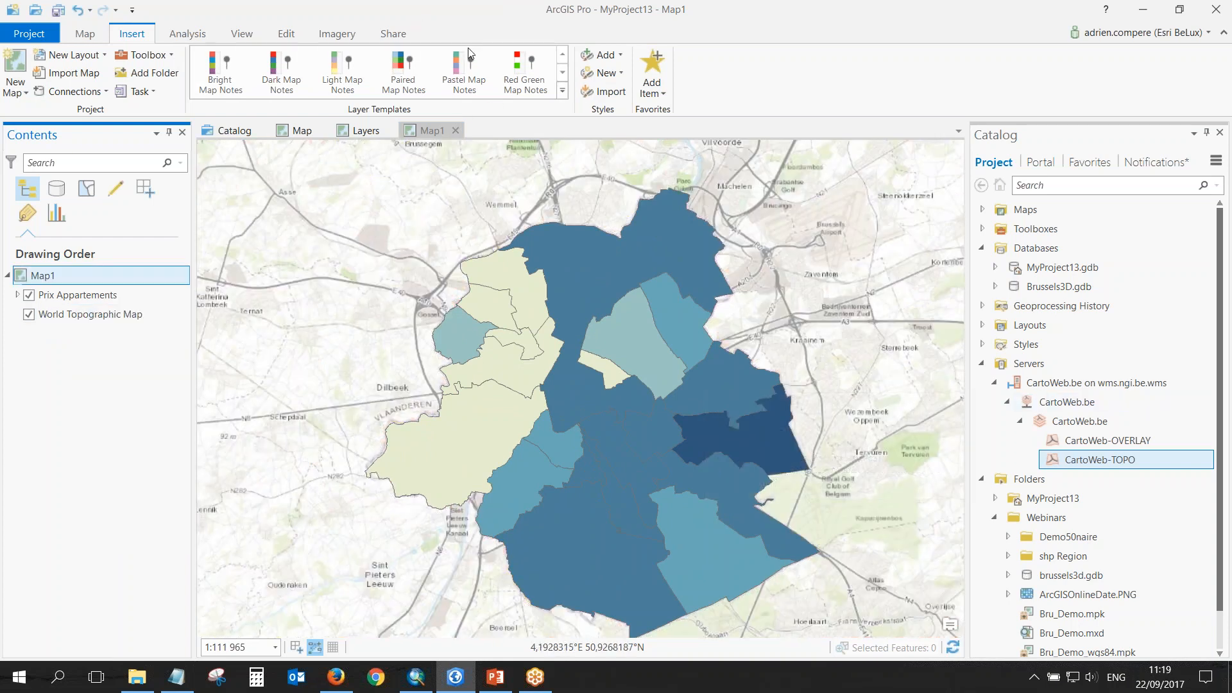
click(426, 133)
drag(685, 430, 669, 400)
click(1038, 161)
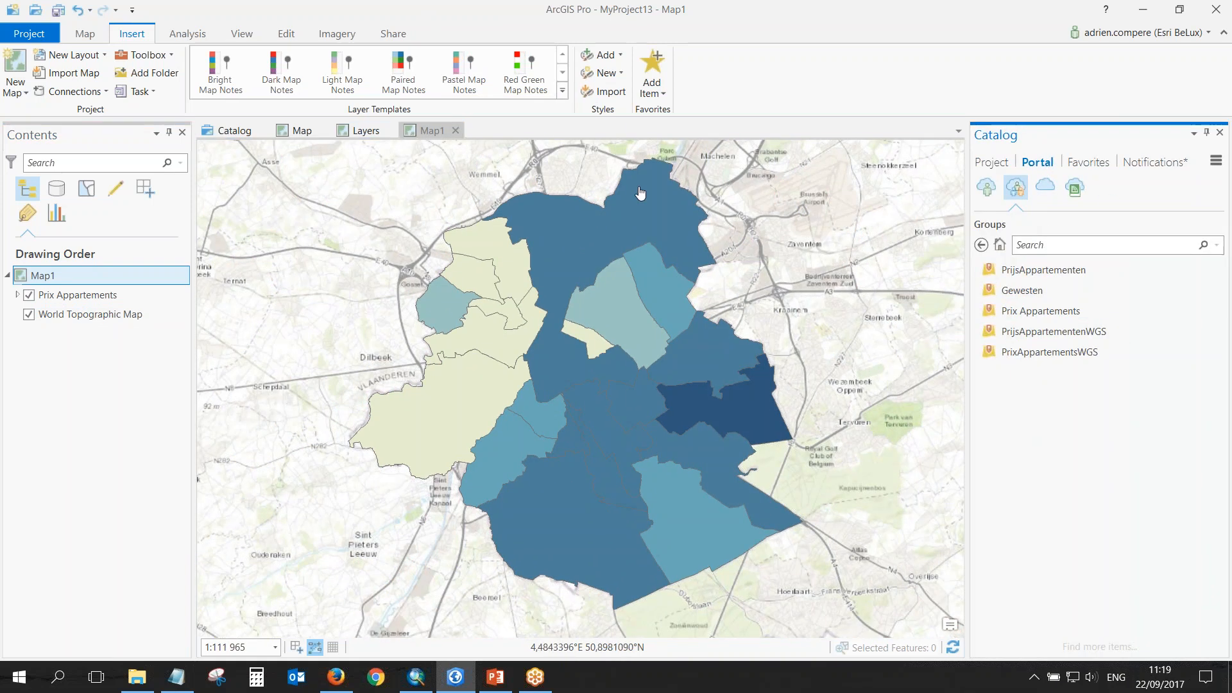
Turn on labels for the BrusselGemeenten sublayer of Prix Appartements, using the NAME_DUT field.
click(88, 295)
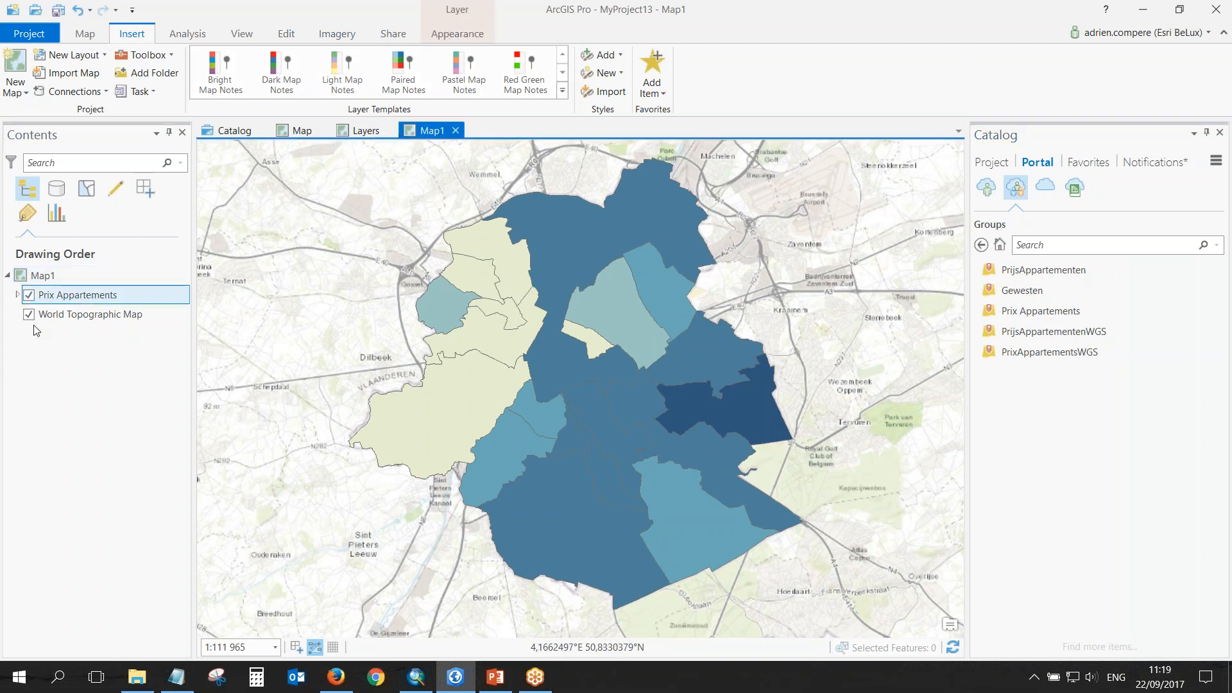
click(18, 295)
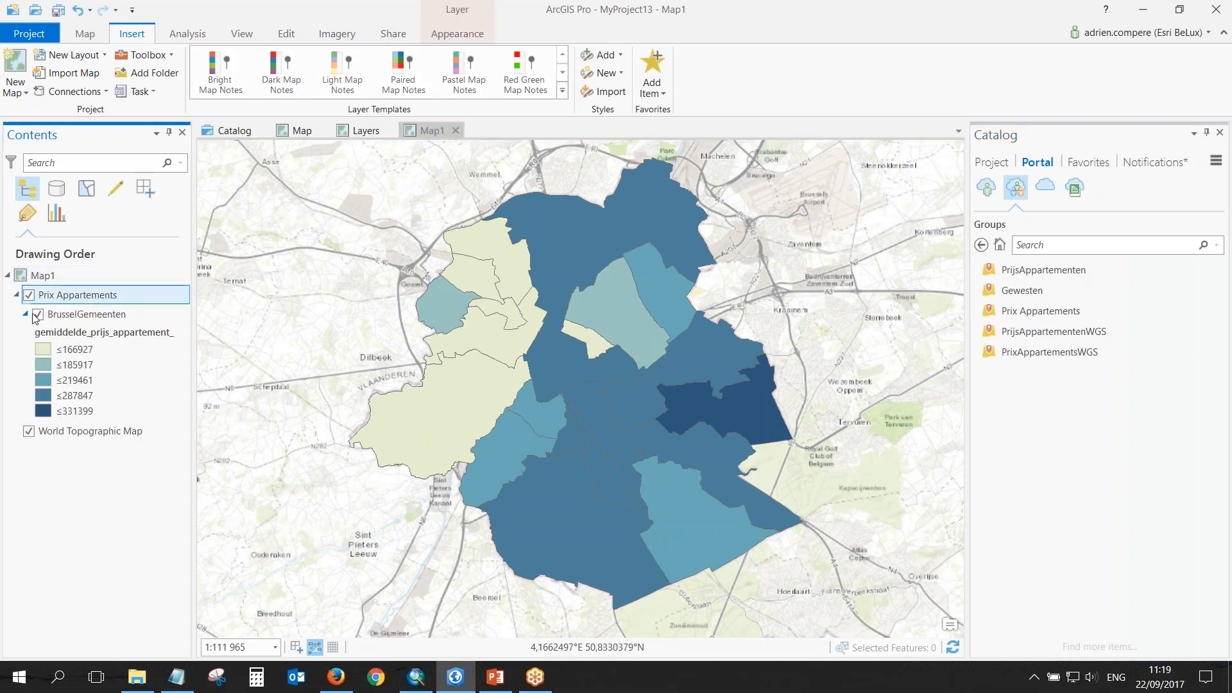
click(28, 315)
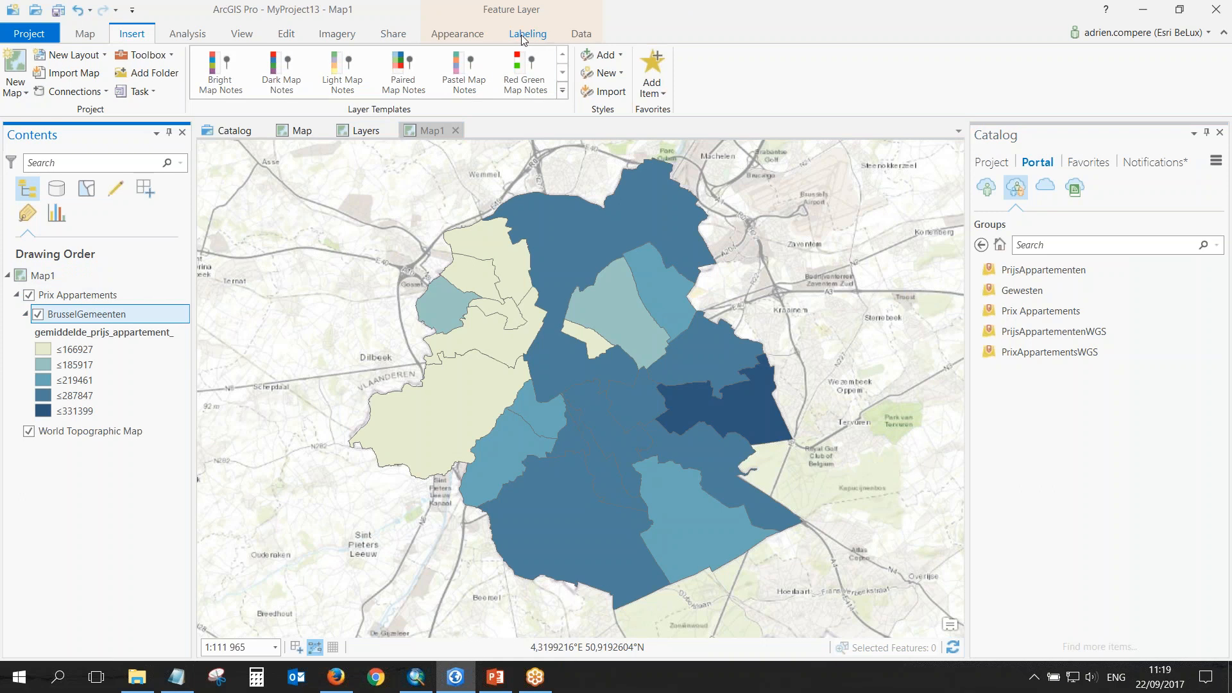
click(524, 35)
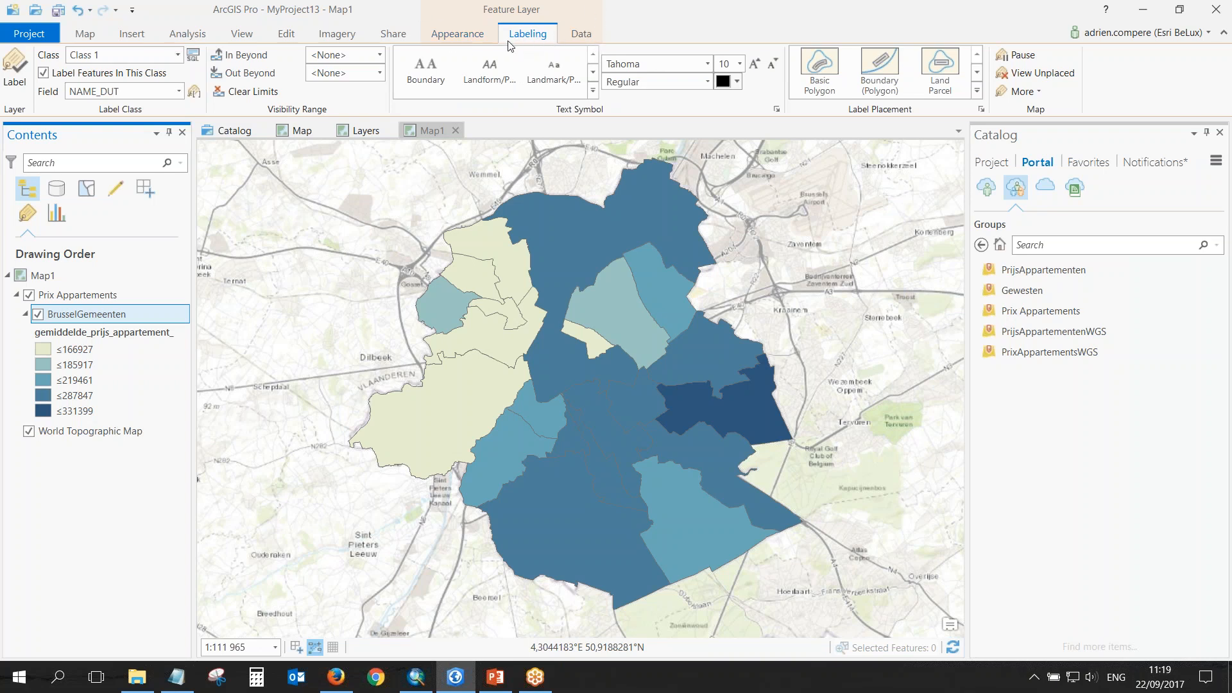
click(16, 76)
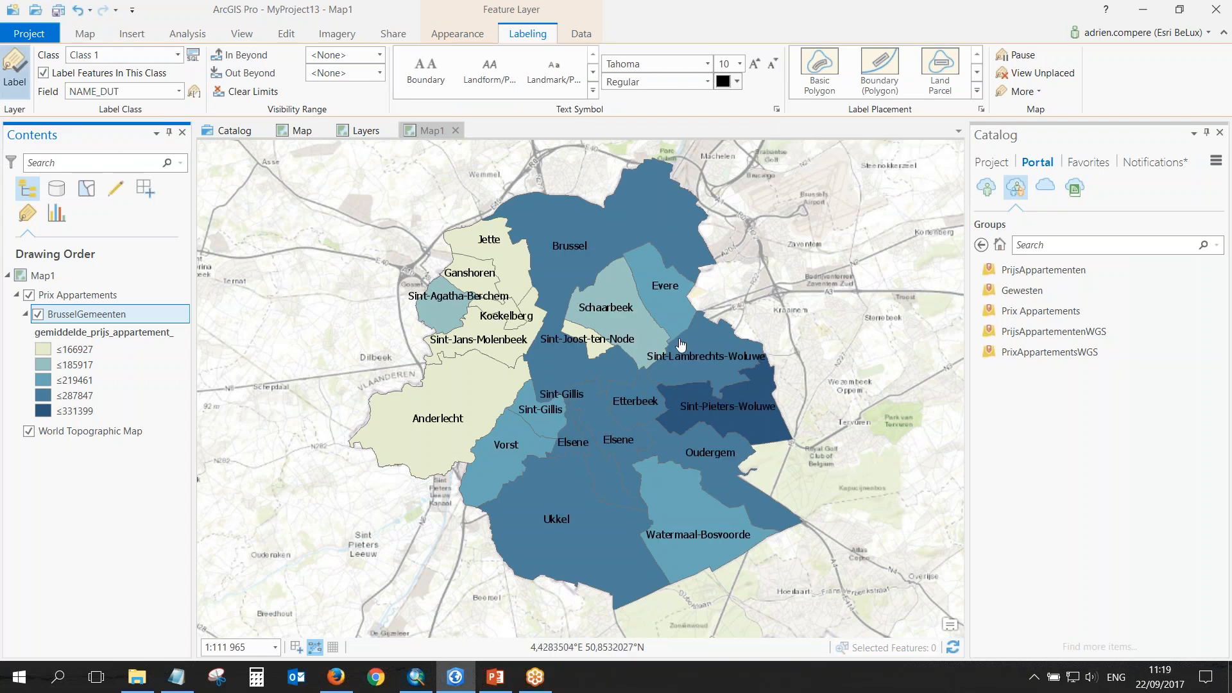
mouse_move(609, 344)
mouse_down()
mouse_move(630, 338)
mouse_move(604, 359)
mouse_up()
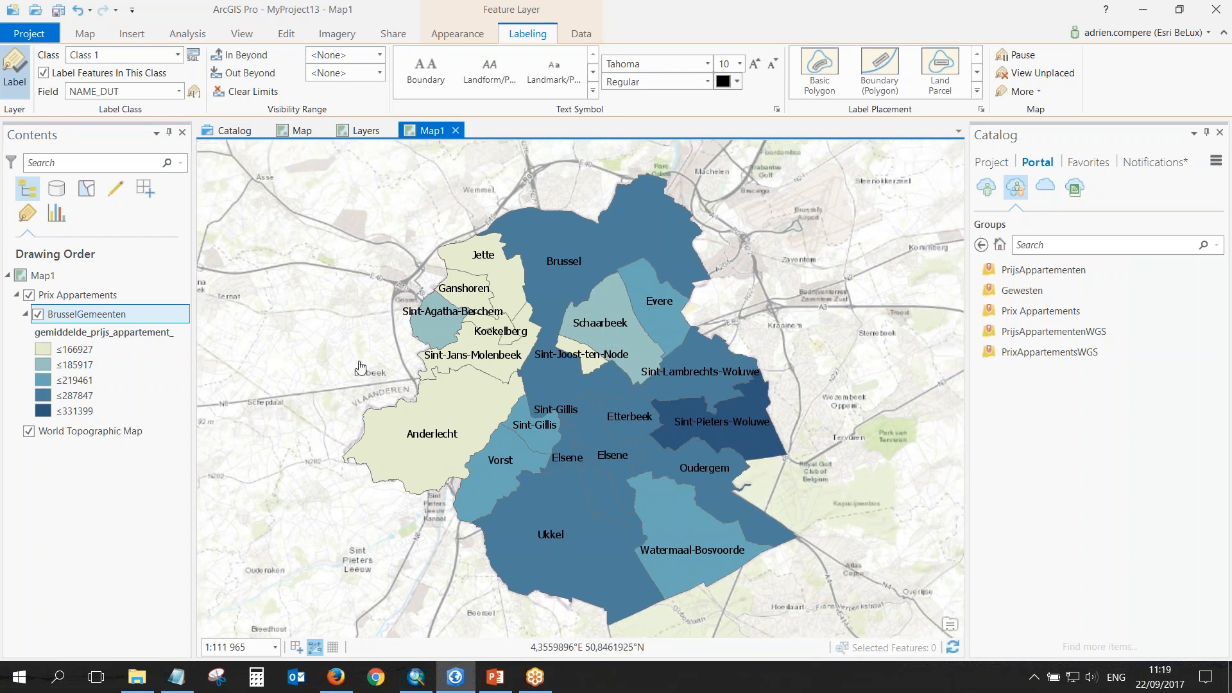
Change the basemap of Map1 from World Topographic Map to Streets.
click(87, 437)
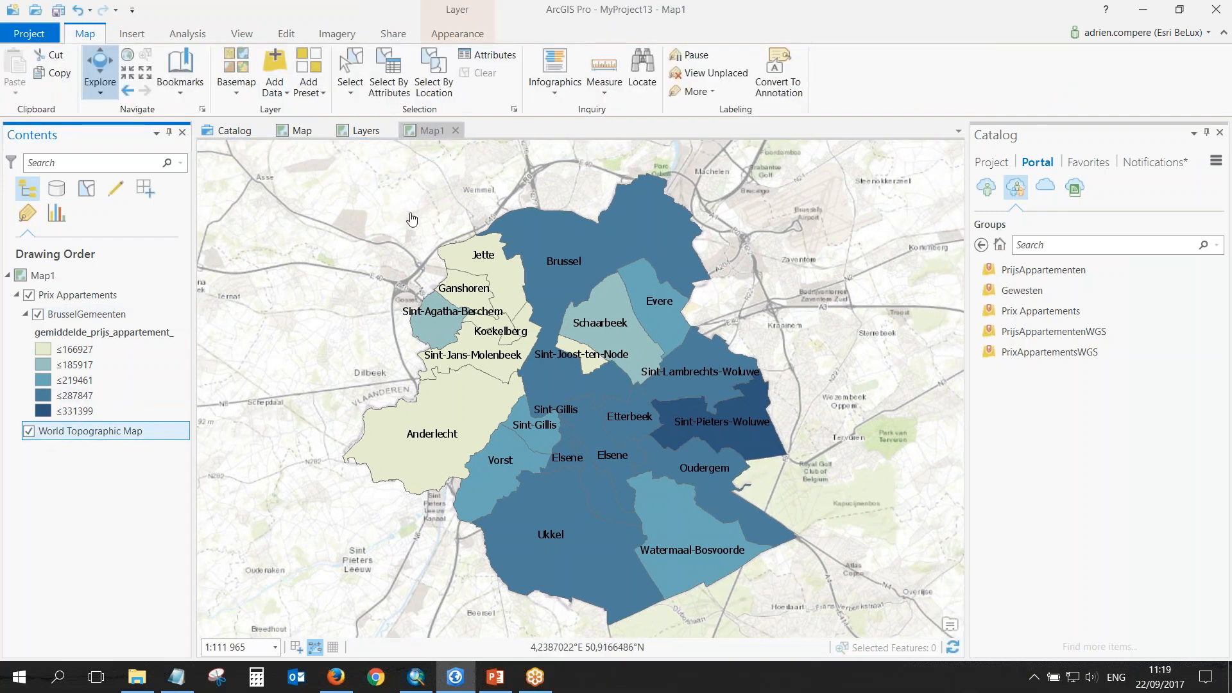
click(241, 90)
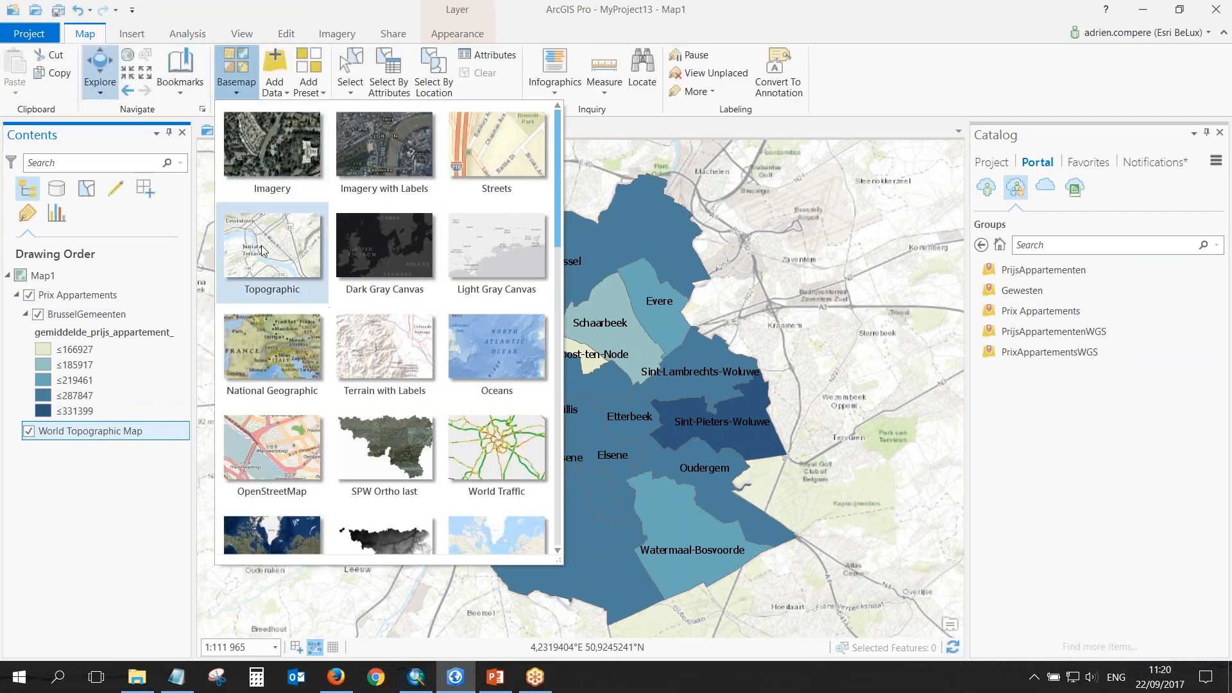
click(518, 149)
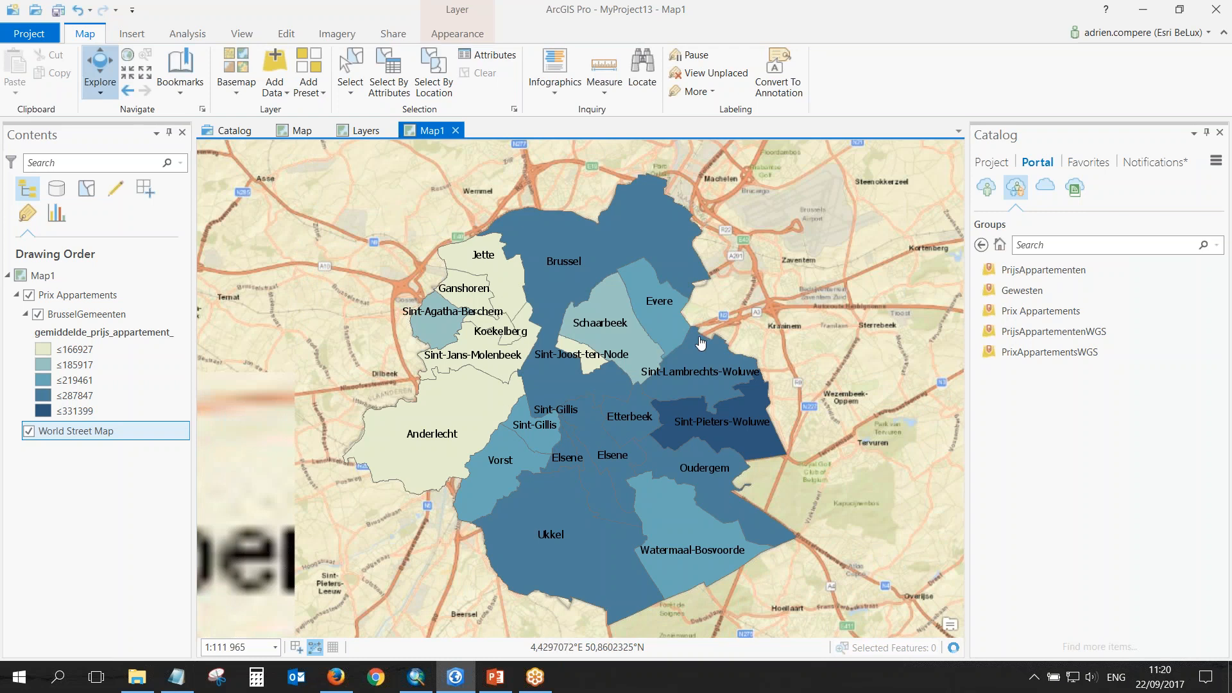
drag(698, 338, 702, 343)
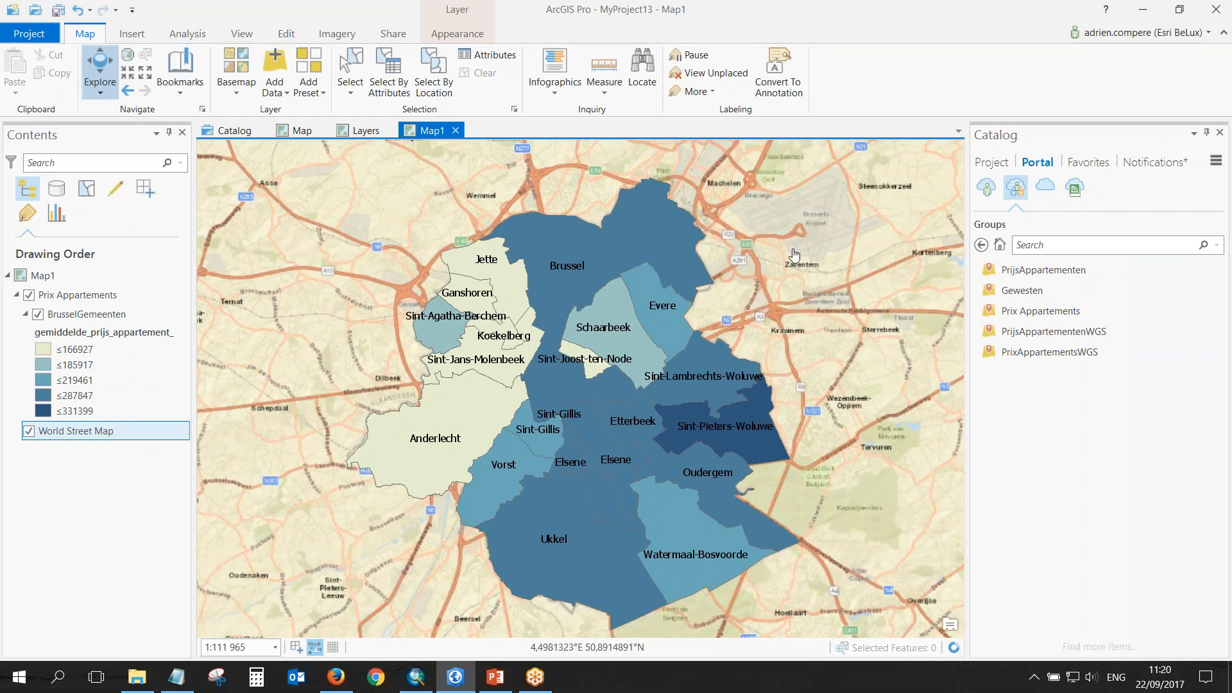
Set up sharing Map1 as a web map named DemoWebinarCommunes with summary and tag "demo", and analyze it for problems.
click(393, 37)
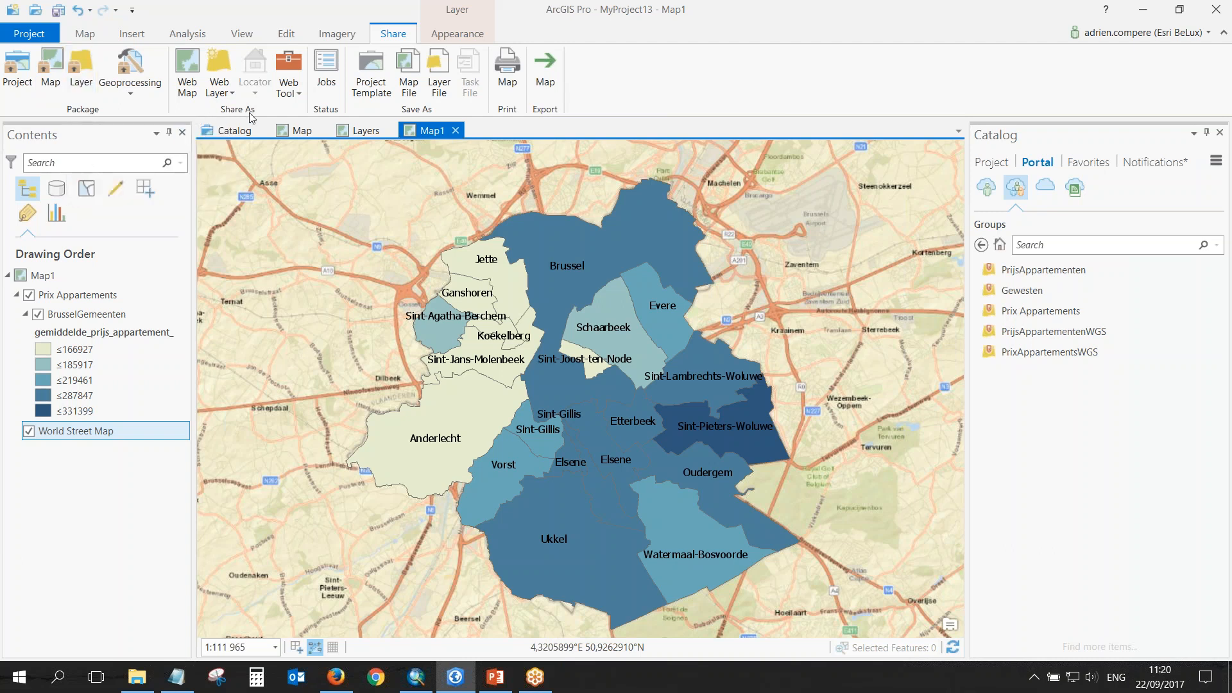
click(190, 93)
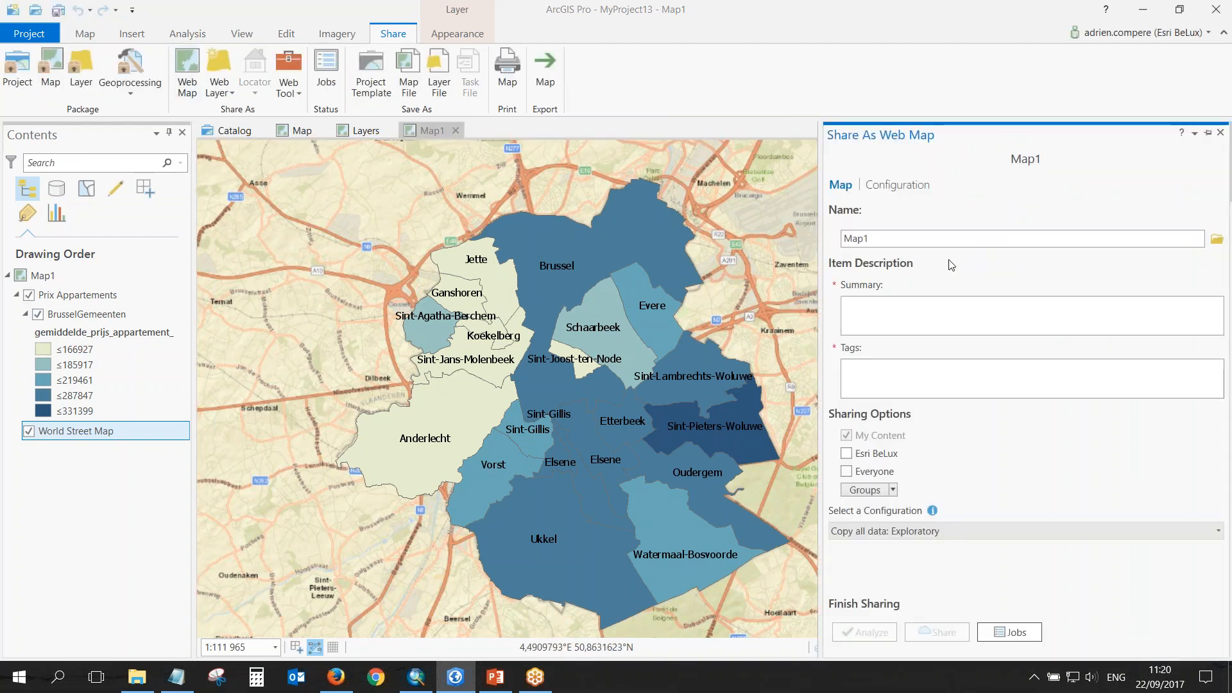
double_click(901, 245)
text(DemoWebinarCommunes)
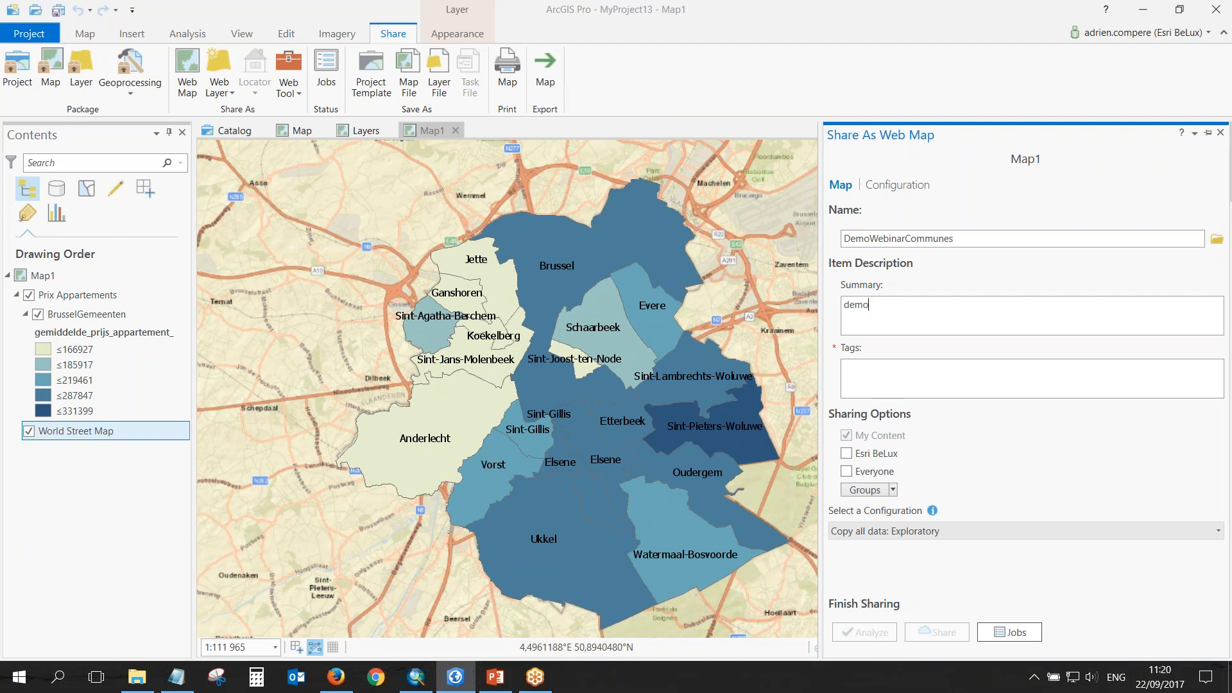
click(940, 374)
text(demo)
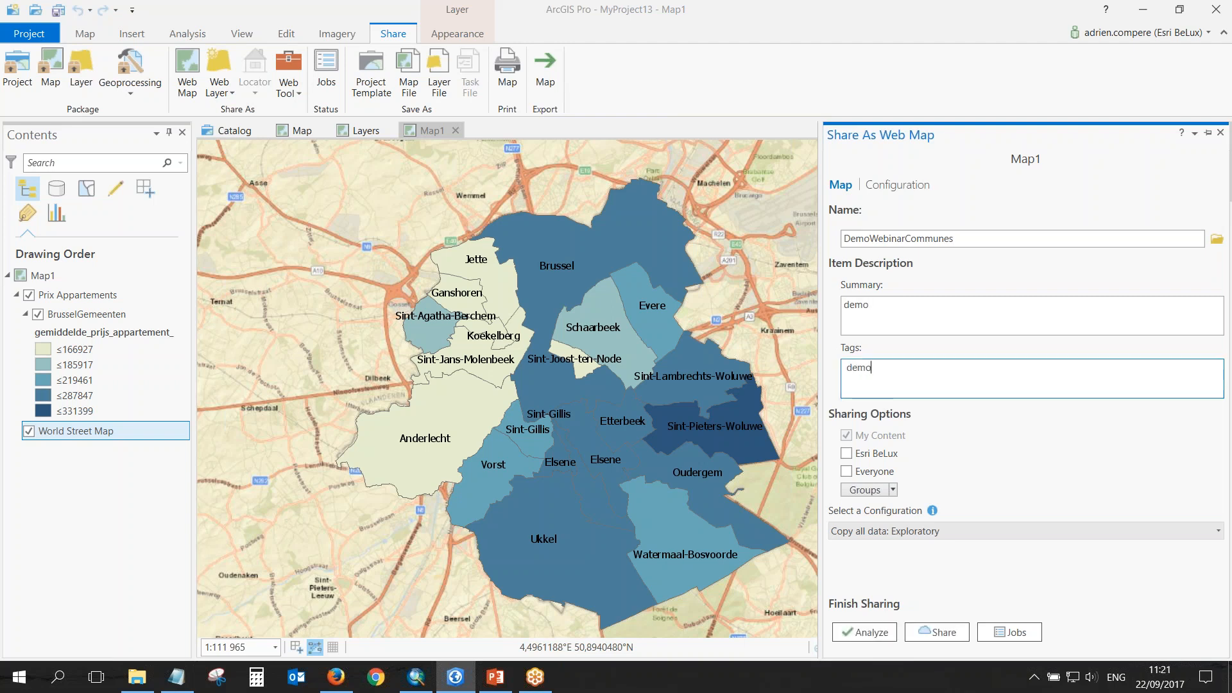
click(1138, 415)
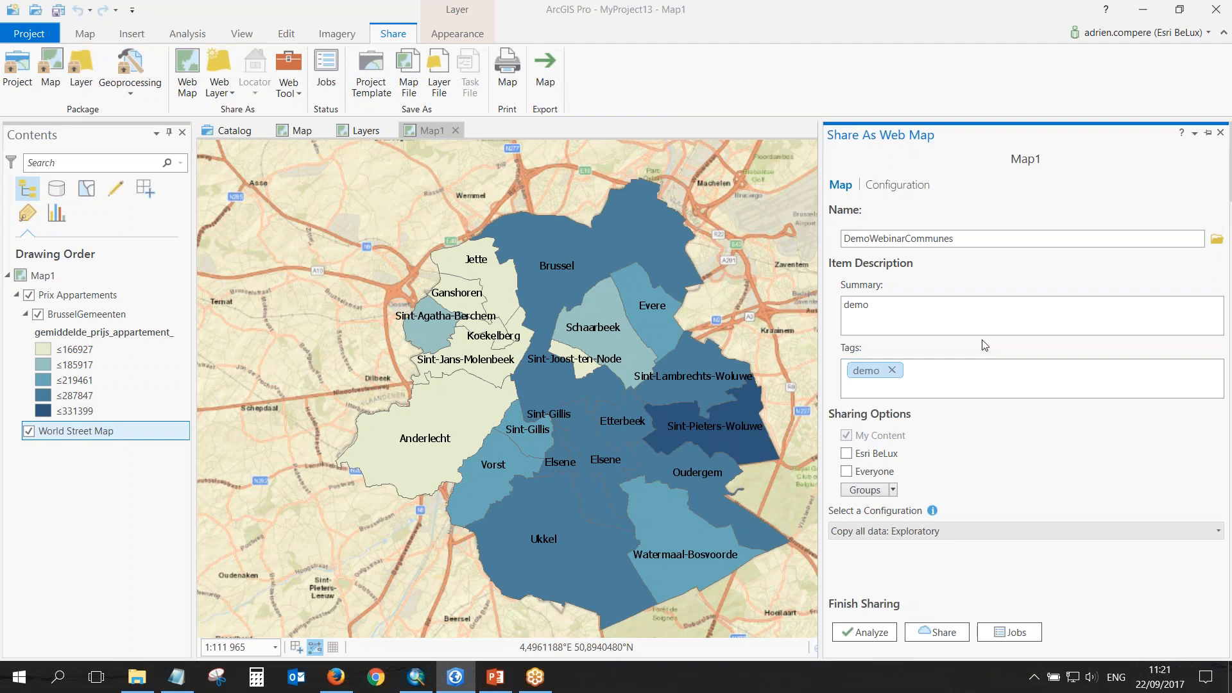
click(865, 632)
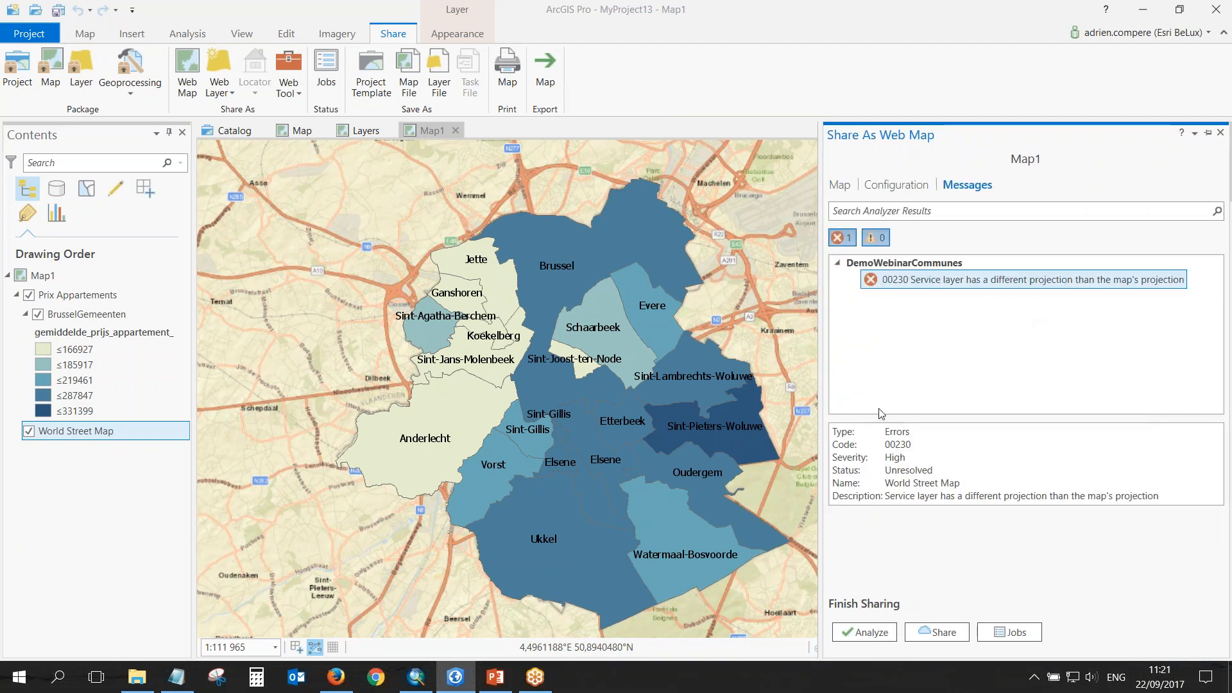
Set the XY coordinate system of Map1 to WGS 1984 Web Mercator Auxiliary Sphere.
drag(612, 349, 580, 322)
click(1225, 178)
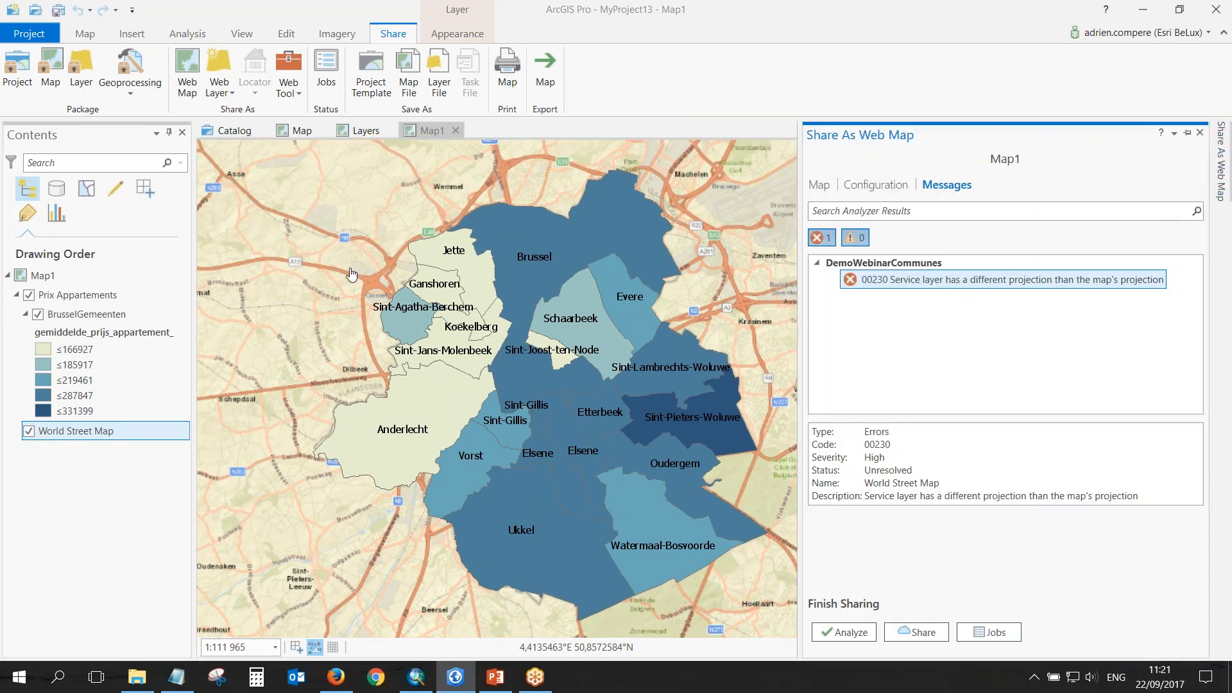
click(50, 280)
right_click(50, 281)
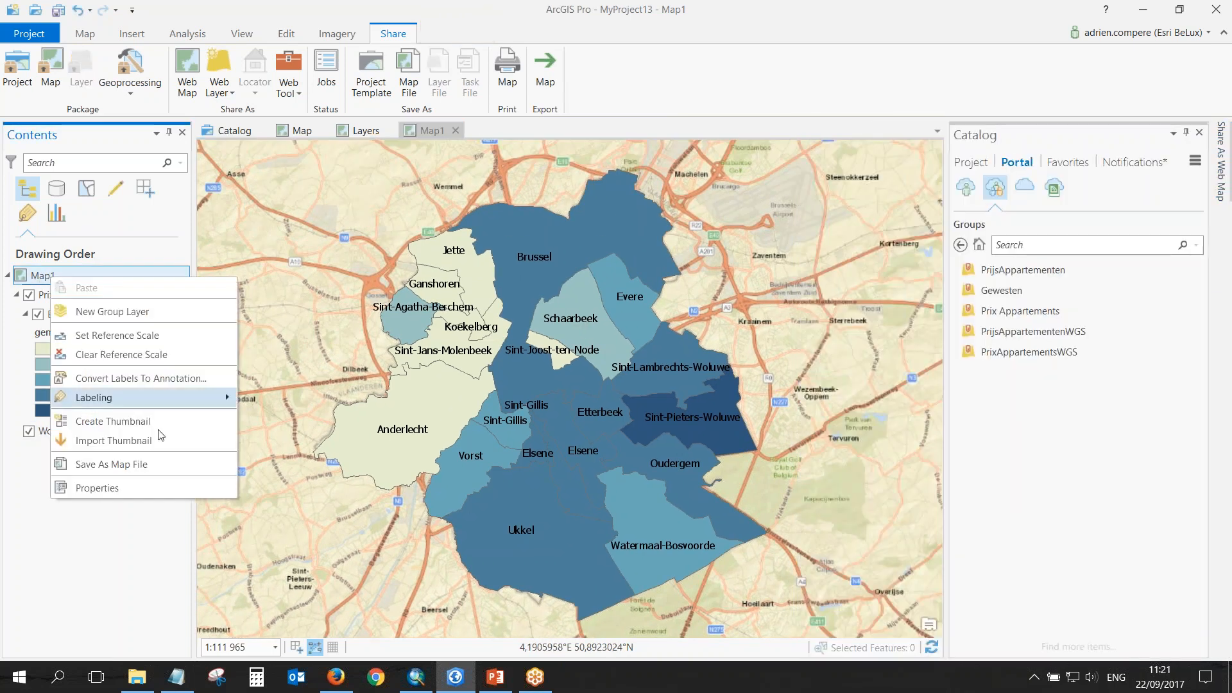
click(149, 491)
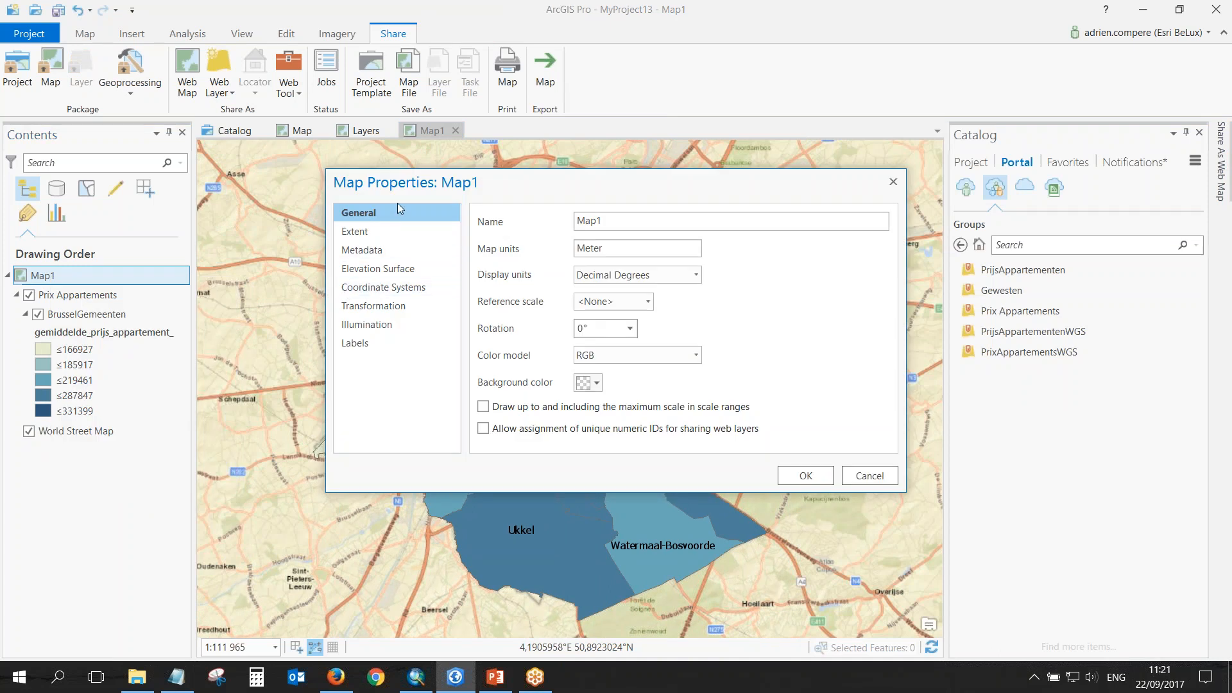
click(402, 287)
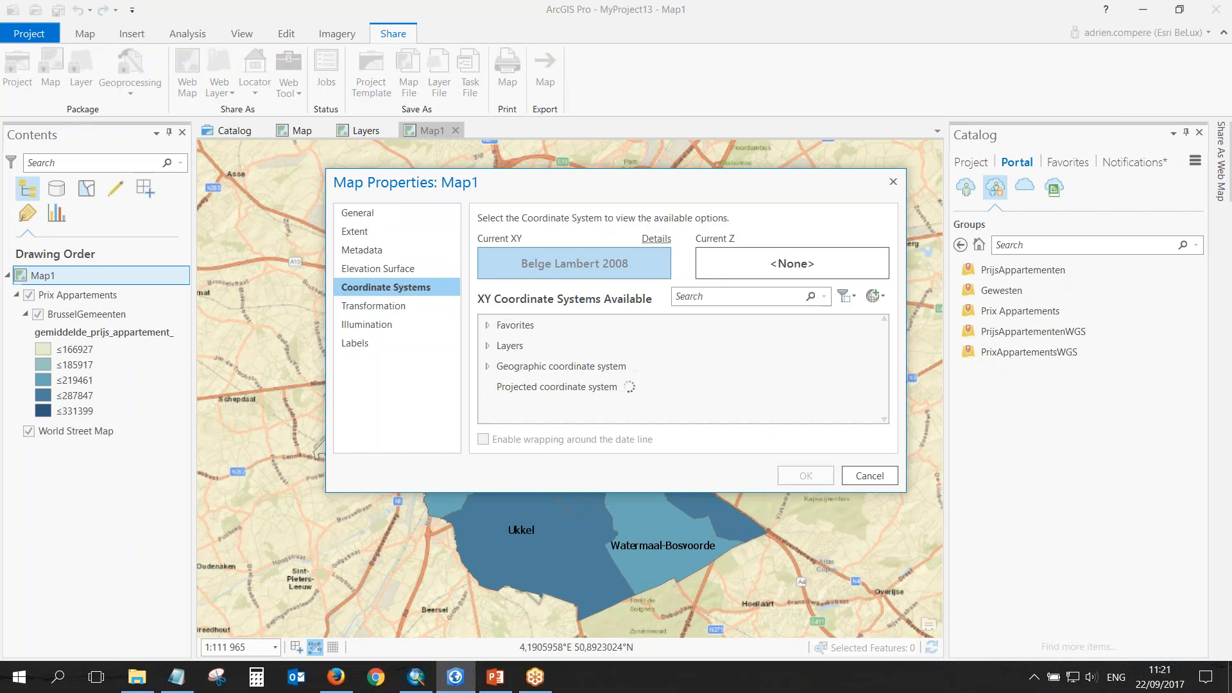
click(613, 408)
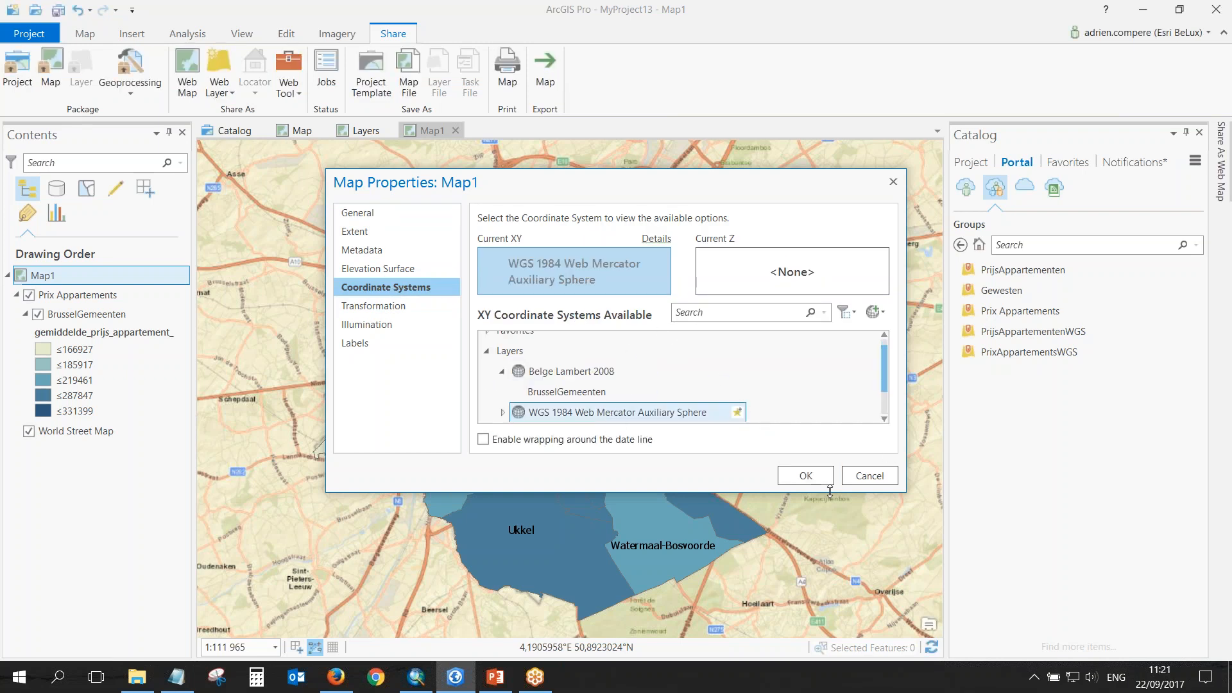
click(803, 476)
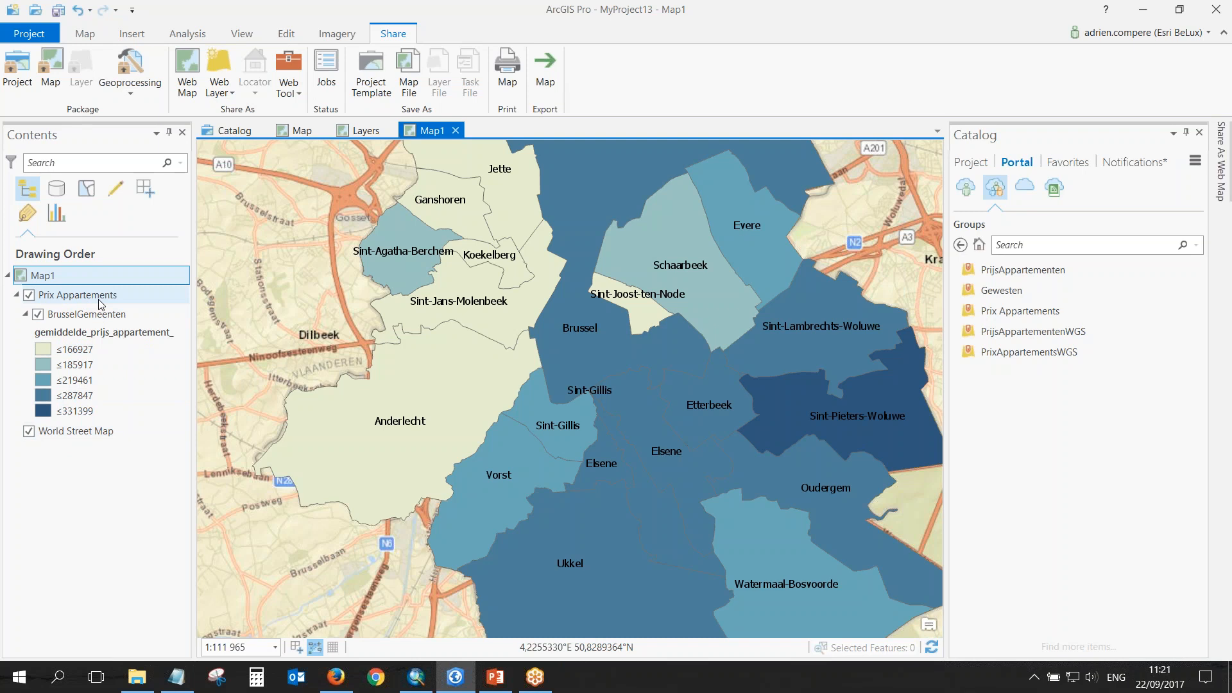
scroll(622, 348, down, 3)
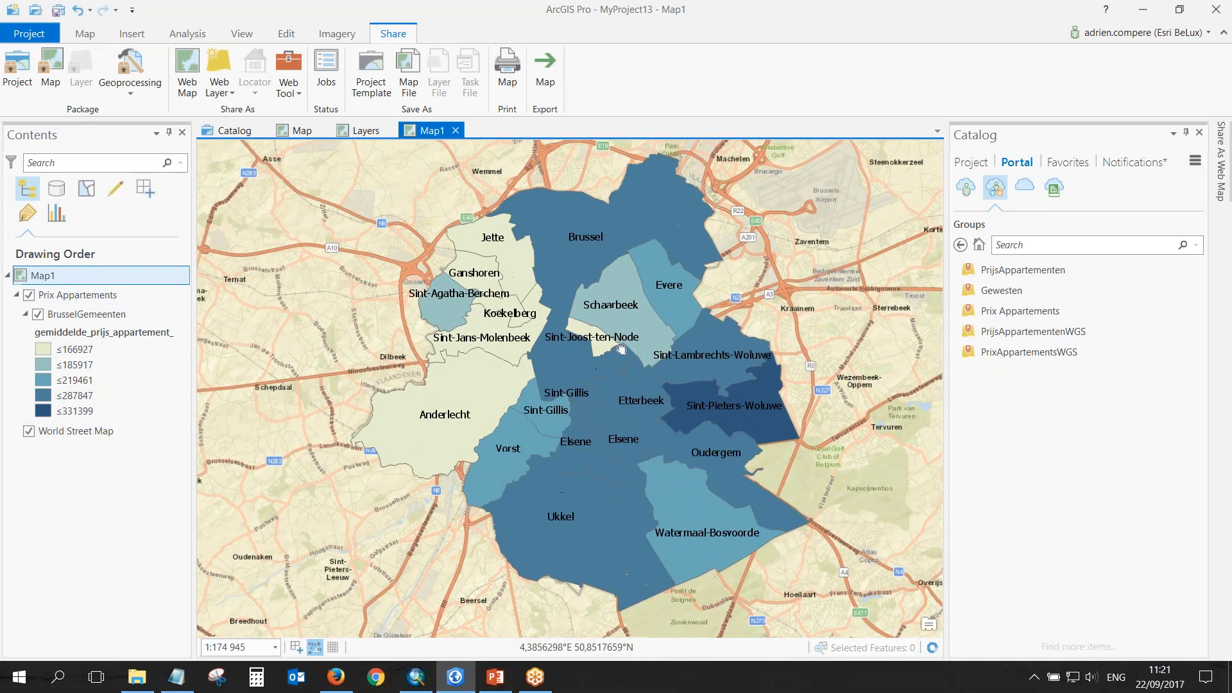
drag(621, 348, 619, 354)
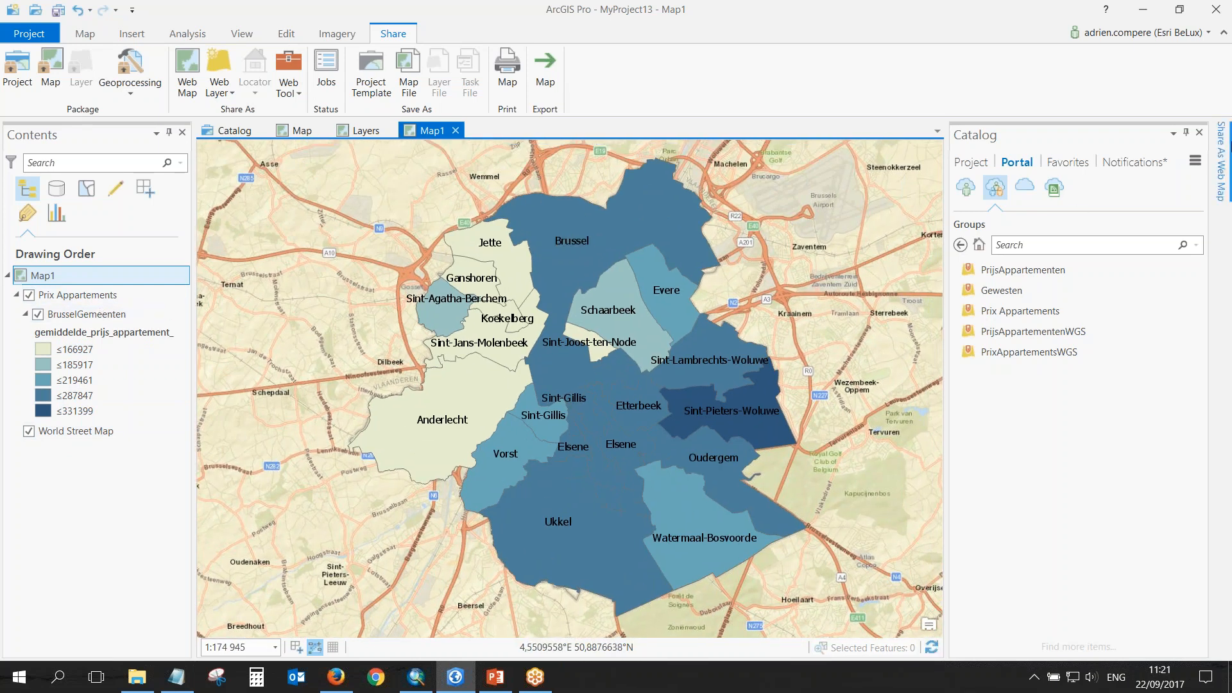
Analyze the DemoWebinarCommunes web map again and share it to the portal.
click(1223, 154)
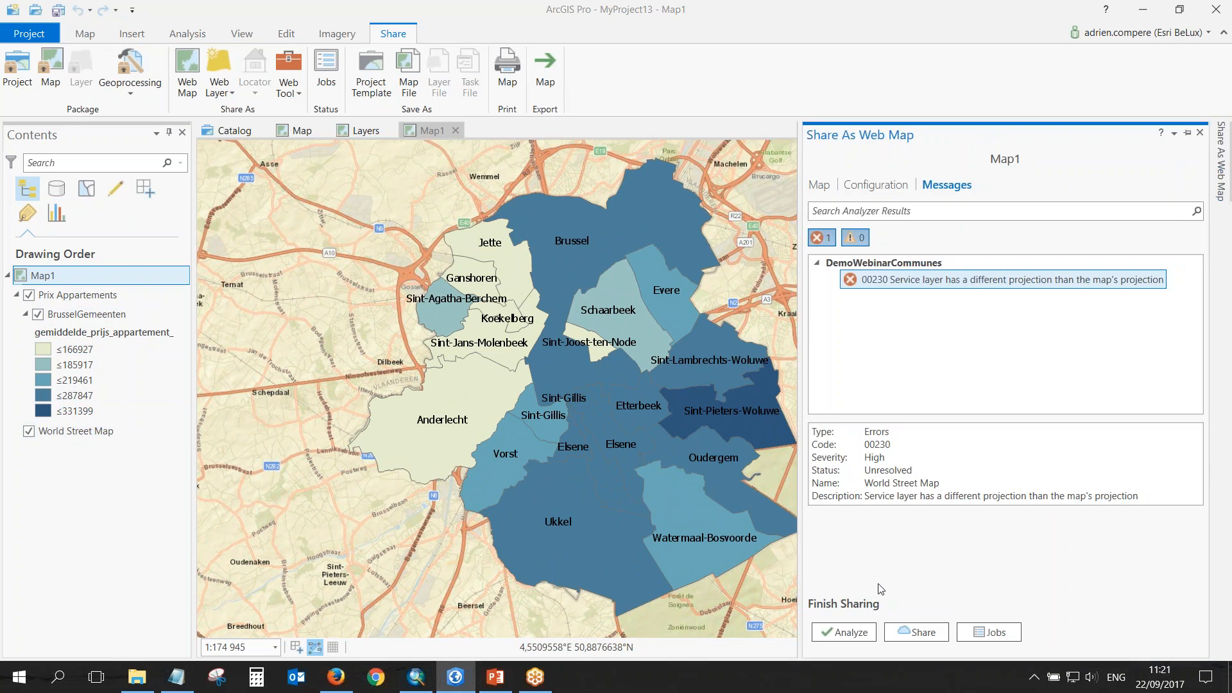
click(853, 634)
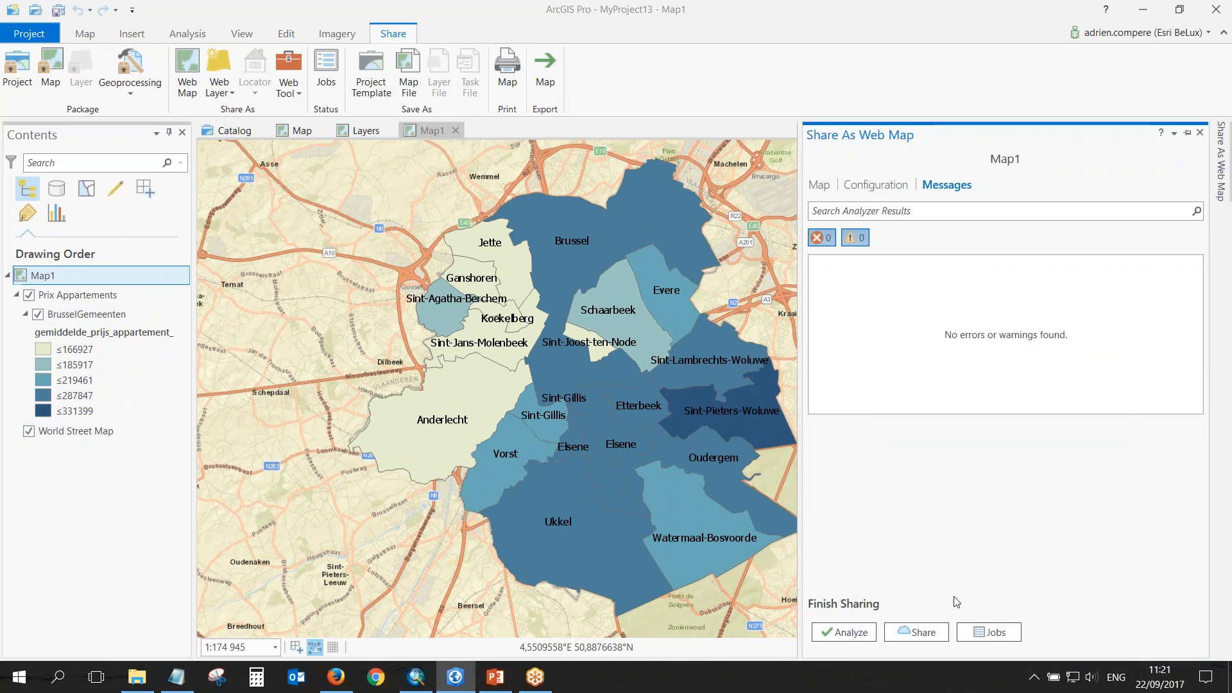
click(926, 634)
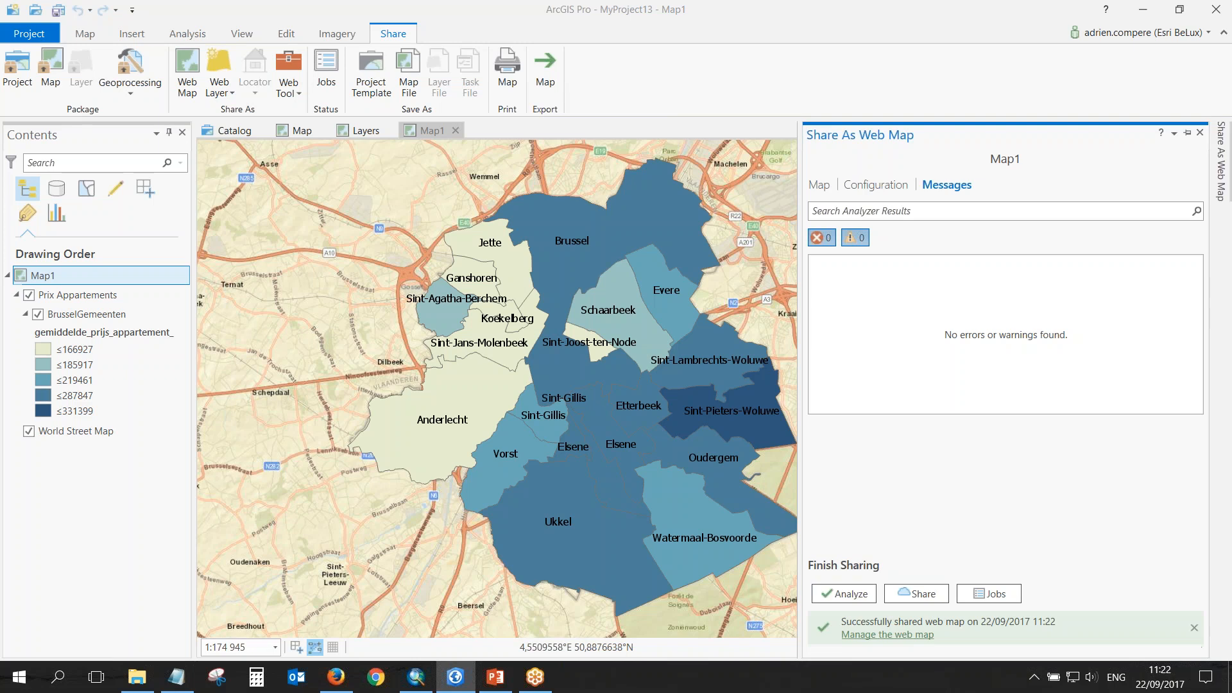
Open the shared web map's item page in the browser and sign in to the ArcGIS account.
click(898, 635)
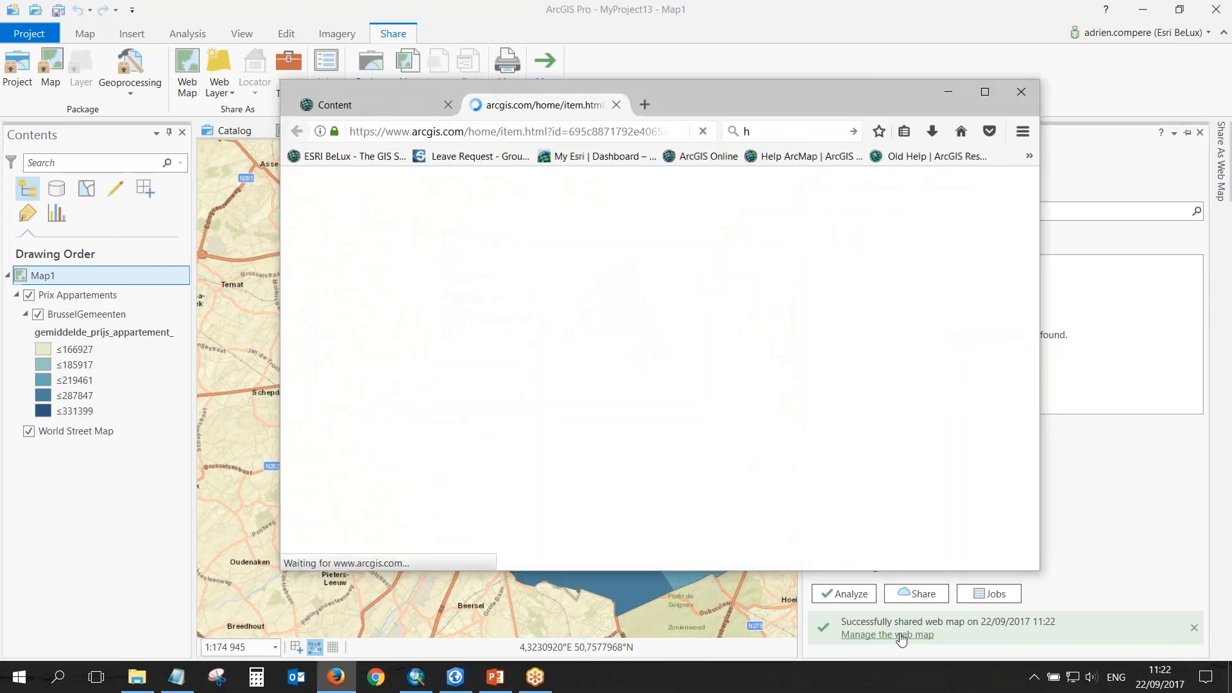
click(985, 93)
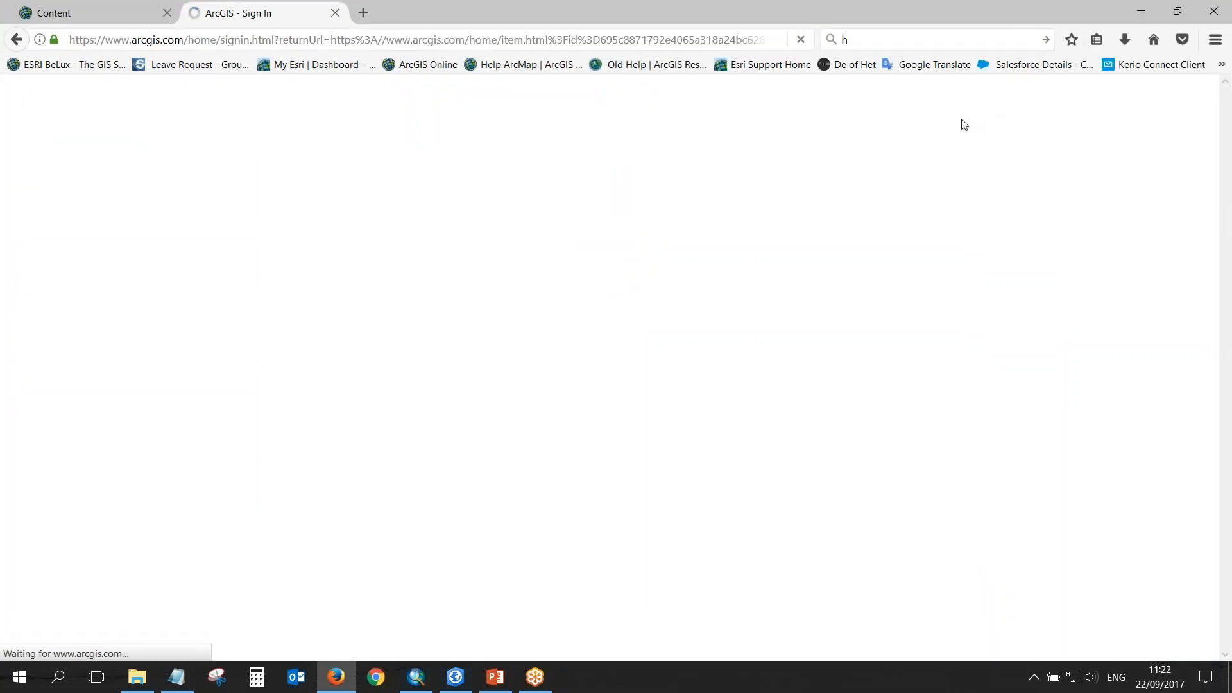
click(807, 329)
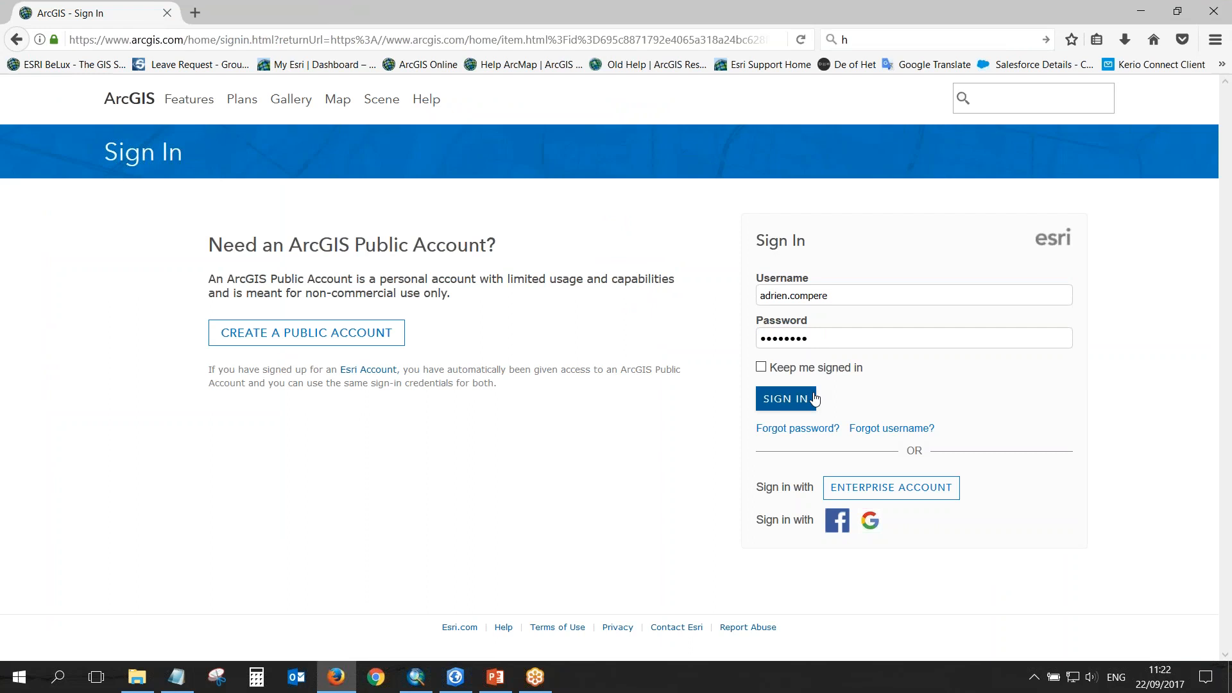
click(792, 400)
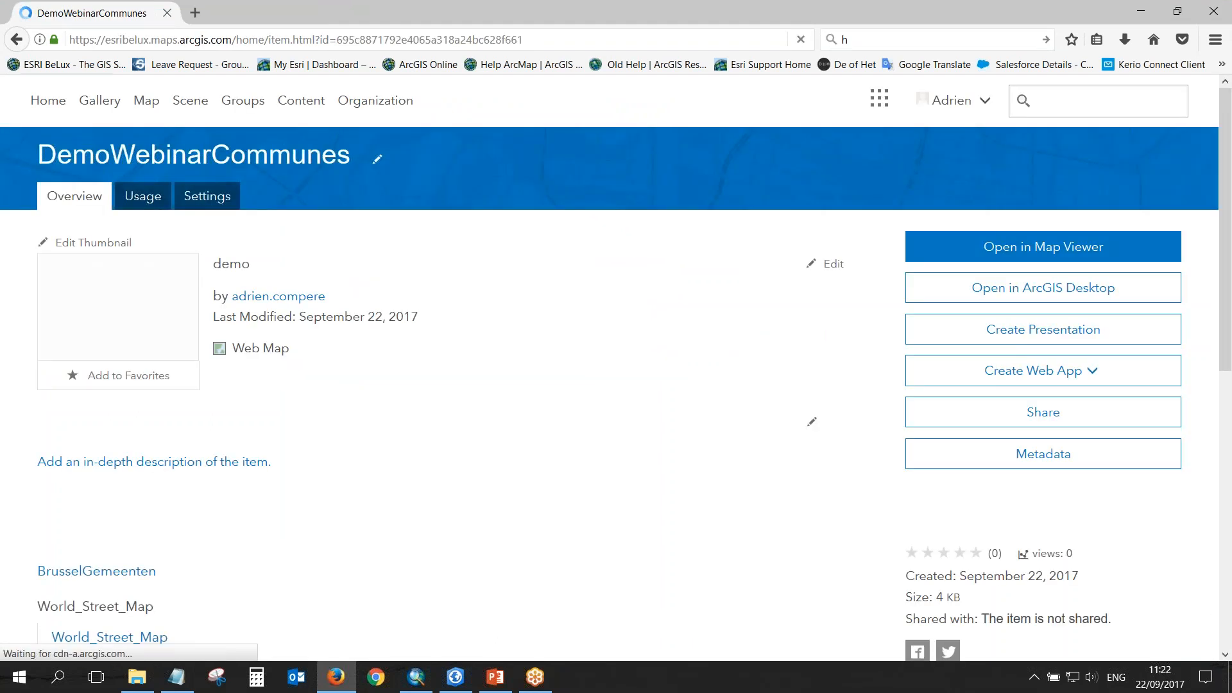
Open DemoWebinarCommunes in Map Viewer and examine the labelled BrusselGemeenten layer up close.
click(983, 250)
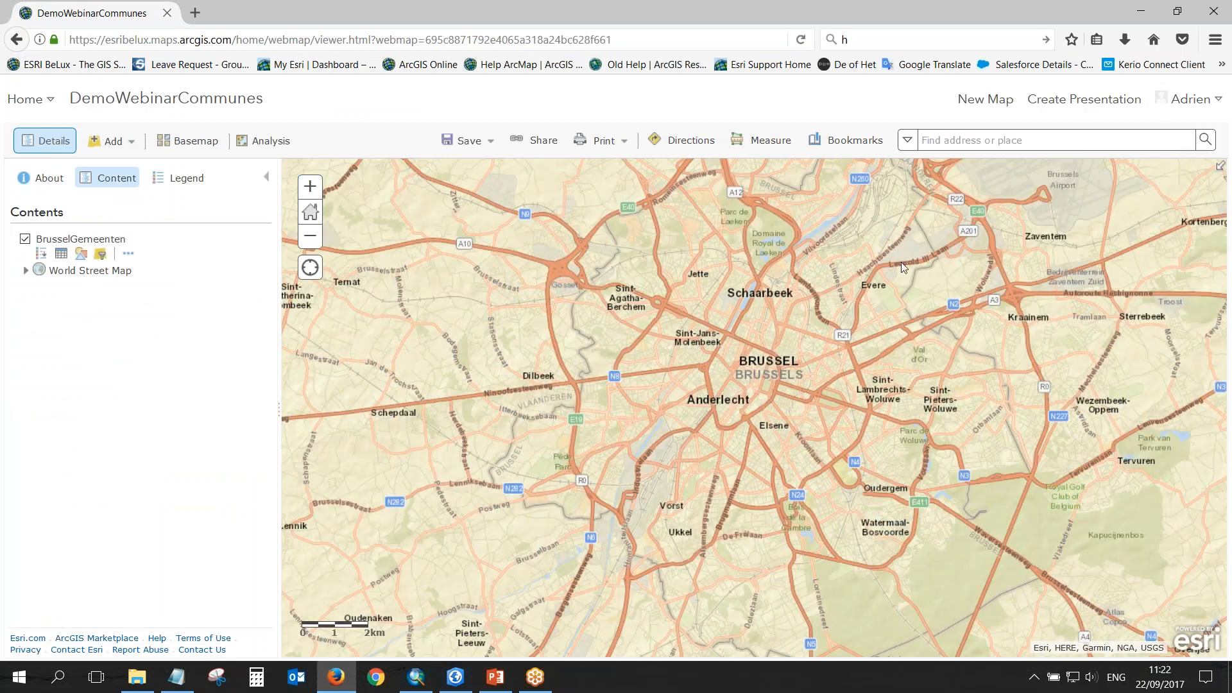
scroll(888, 415, up, 1)
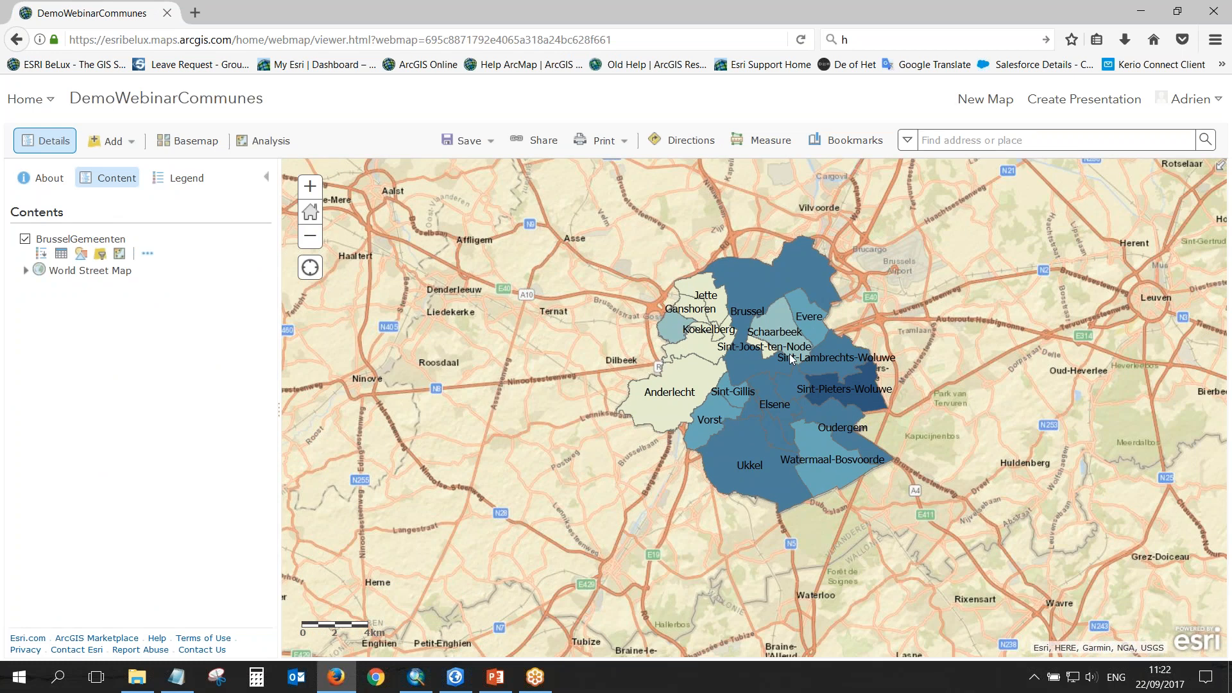
scroll(792, 384, up, 2)
mouse_move(757, 356)
mouse_down()
mouse_move(767, 414)
mouse_move(751, 395)
mouse_up()
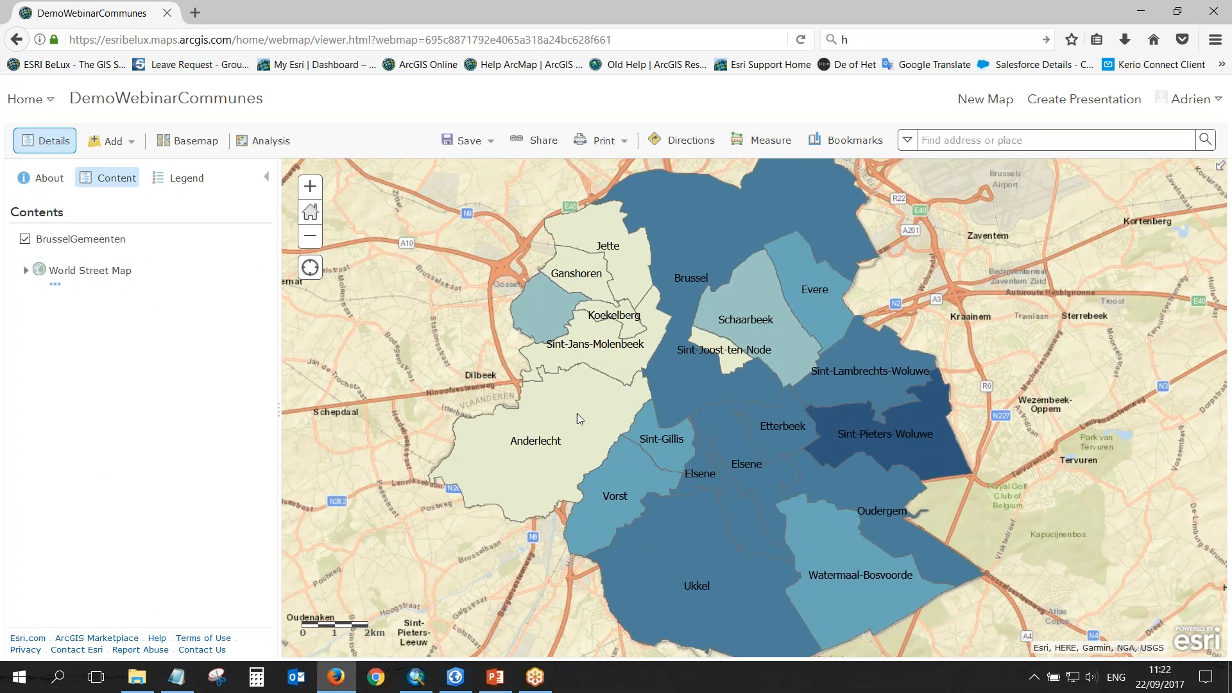
Switch back to ArcGIS Pro, close the Share As Web Map pane and activate the Layers map.
click(1142, 11)
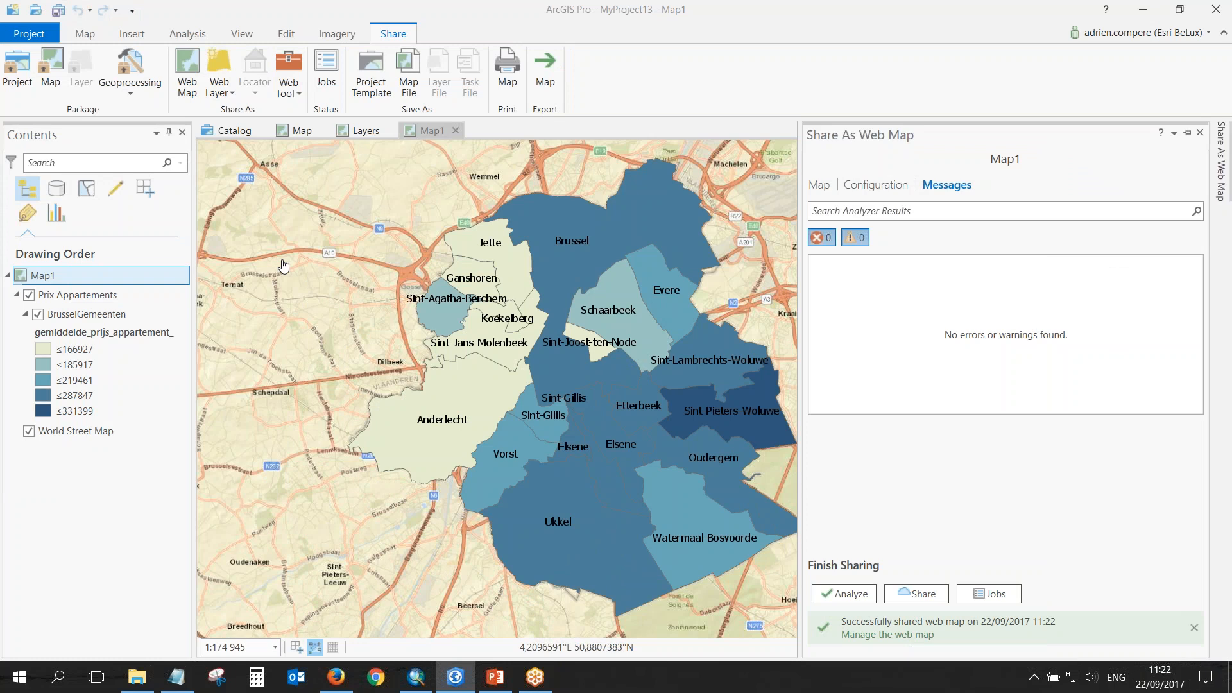
click(1199, 133)
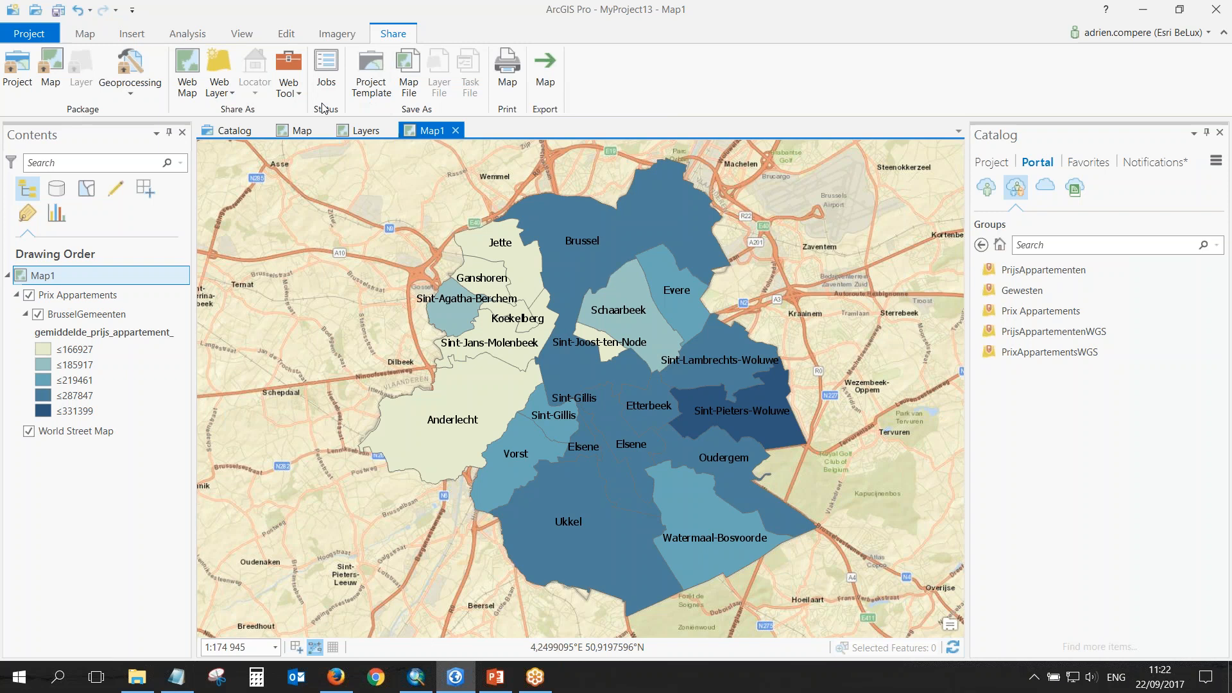
click(350, 134)
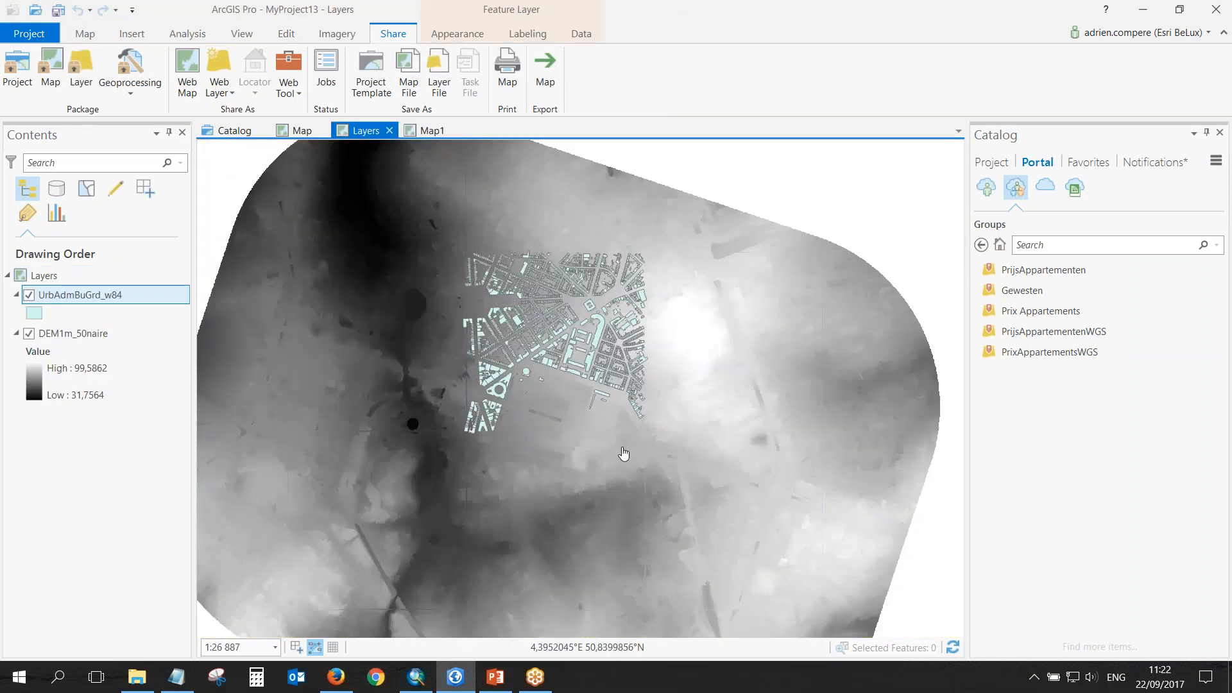
scroll(643, 383, up, 2)
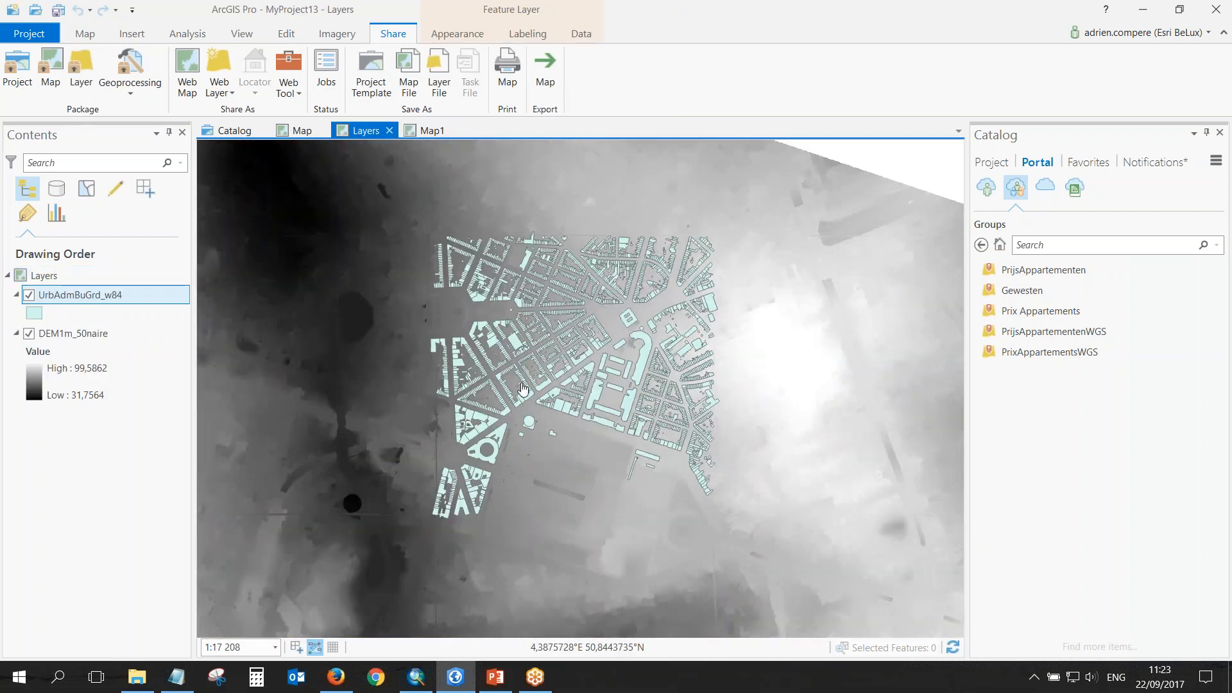
click(94, 38)
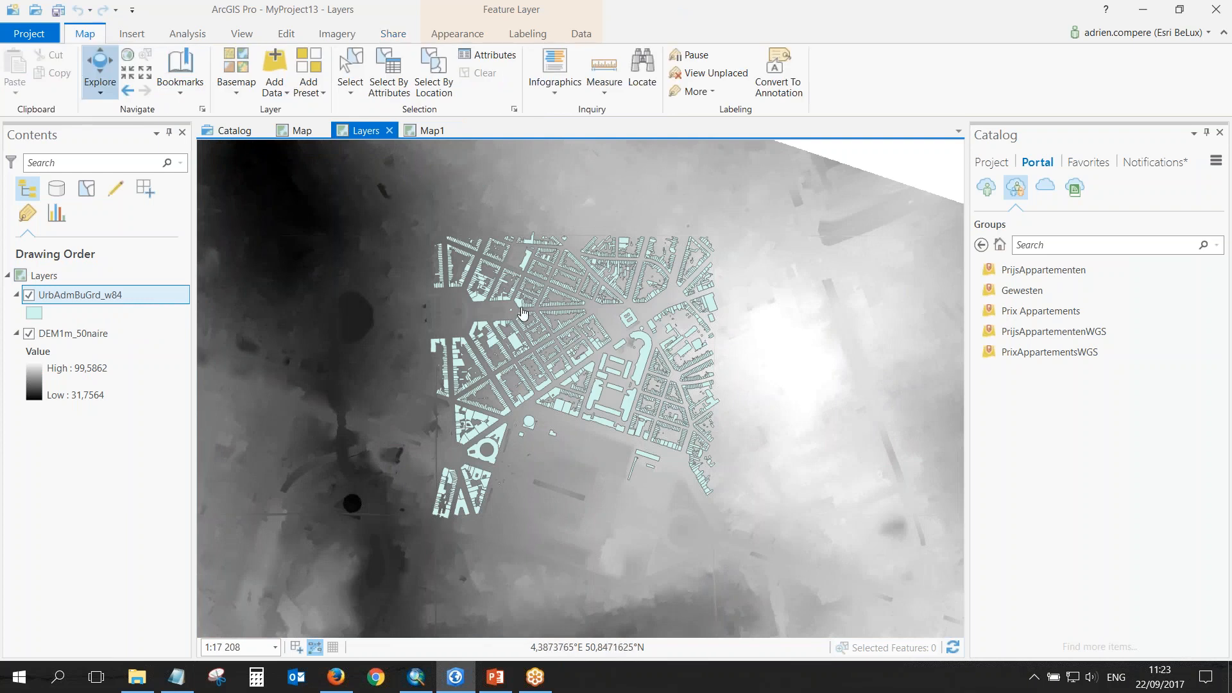
drag(521, 310, 513, 306)
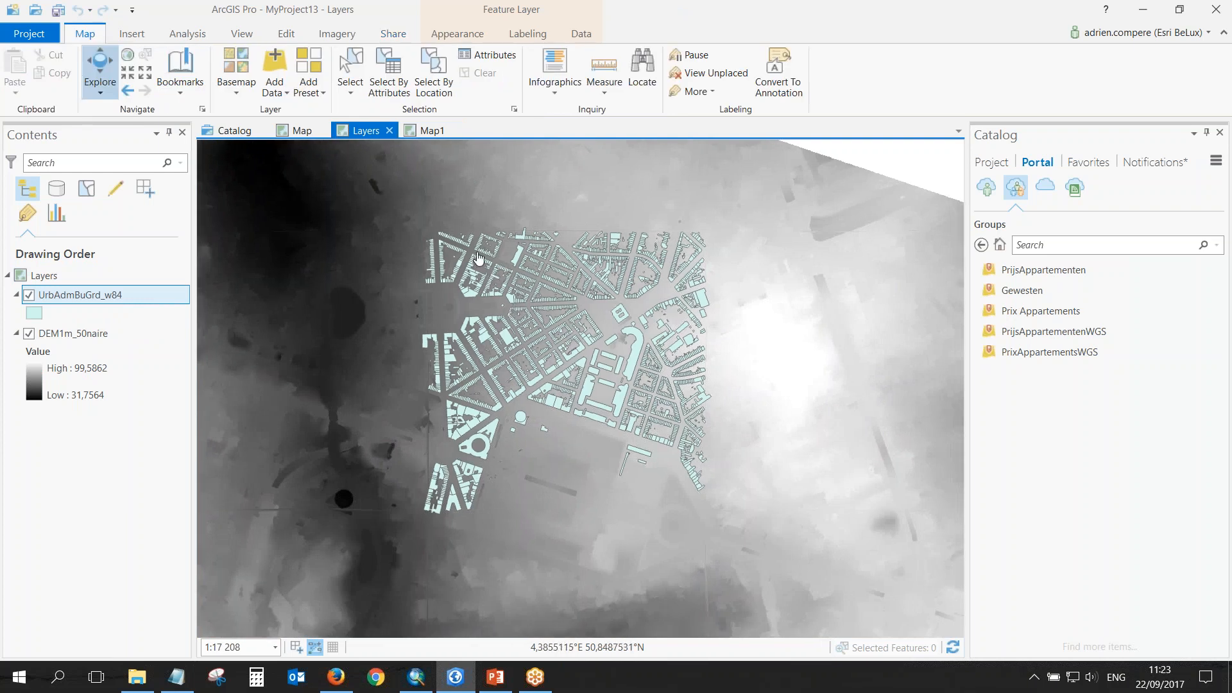
click(133, 36)
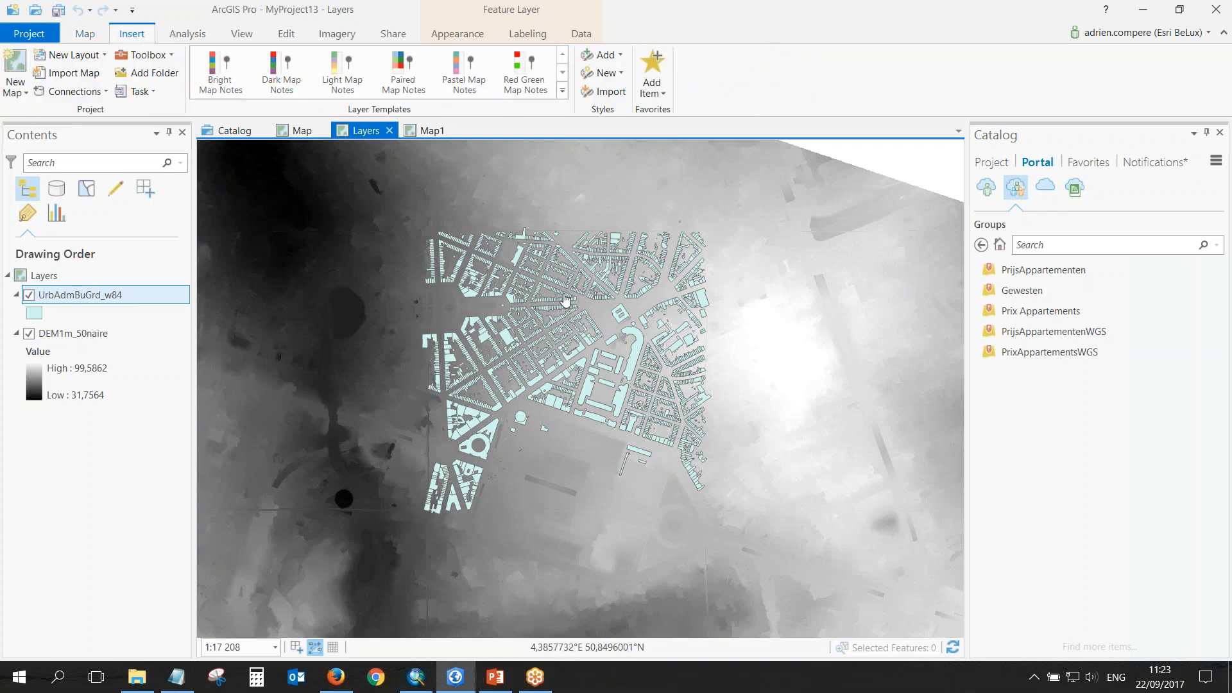
drag(574, 318, 548, 294)
Remove the DEM1m_50naire raster layer from the Layers map, leaving only the UrbAdmBuGrd_w84 buildings.
click(100, 337)
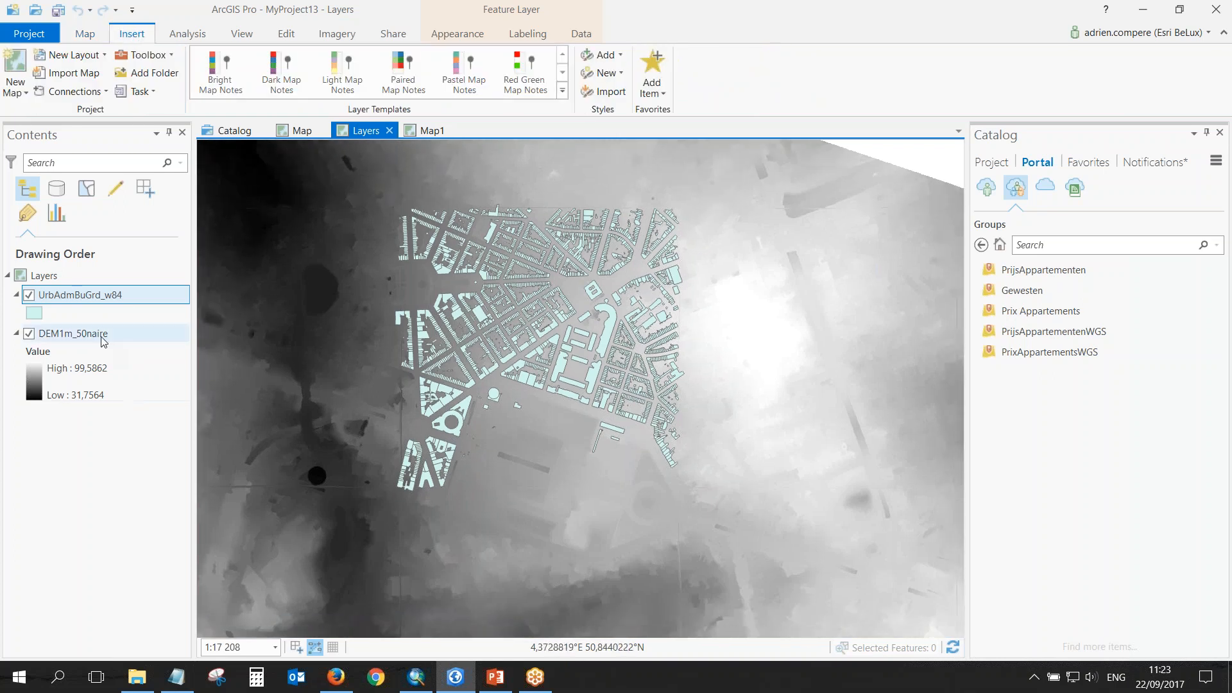
right_click(99, 335)
click(505, 394)
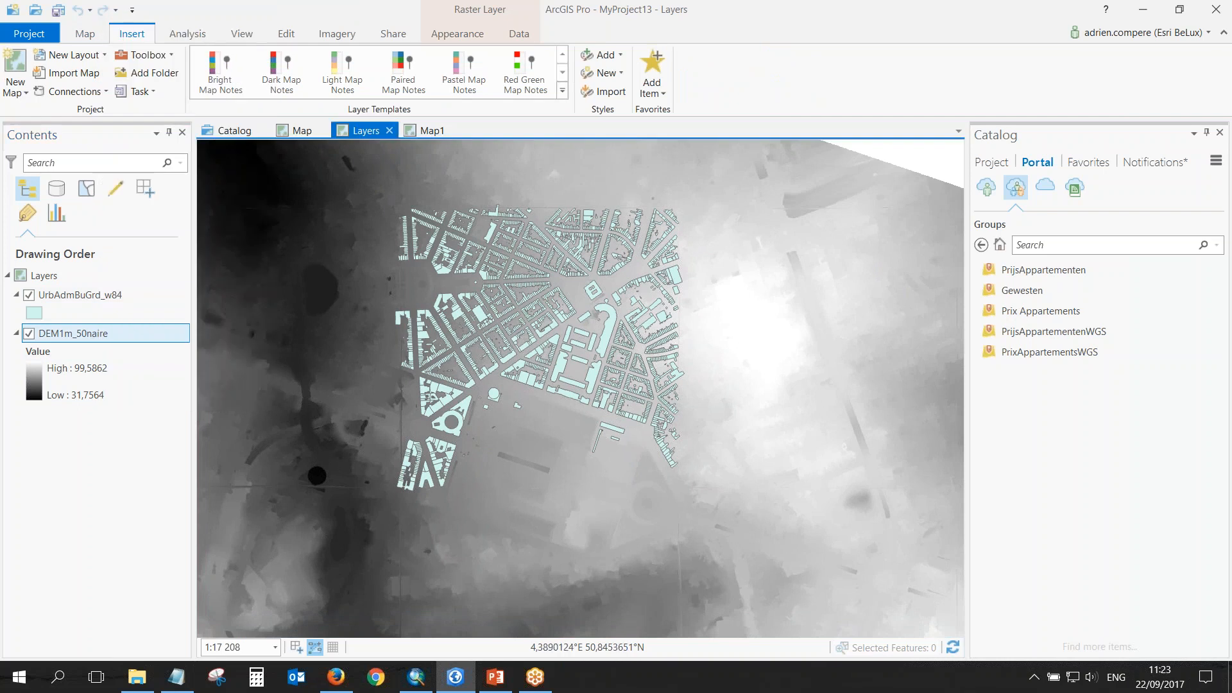
drag(514, 360, 516, 383)
right_click(109, 331)
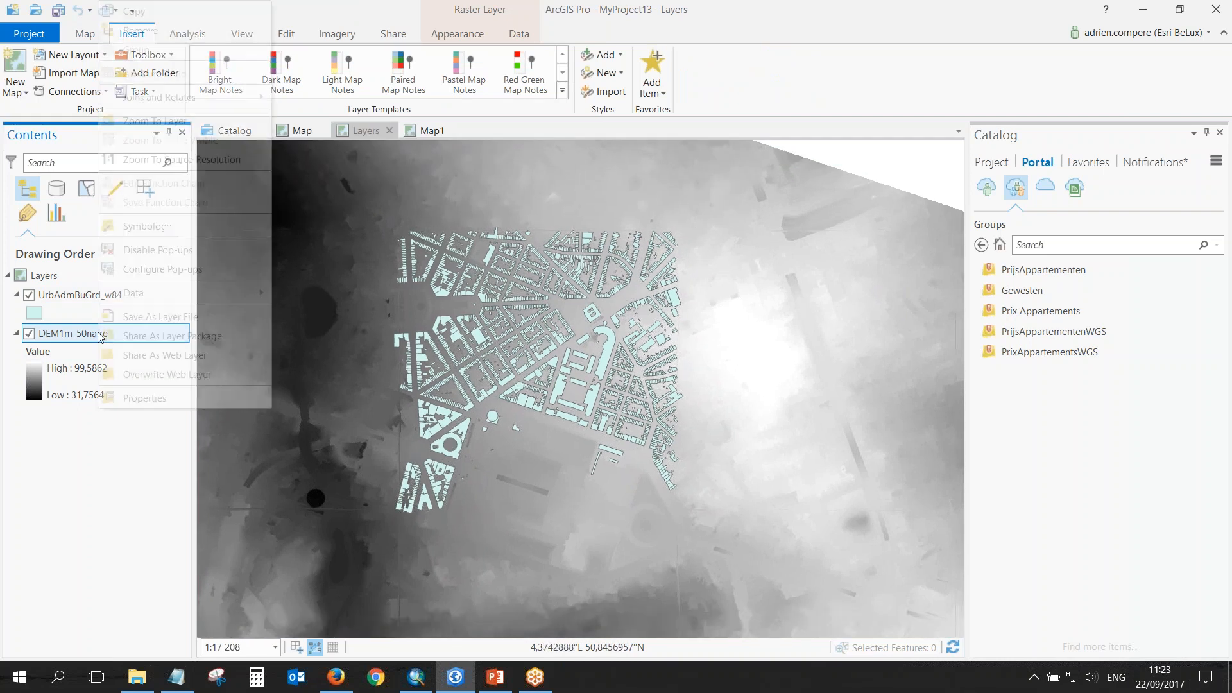
click(143, 30)
scroll(521, 364, up, 2)
scroll(521, 365, up, 2)
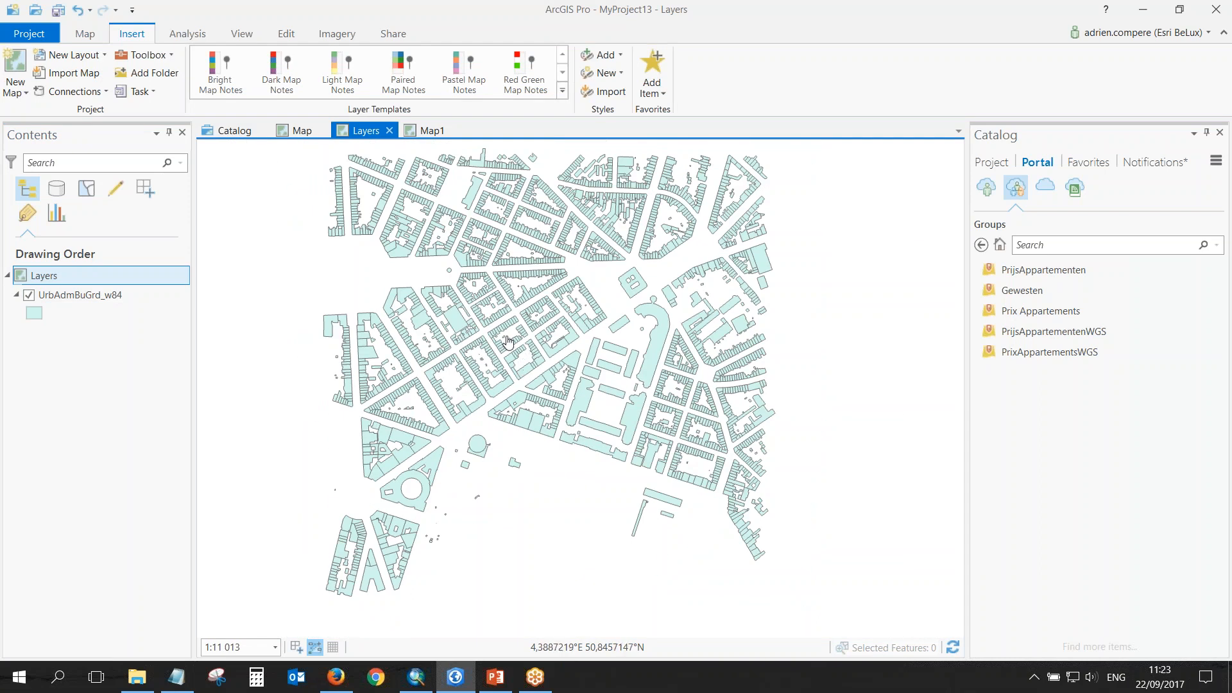
Add the World Street Map basemap beneath the UrbAdmBuGrd_w84 buildings in the Layers map.
click(243, 36)
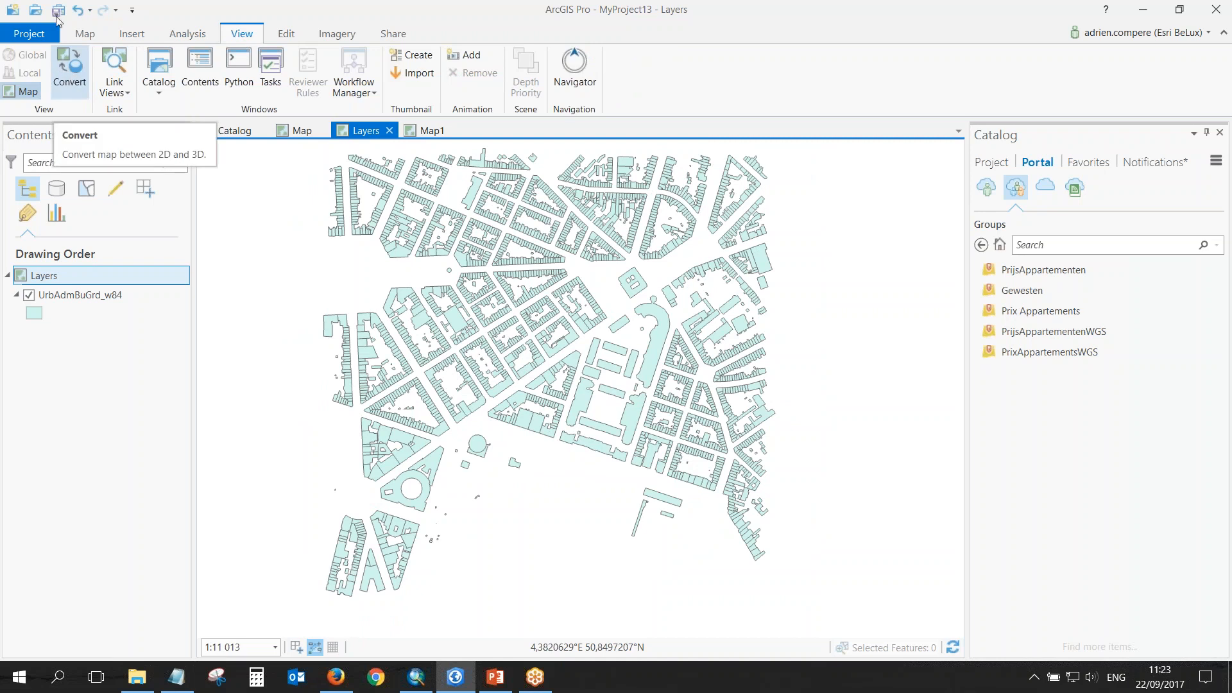
click(141, 36)
drag(476, 308, 470, 335)
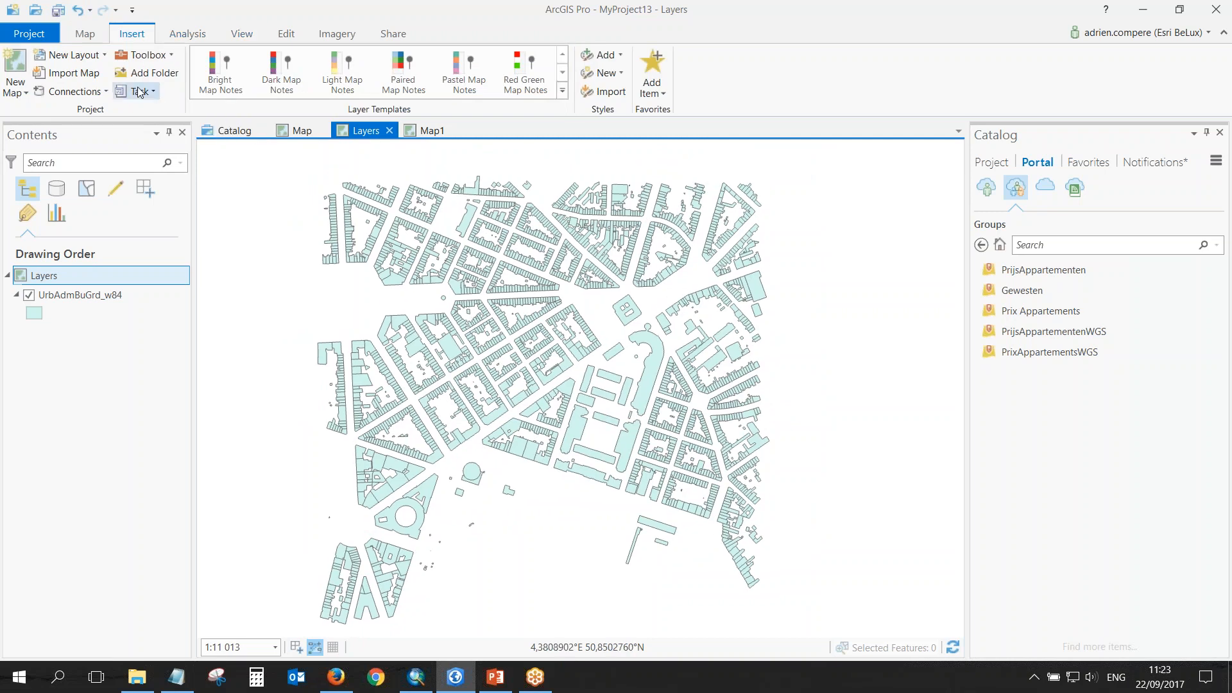
click(90, 40)
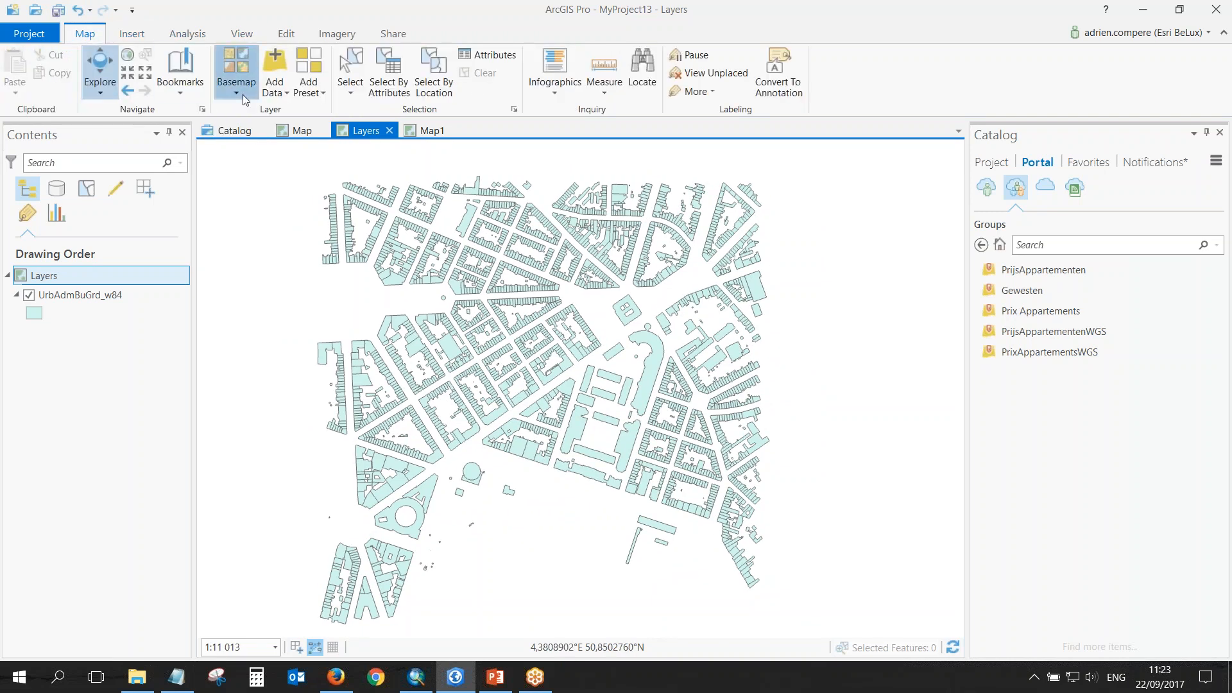
click(236, 76)
click(471, 156)
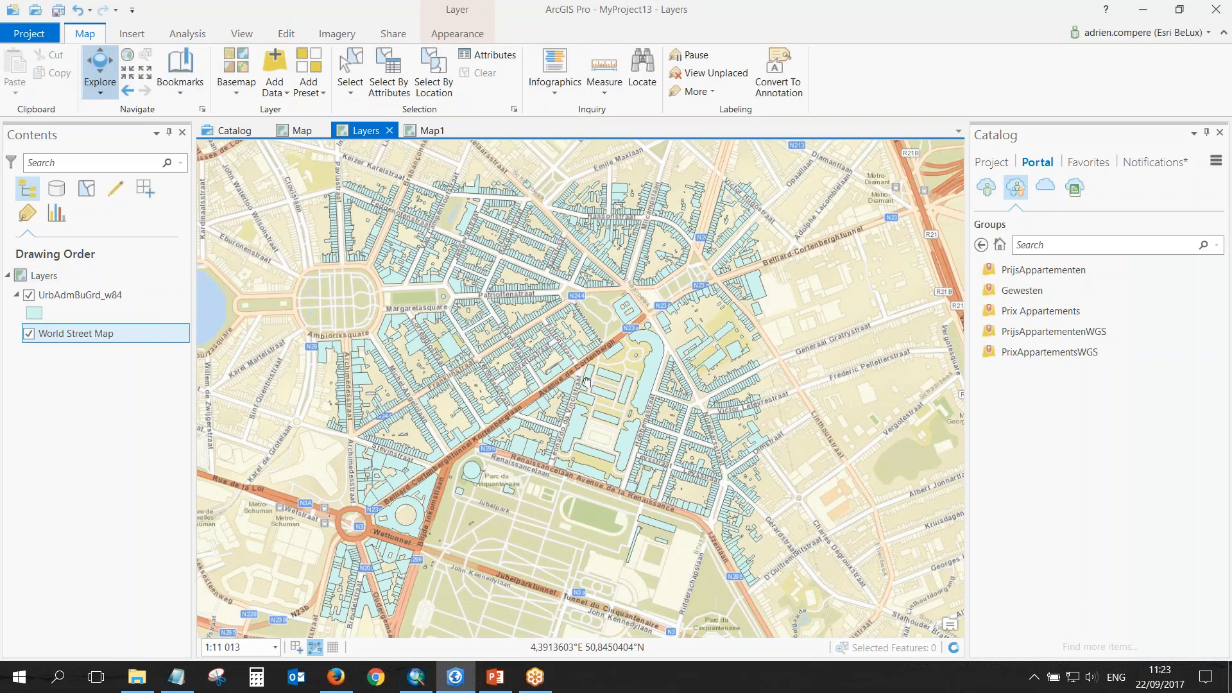
Convert the Layers map with its buildings and basemap into a global 3D scene.
drag(589, 375, 581, 390)
click(395, 37)
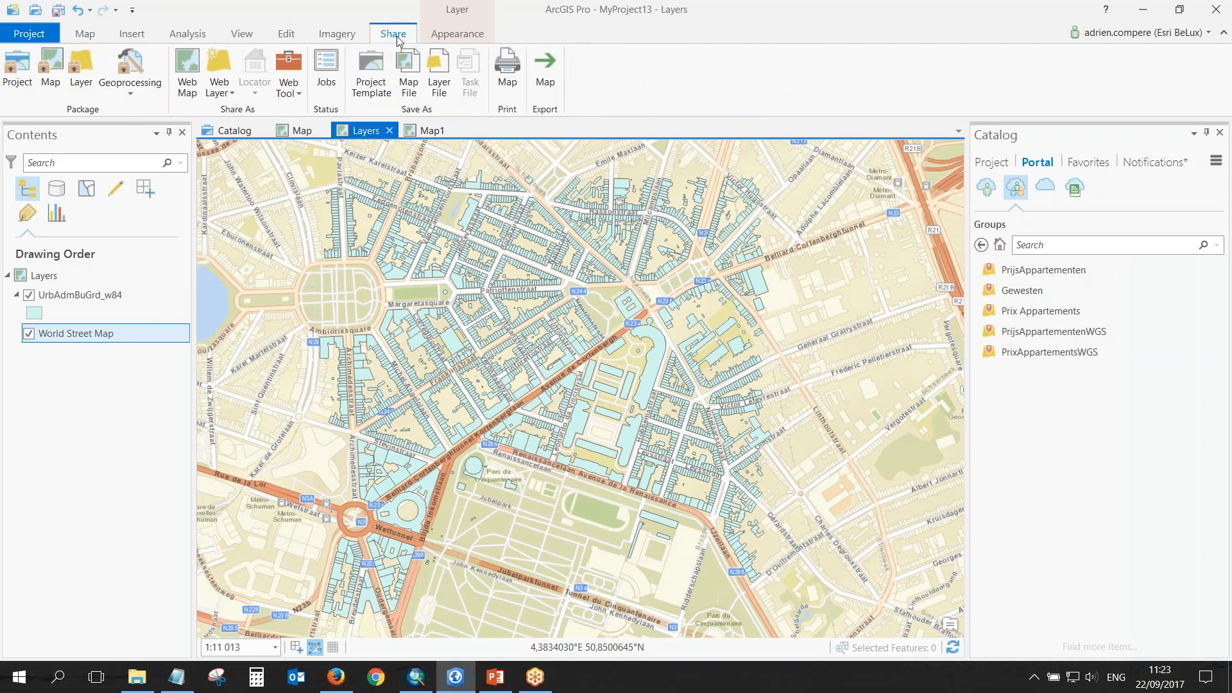
click(242, 37)
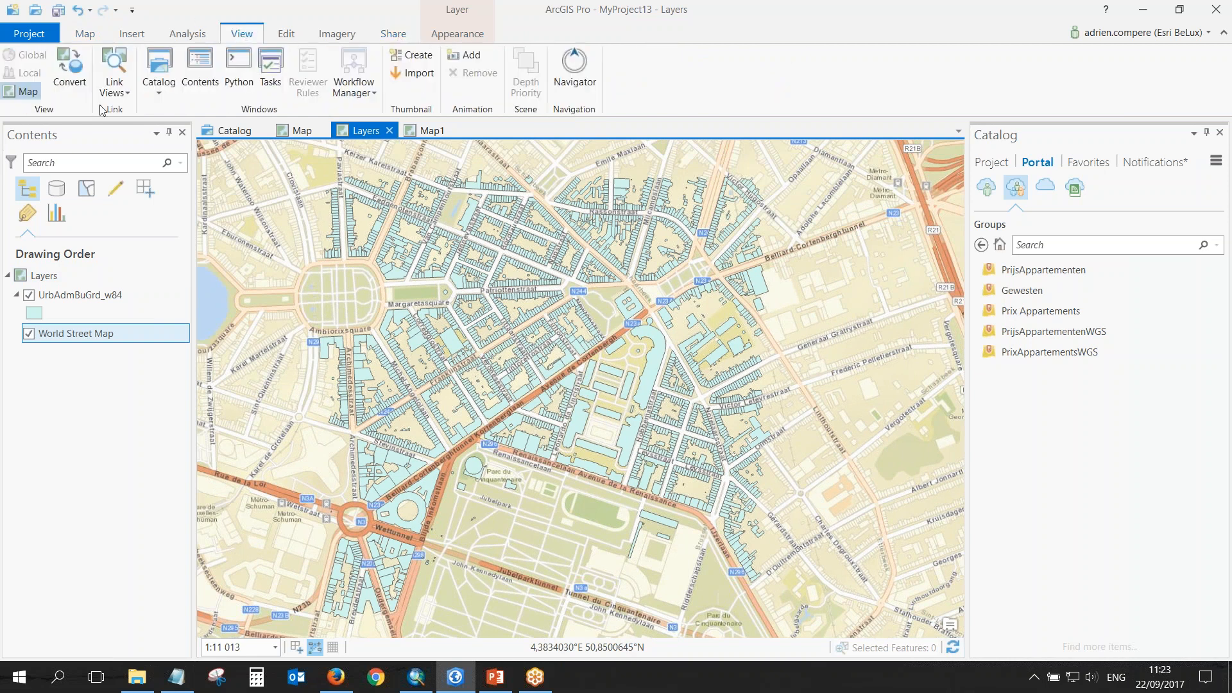
click(69, 71)
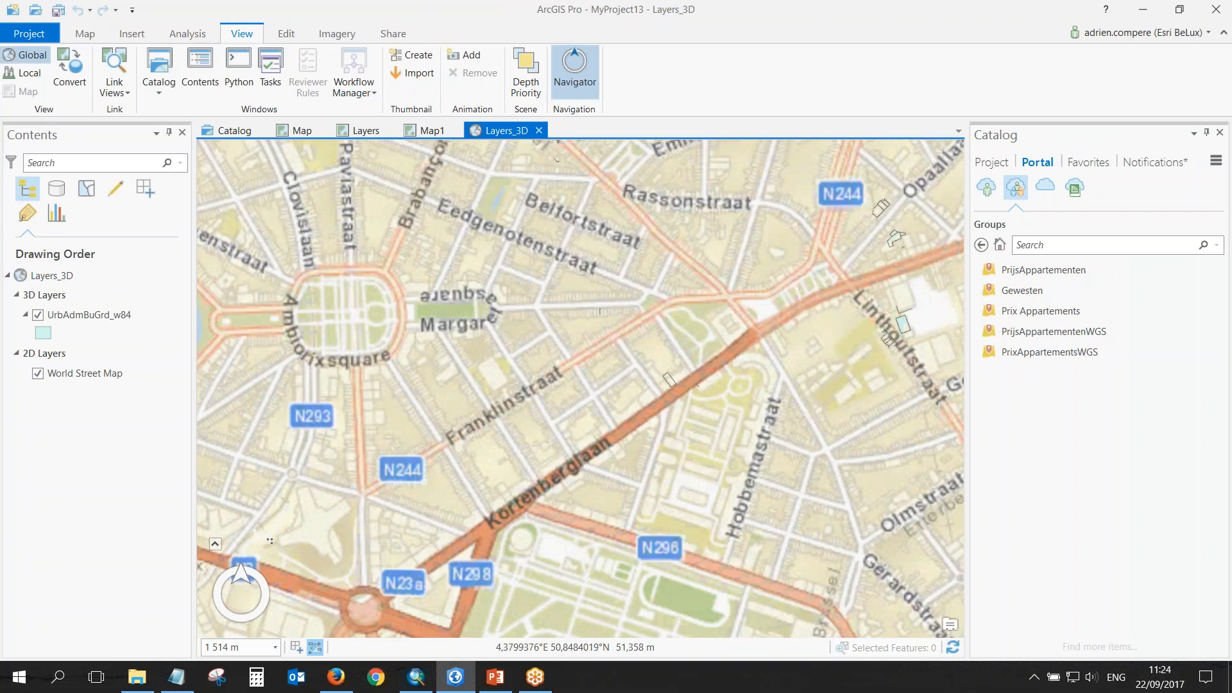
Set the elevation of the UrbAdmBuGrd_w84 layer so that its features are on the ground.
click(76, 324)
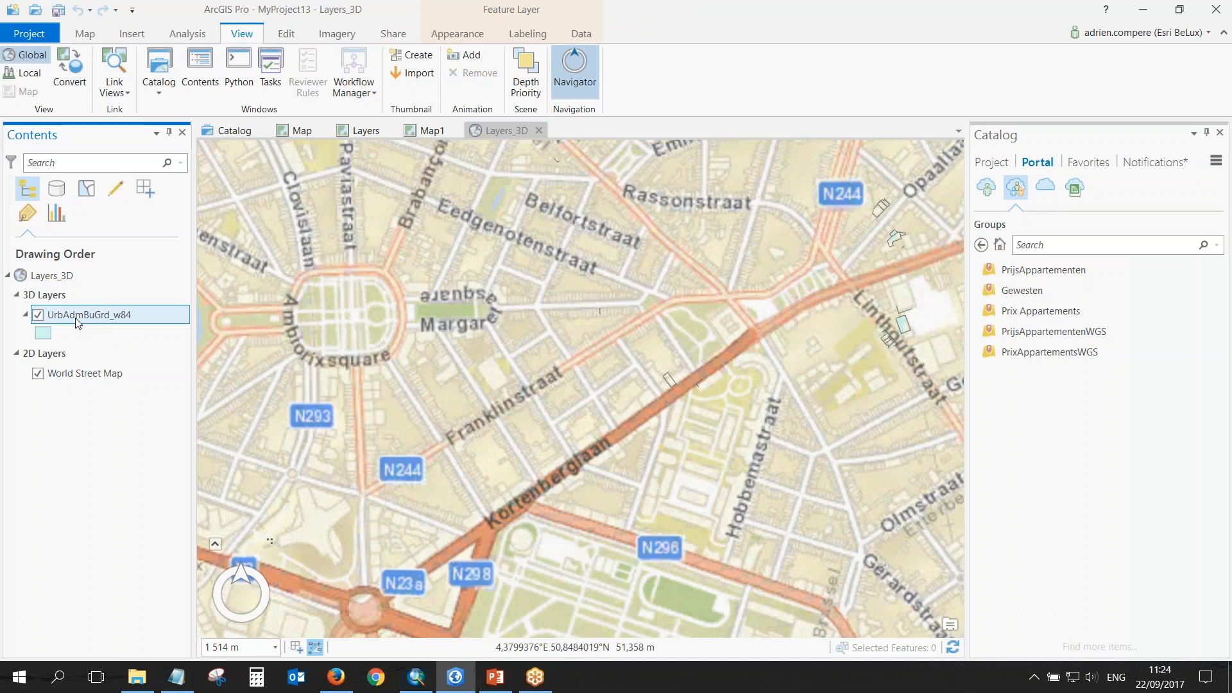
right_click(77, 323)
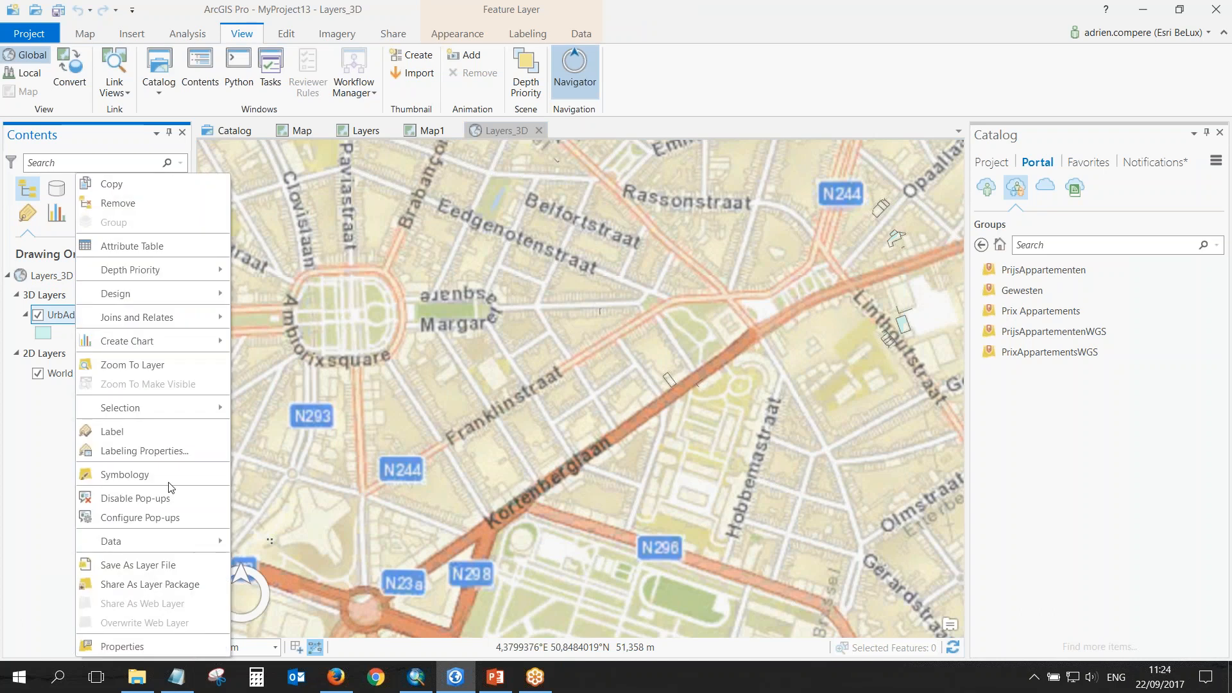
click(166, 642)
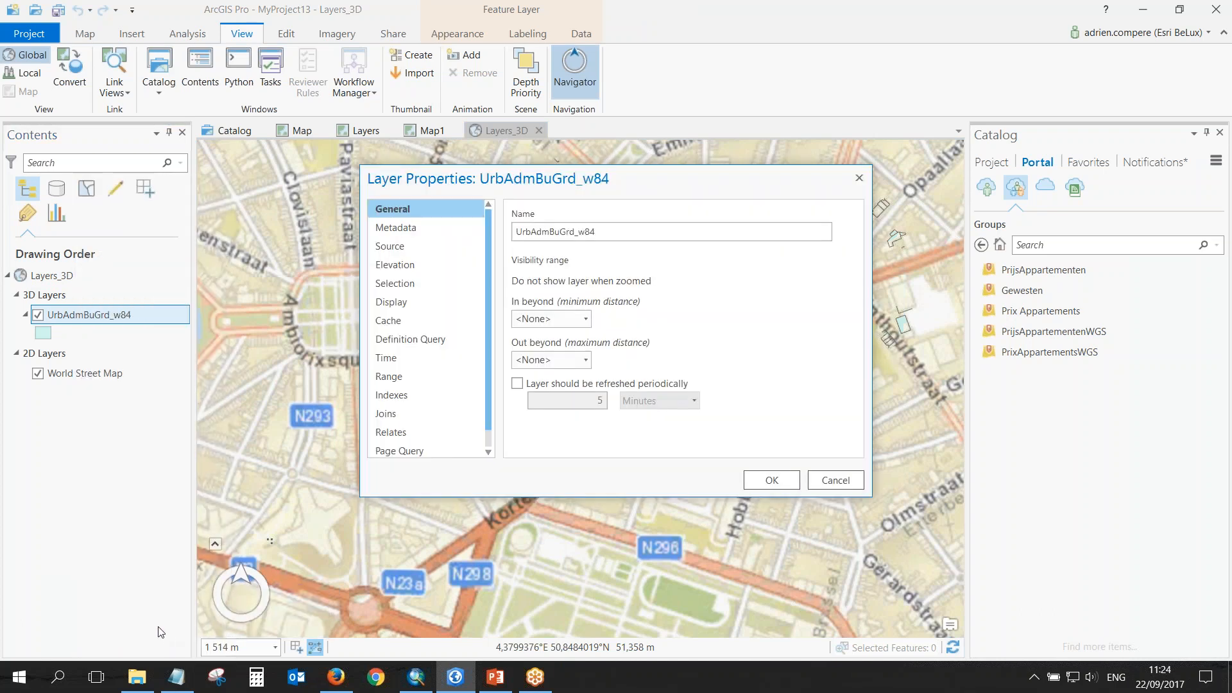
click(458, 263)
click(679, 221)
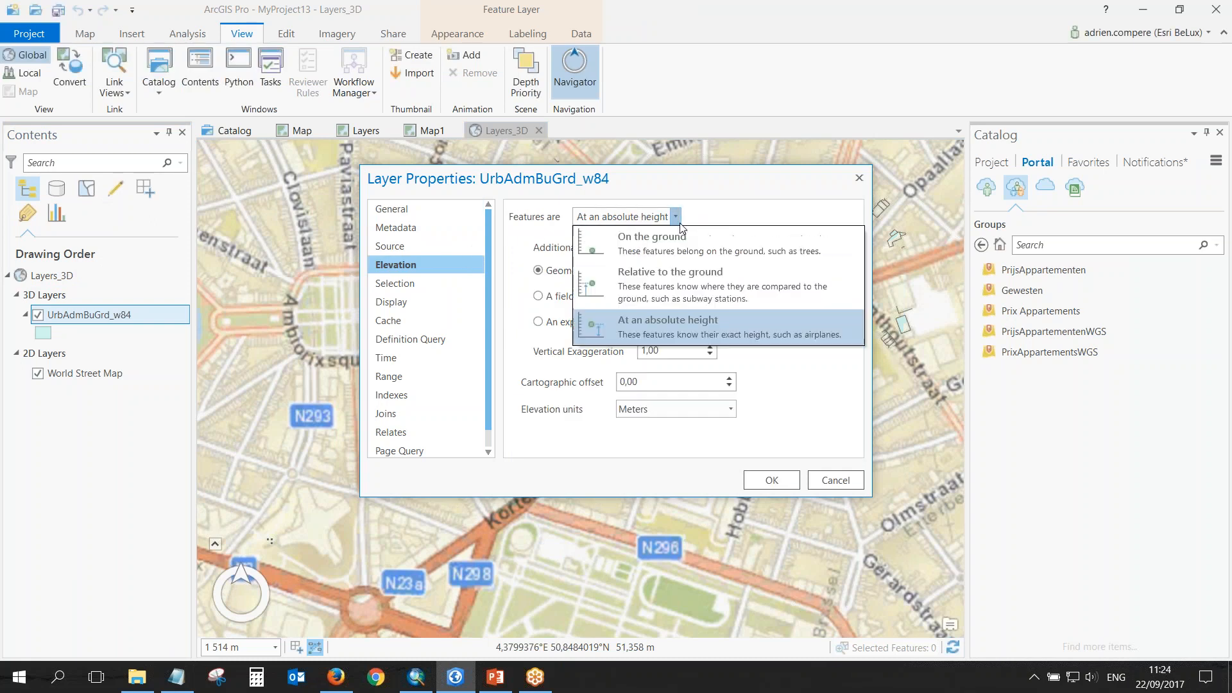
click(657, 256)
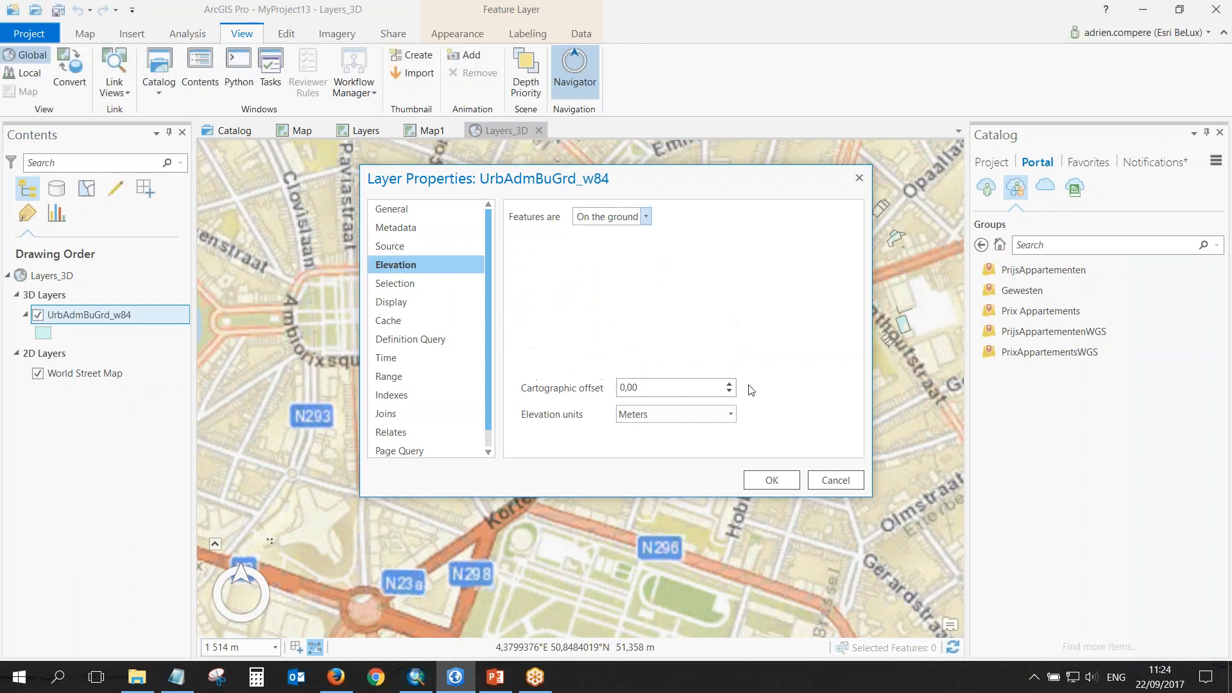
click(770, 481)
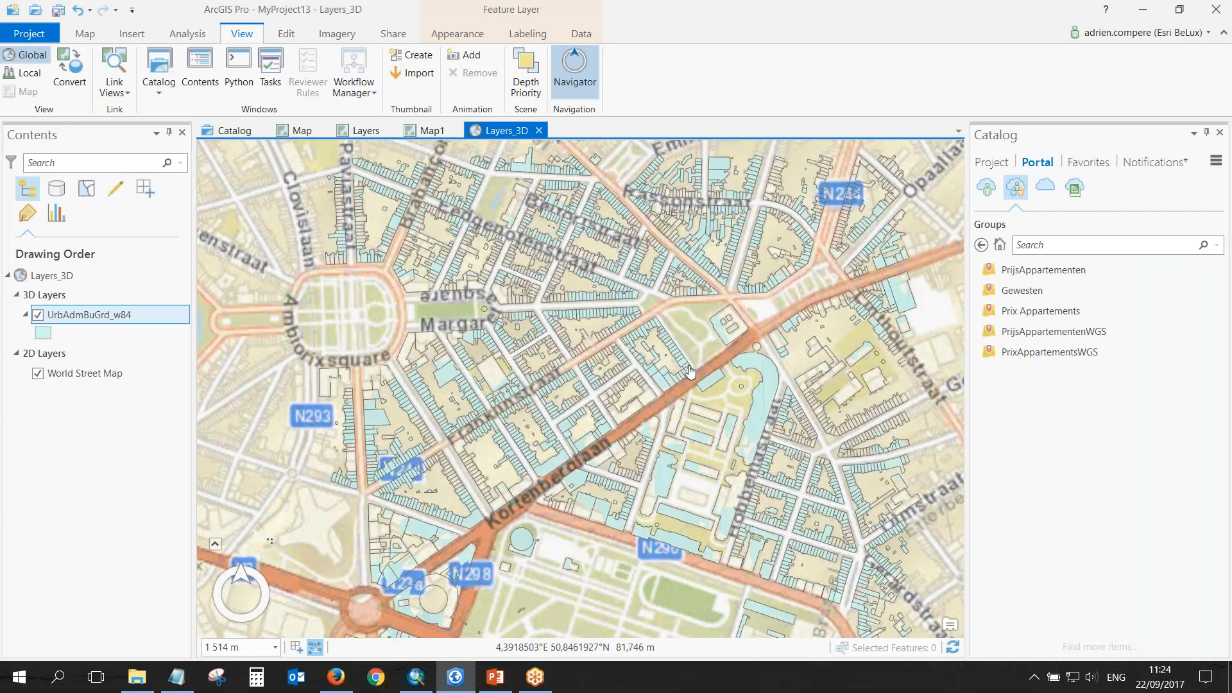
Examine the draped building footprints in the 3D scene, from a regional overview of Belgium down to street level around Ambiorixsquare.
scroll(681, 377, down, 3)
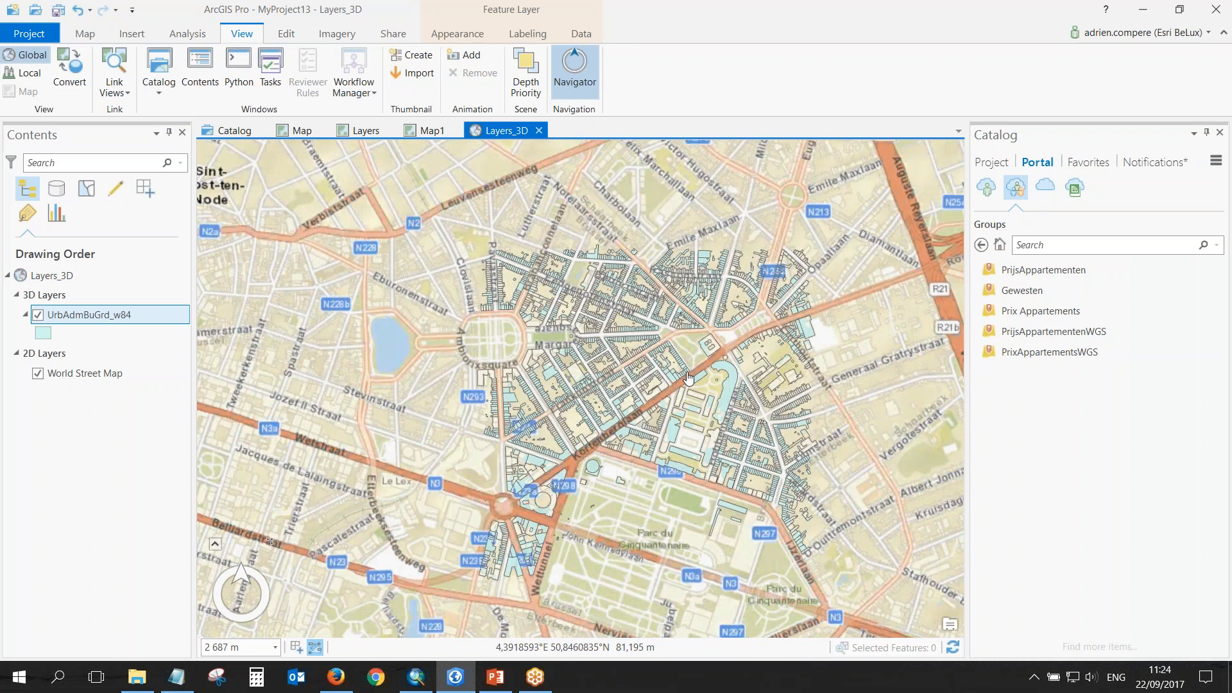
scroll(689, 379, down, 10)
scroll(687, 380, down, 3)
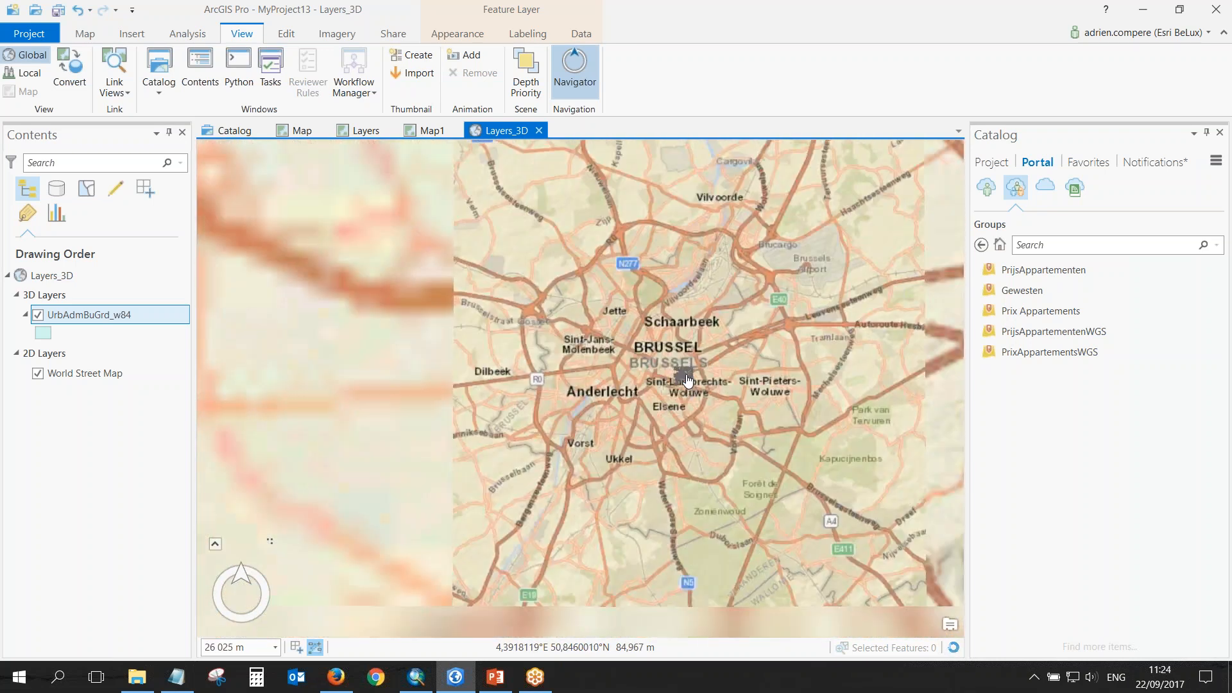
scroll(688, 378, down, 8)
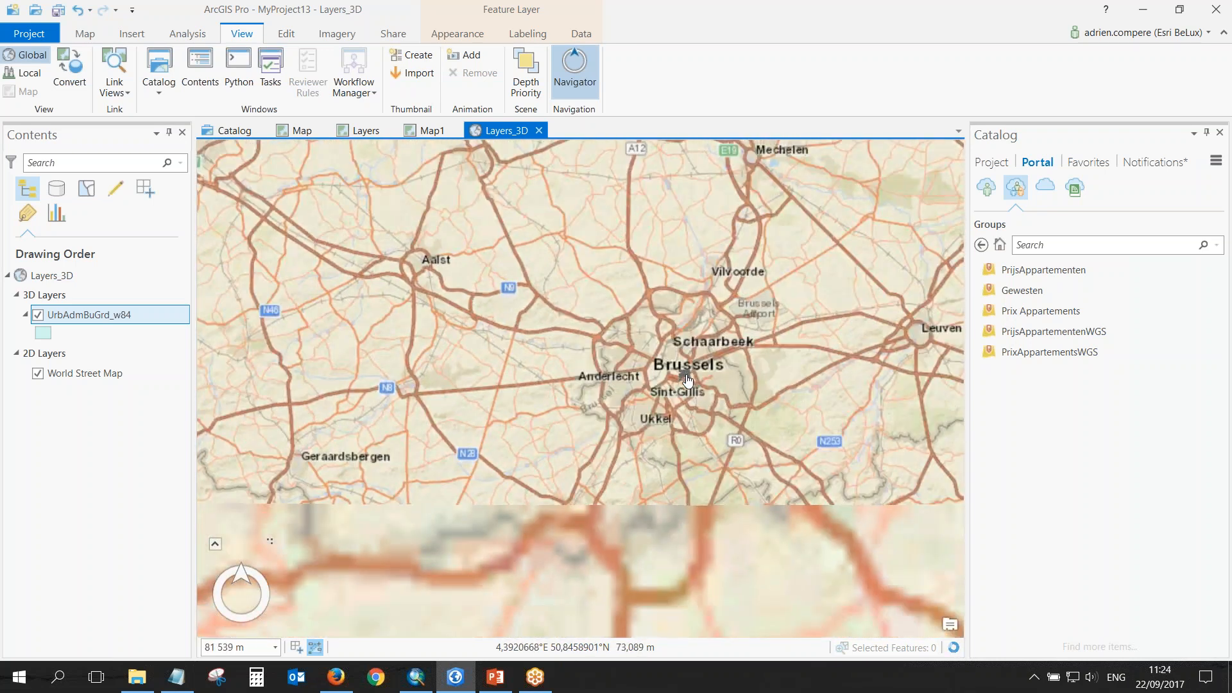
mouse_move(686, 371)
mouse_down()
mouse_move(679, 337)
mouse_move(704, 233)
mouse_move(685, 154)
mouse_move(741, 161)
mouse_move(688, 168)
mouse_move(669, 301)
mouse_move(687, 378)
mouse_up()
scroll(687, 380, up, 6)
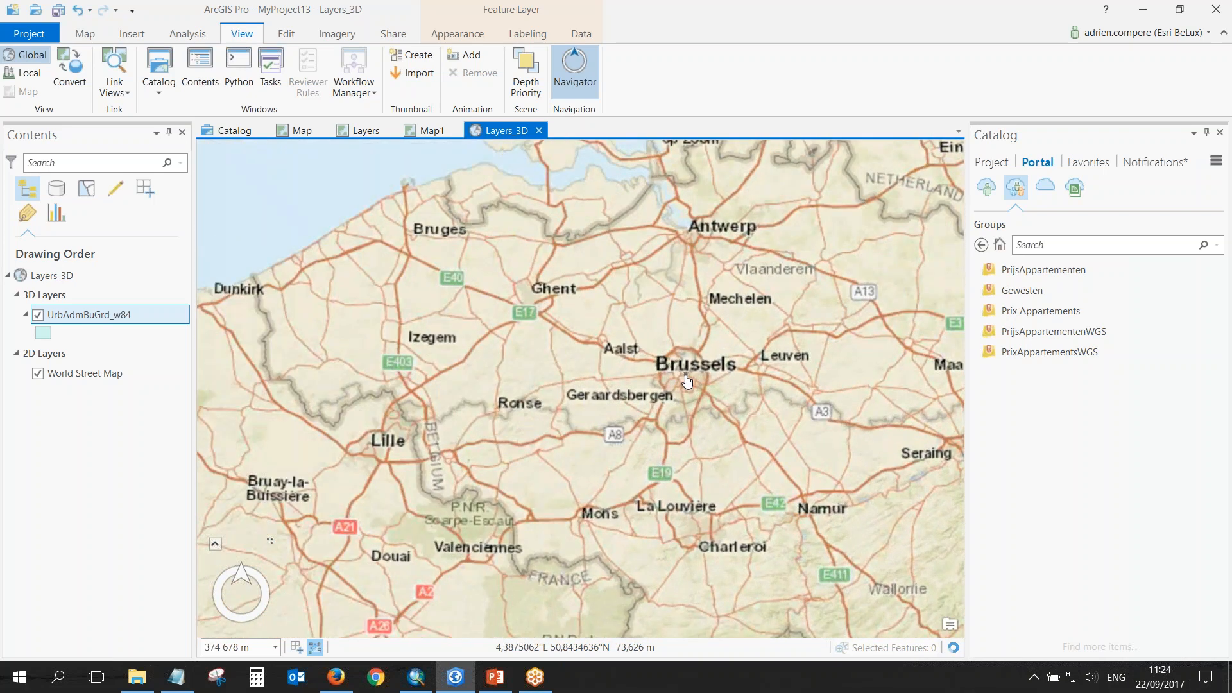
scroll(696, 382, up, 5)
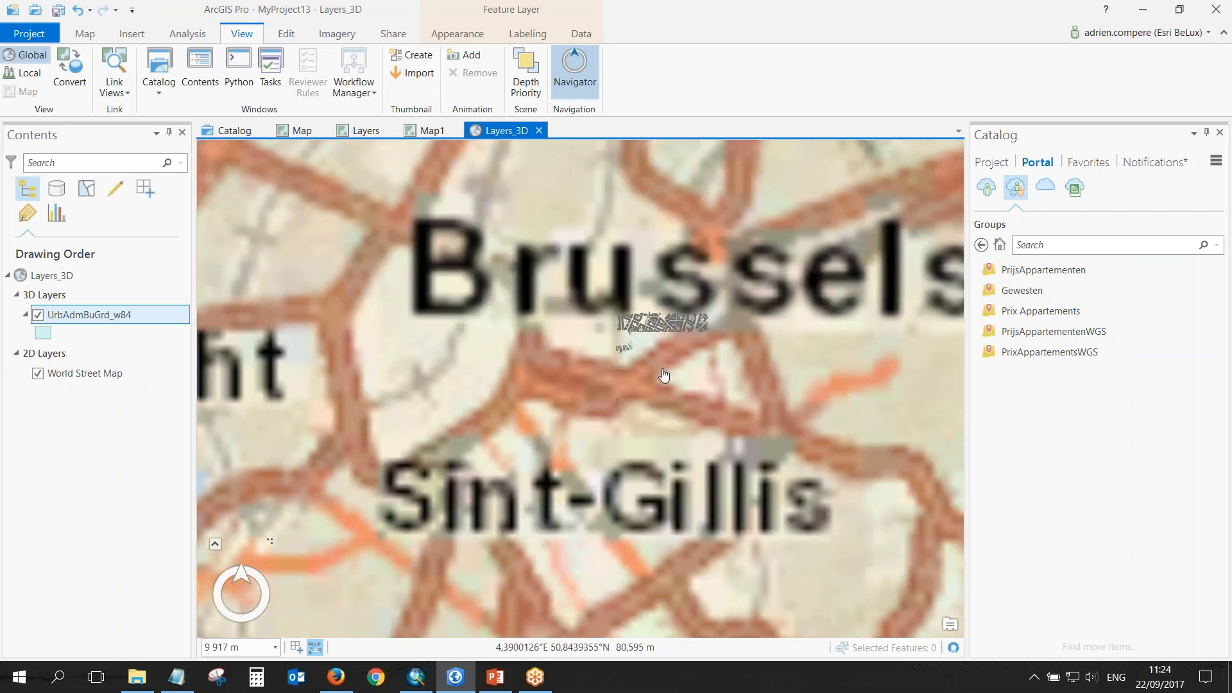
scroll(694, 371, up, 3)
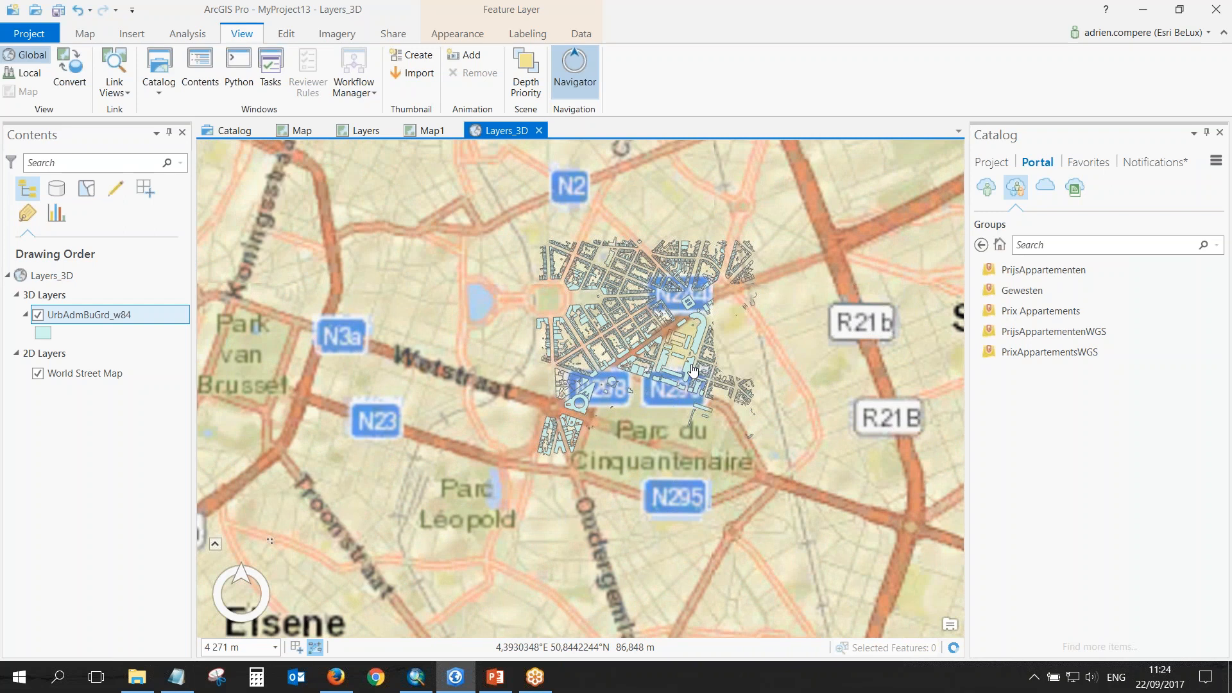
scroll(693, 371, up, 3)
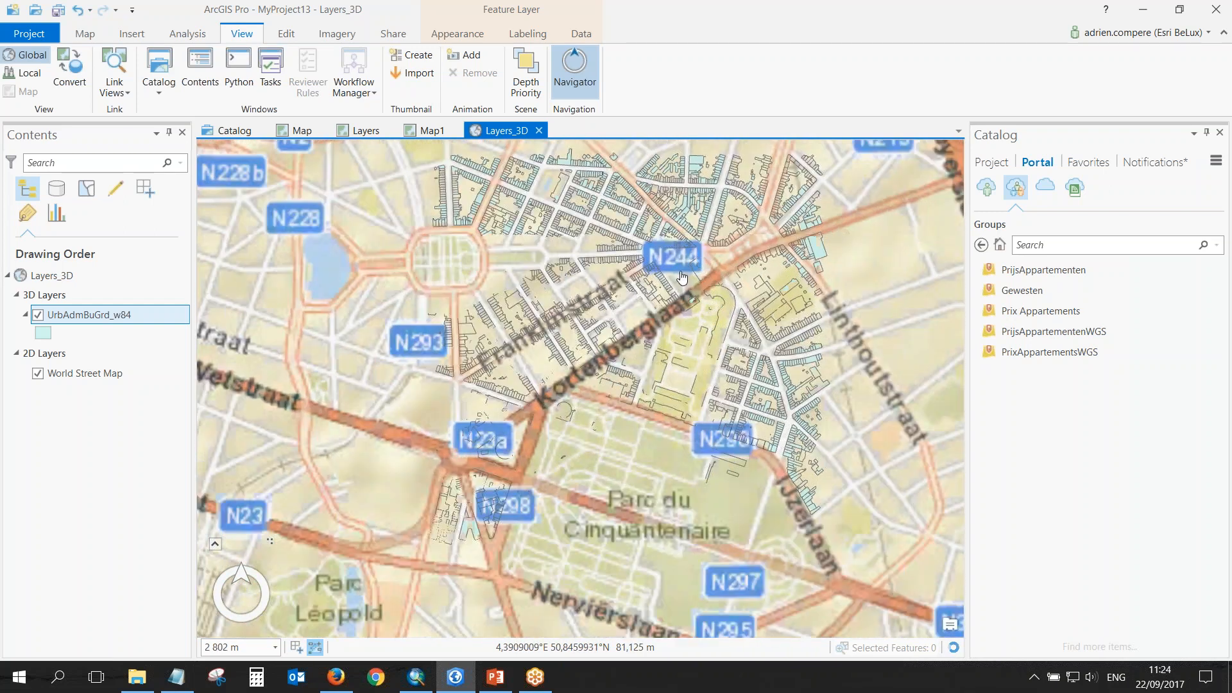
drag(720, 315, 684, 283)
scroll(683, 284, up, 4)
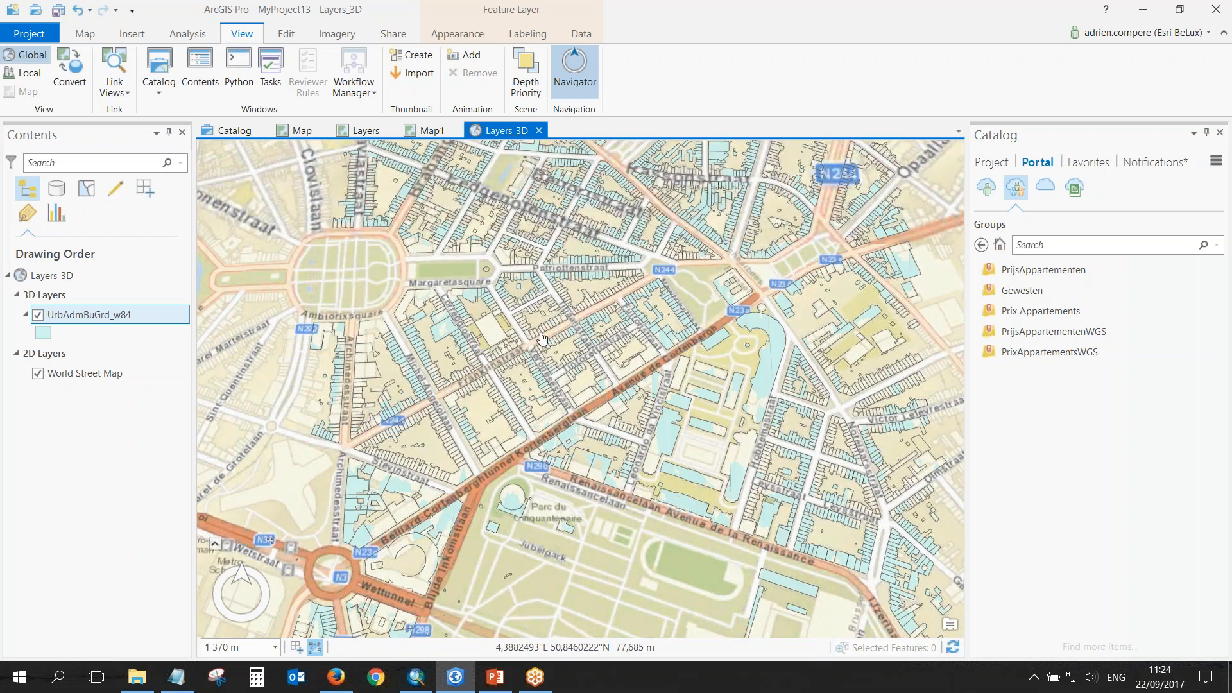
drag(632, 297, 616, 339)
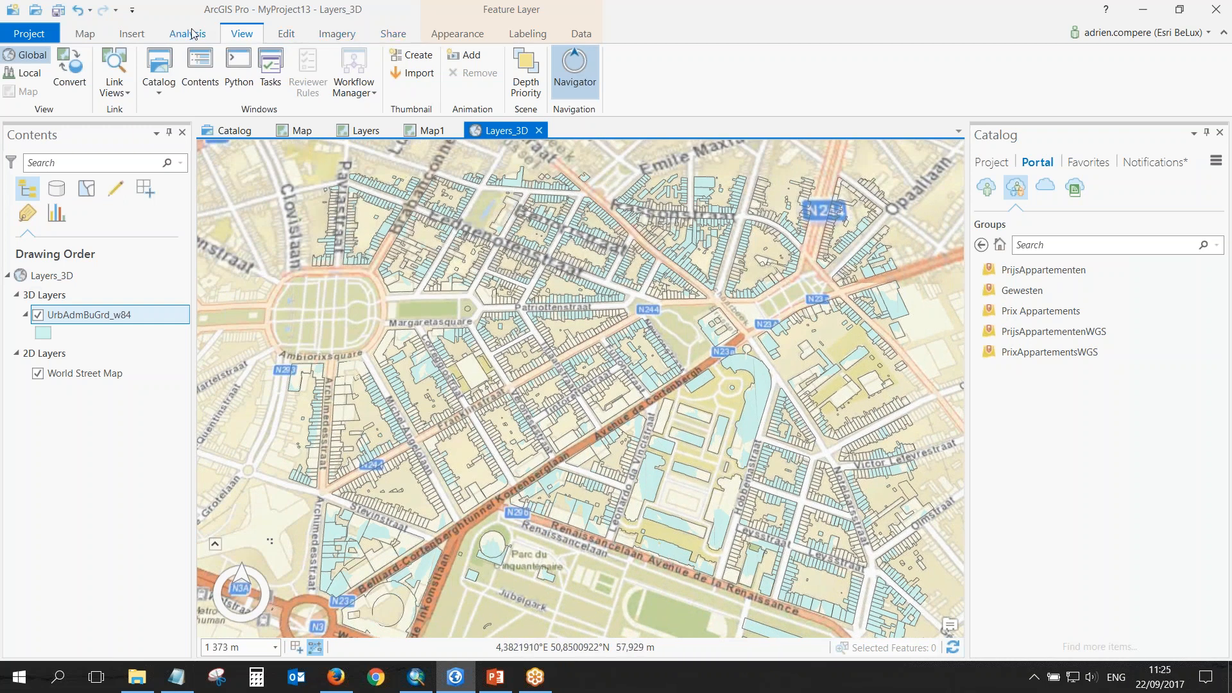
Extrude the UrbAdmBuGrd_w84 buildings with the Max Height type, using the HeightModel field in meters.
click(451, 35)
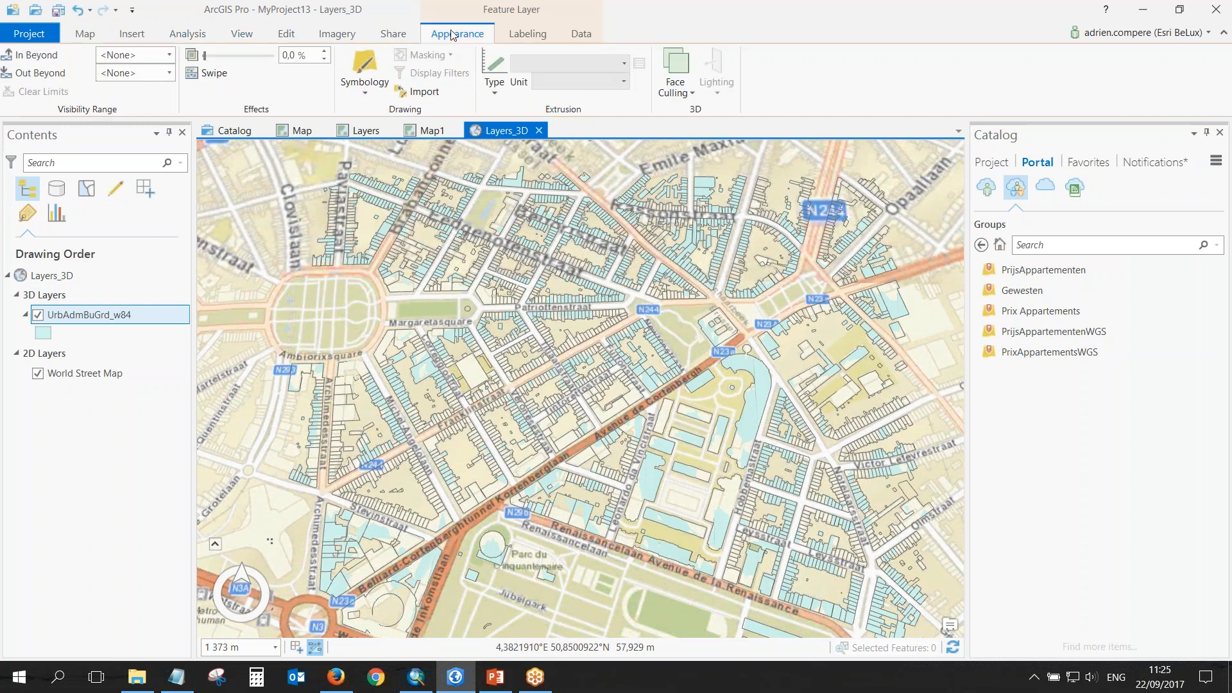
click(495, 94)
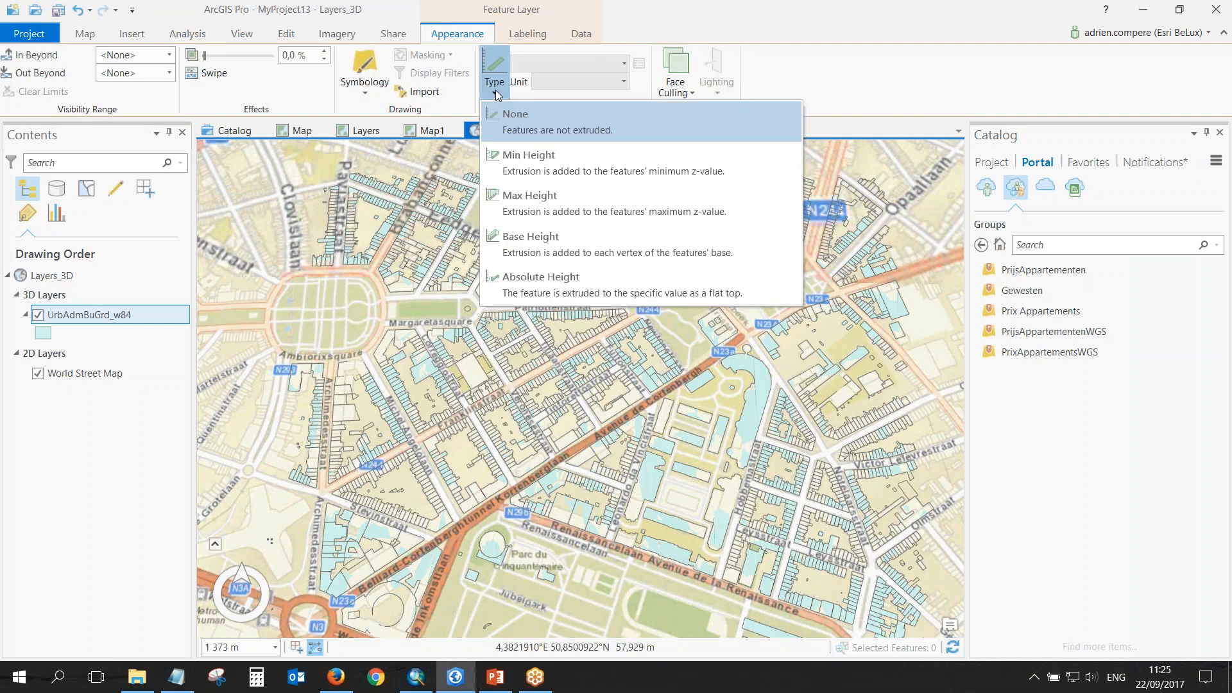
click(553, 204)
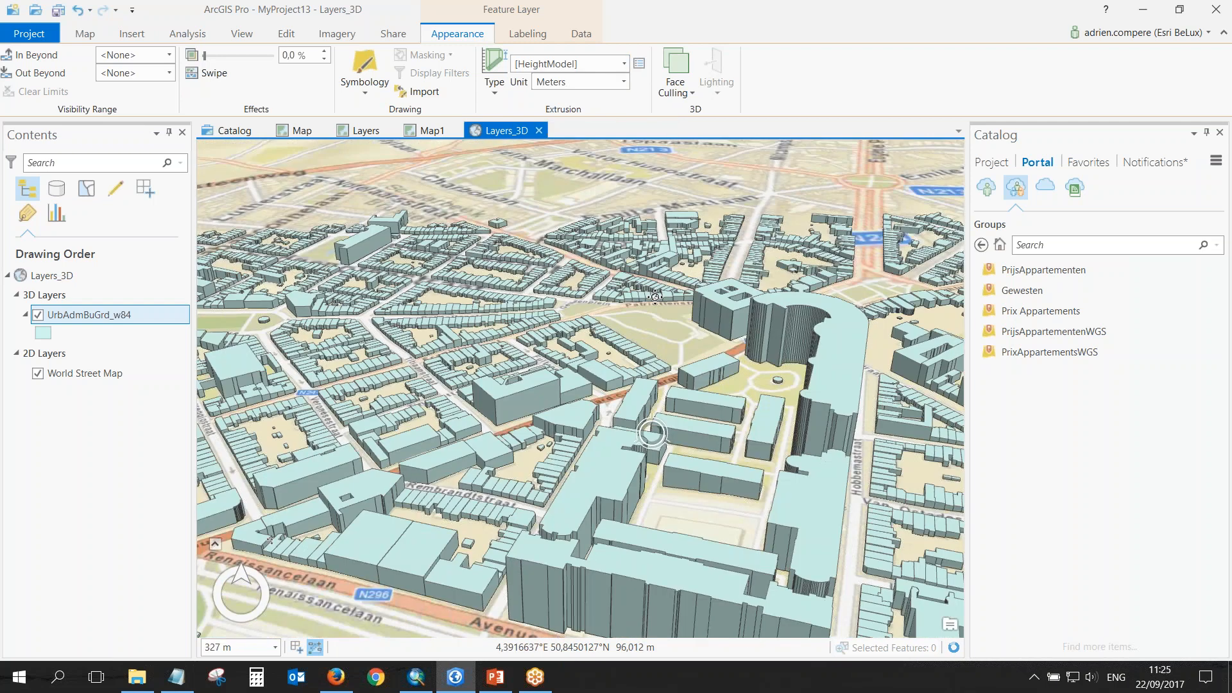
Examine the extruded buildings from several angles and view the attribute pop-up of the large building beside Fultonstraat.
drag(654, 297, 652, 315)
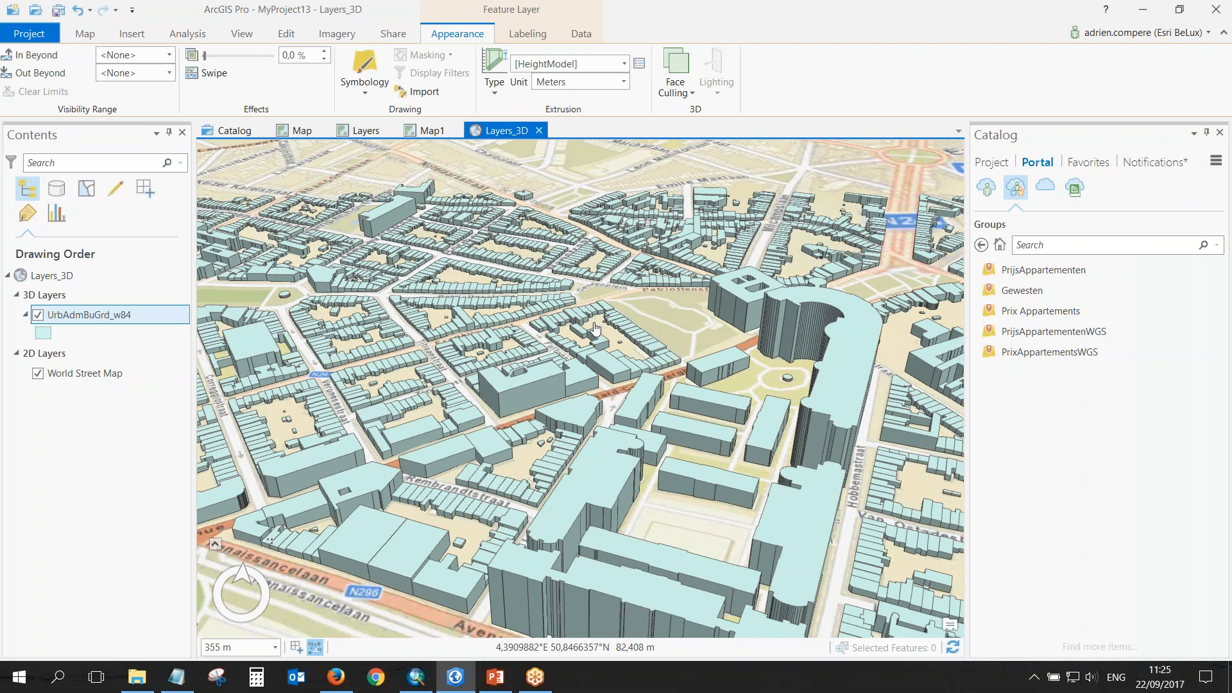
mouse_move(655, 311)
mouse_down()
mouse_move(659, 452)
mouse_move(643, 458)
mouse_up()
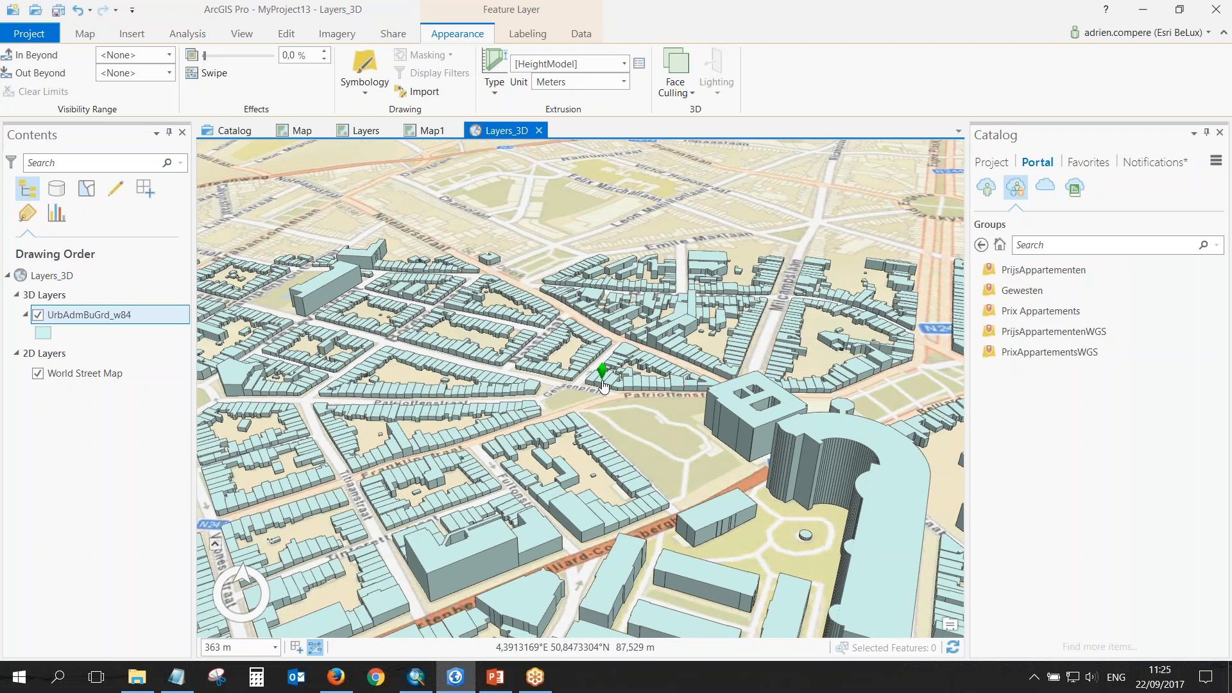
click(603, 383)
drag(932, 444, 933, 398)
click(931, 396)
click(493, 549)
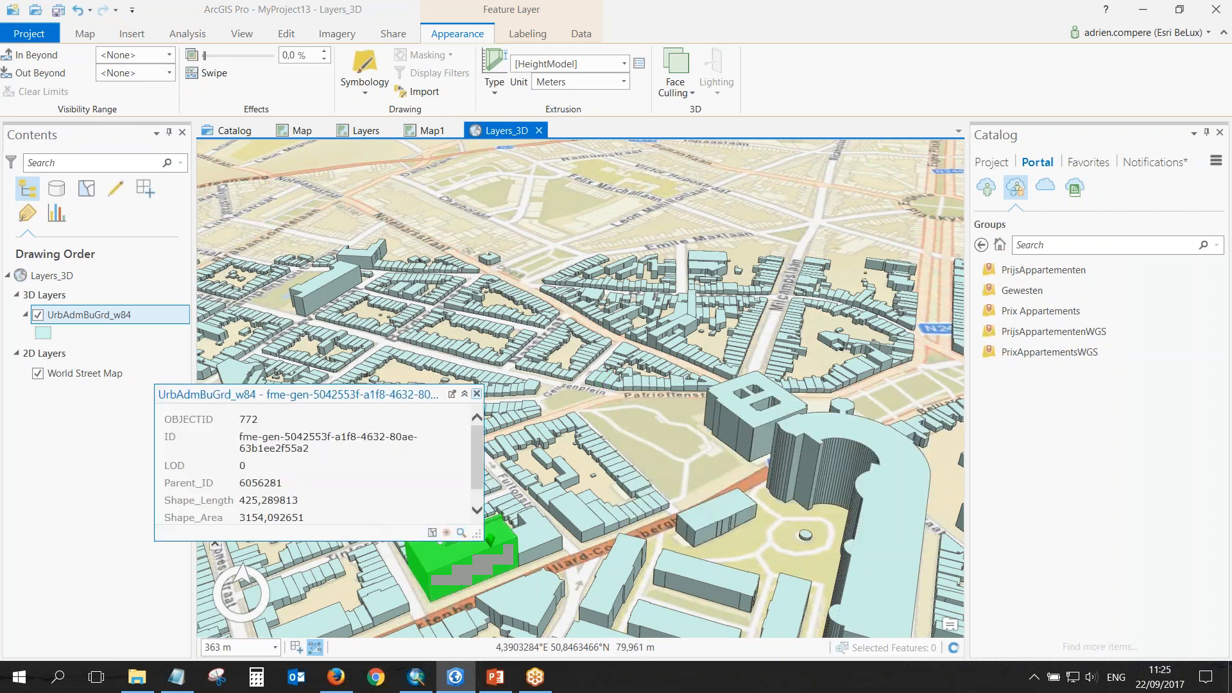
click(476, 394)
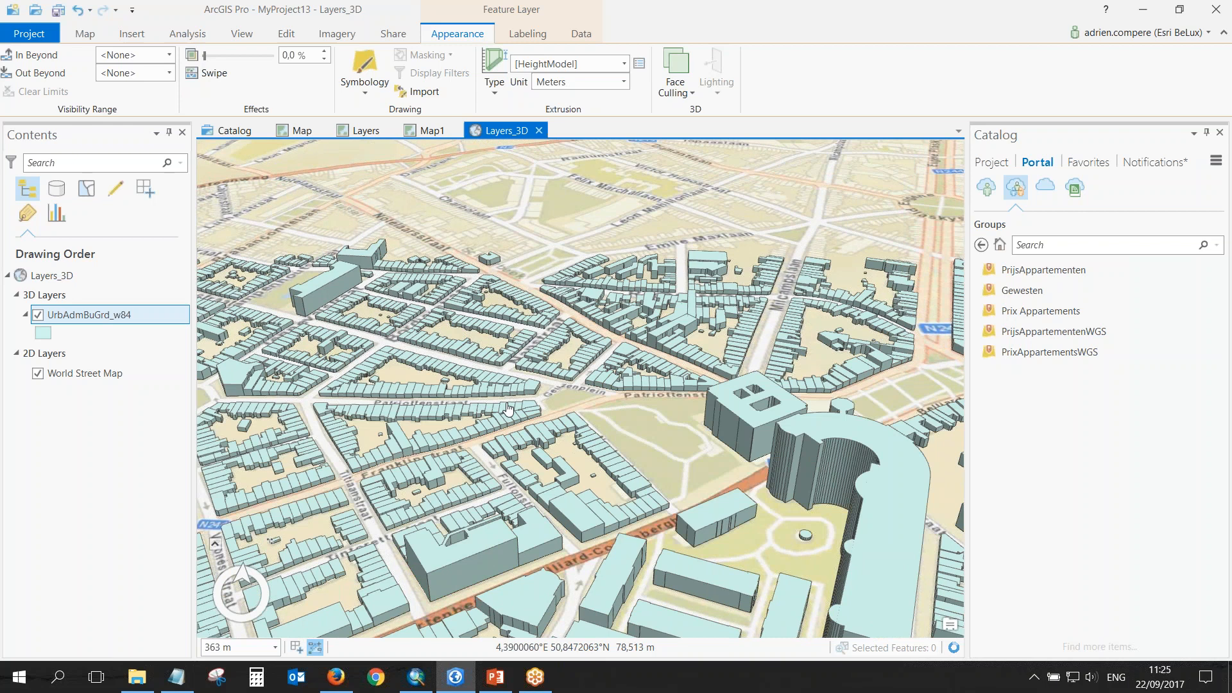
click(628, 418)
drag(627, 418, 626, 481)
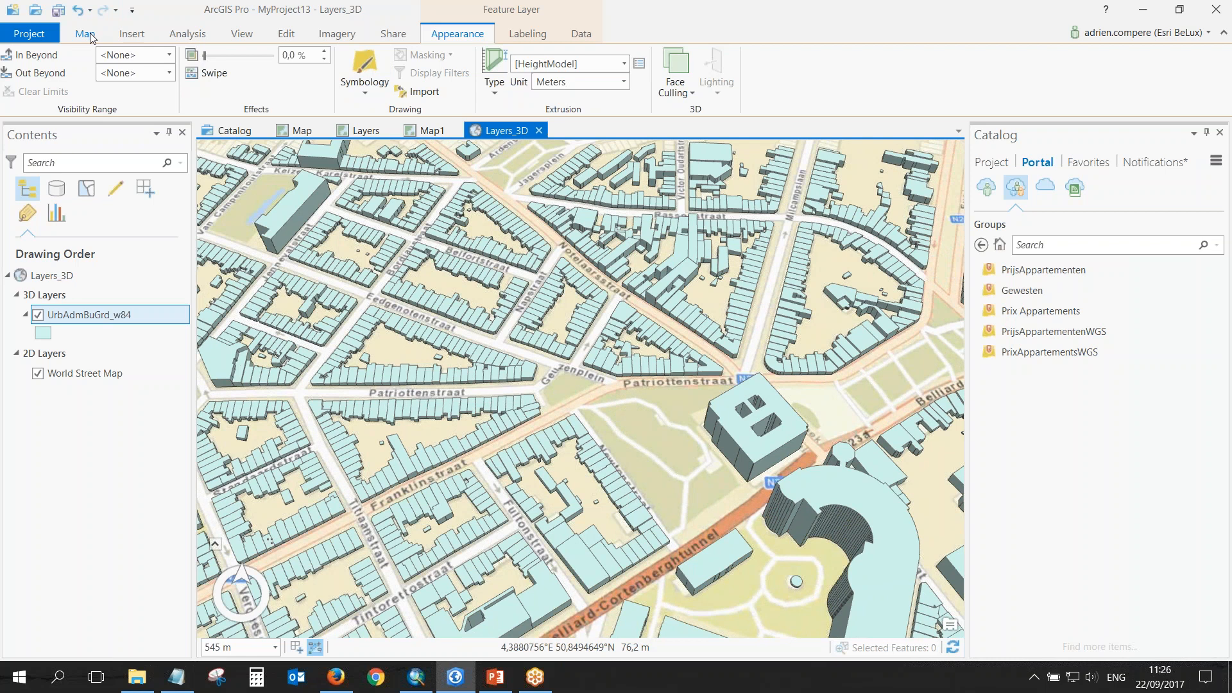
Measure a distance along Geuzenplein in the Layers_3D scene.
click(91, 36)
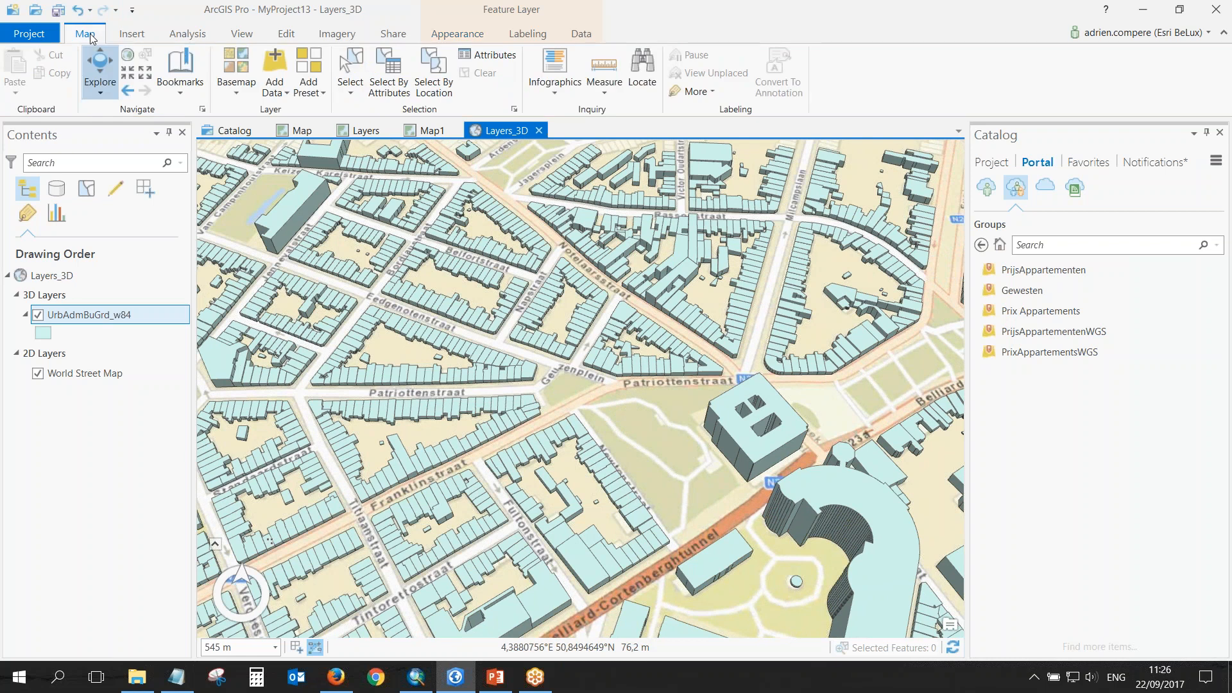
click(604, 67)
scroll(614, 361, up, 5)
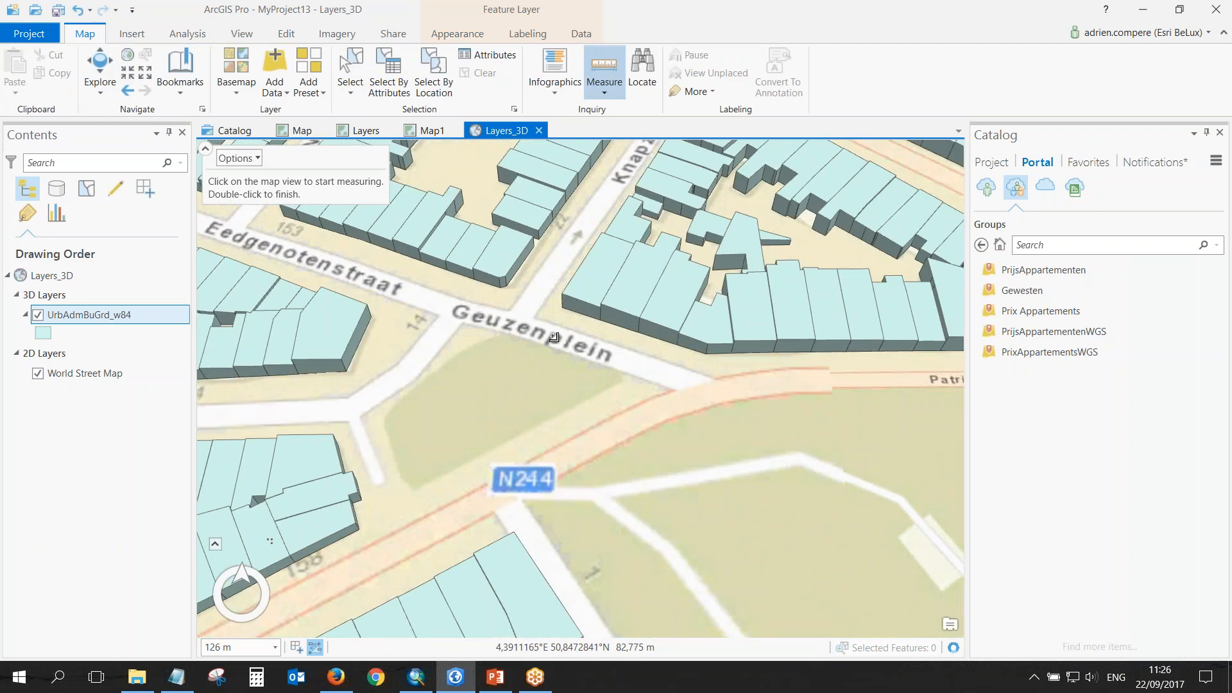
click(552, 337)
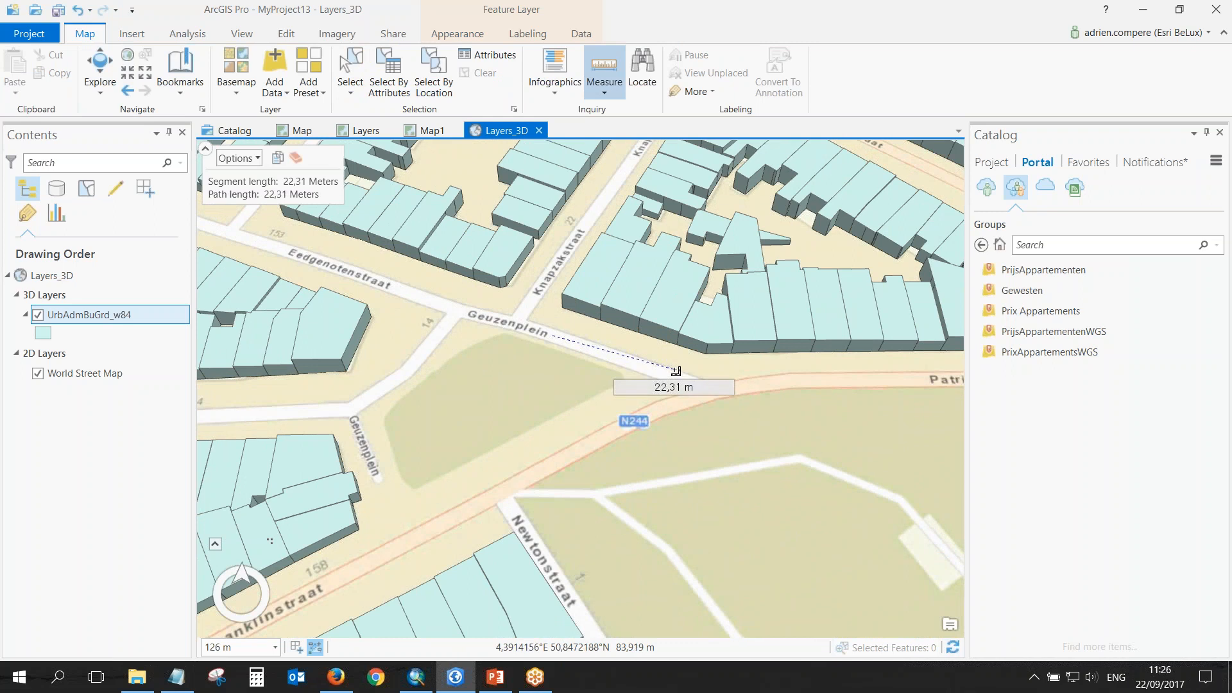
Try a vertical measurement beside the buildings at the corner of Knapzakstraat and Geuzenplein, and return to exploring the scene.
click(603, 94)
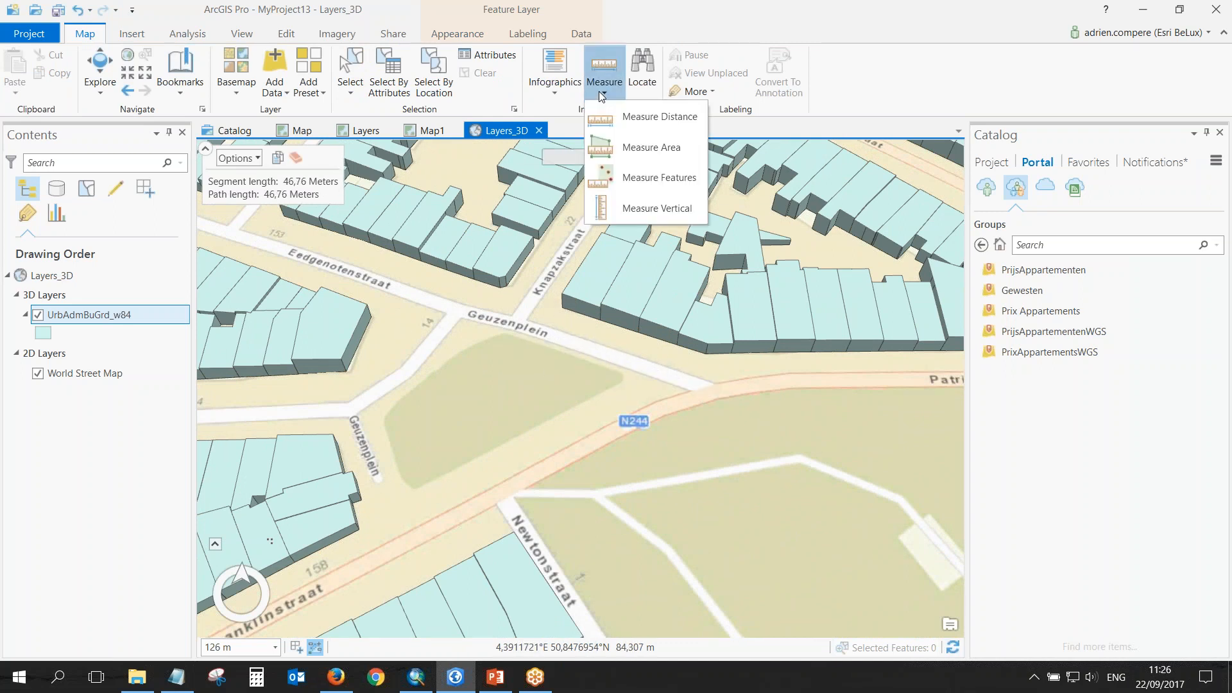
click(638, 211)
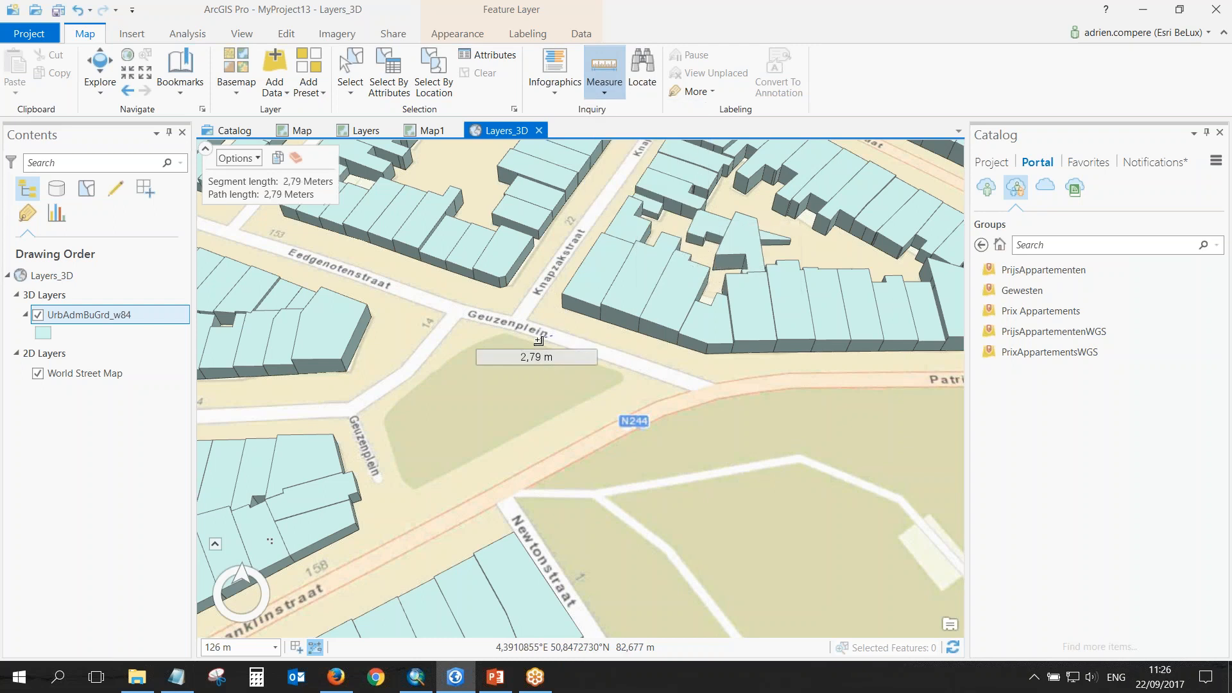
click(555, 310)
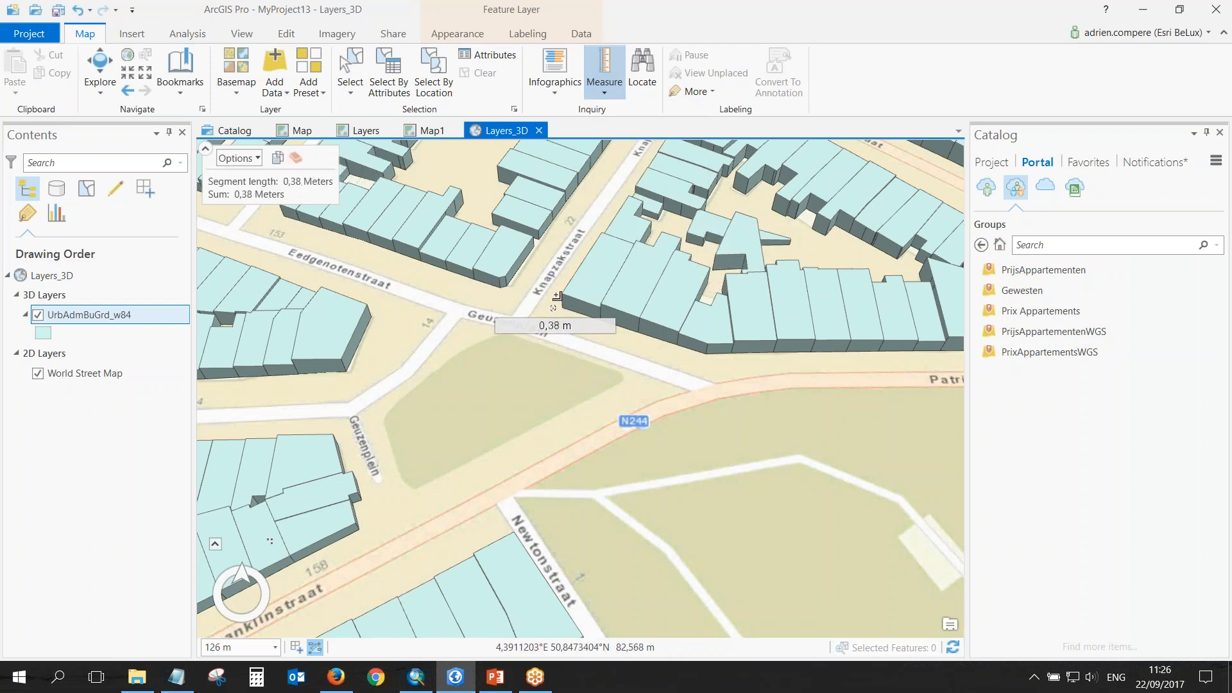
click(100, 67)
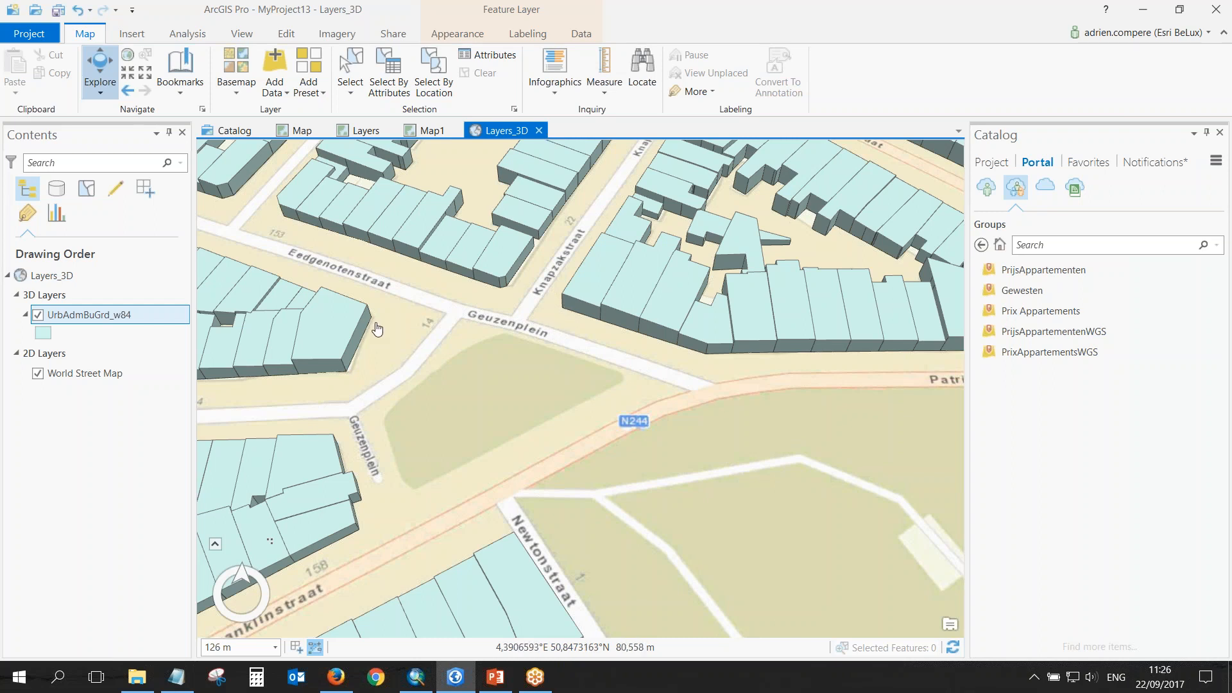
Examine the extruded buildings around Avenue de Cortenbergh and compare them with the 2D footprints of Bru_Demo.mxd in ArcMap.
scroll(378, 328, down, 1)
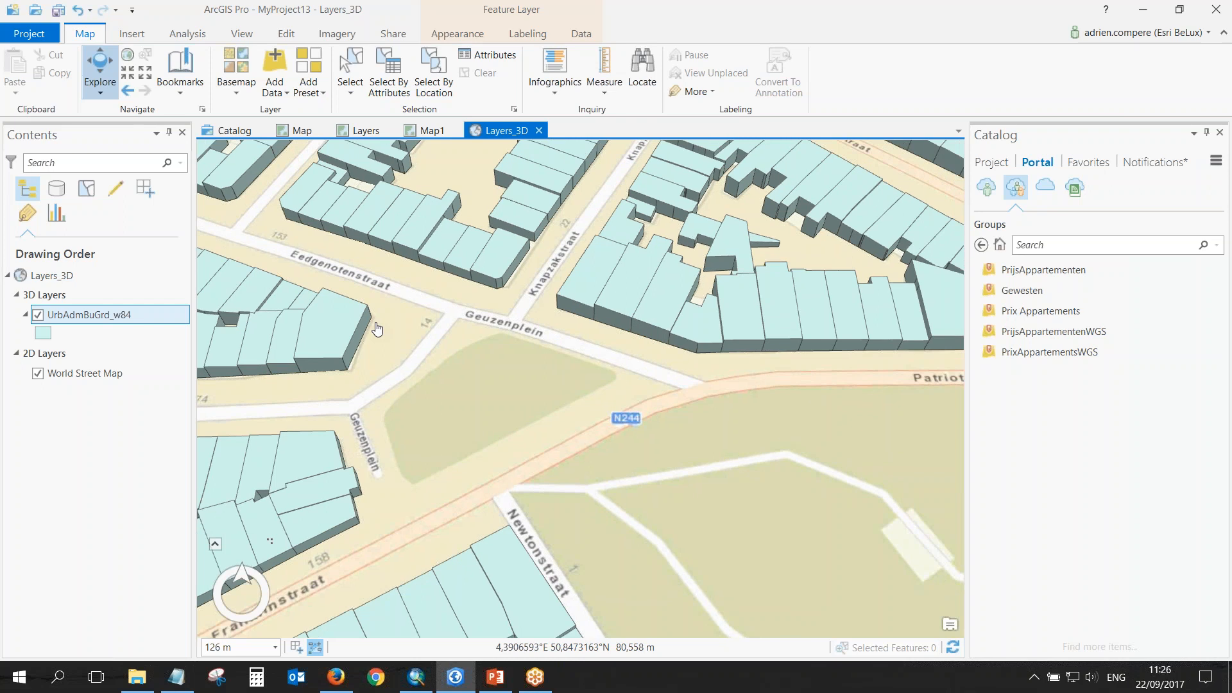
scroll(409, 335, down, 4)
scroll(410, 335, down, 2)
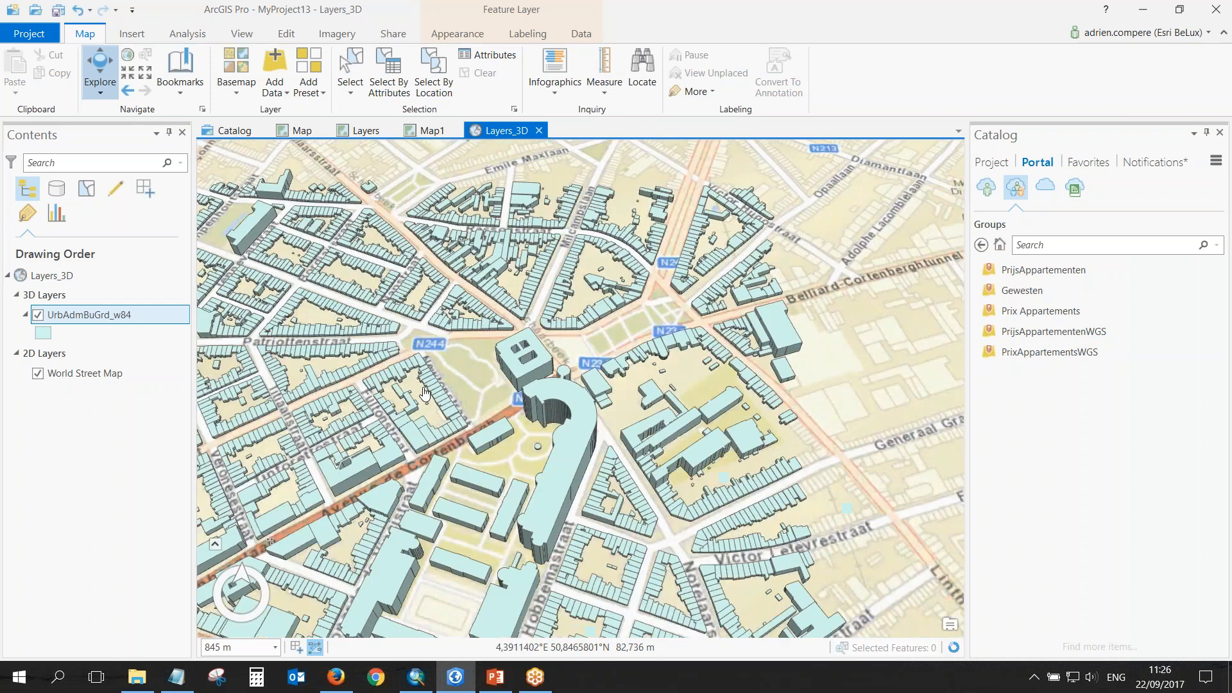
drag(424, 393, 516, 329)
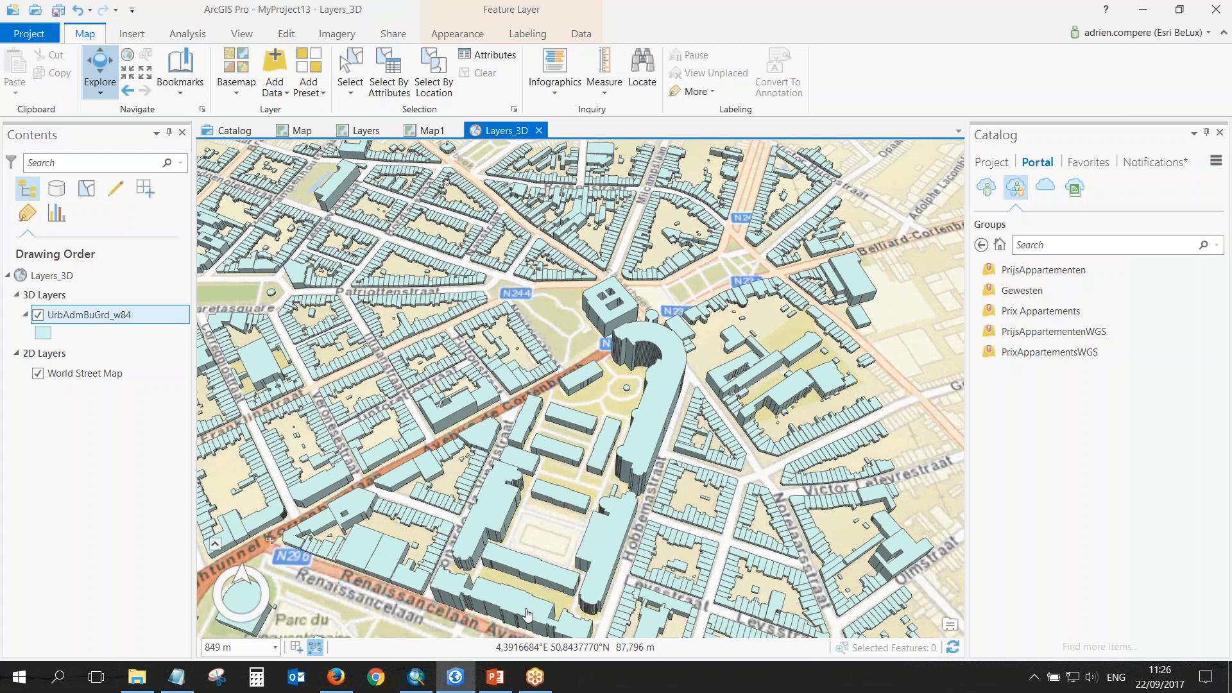
click(416, 677)
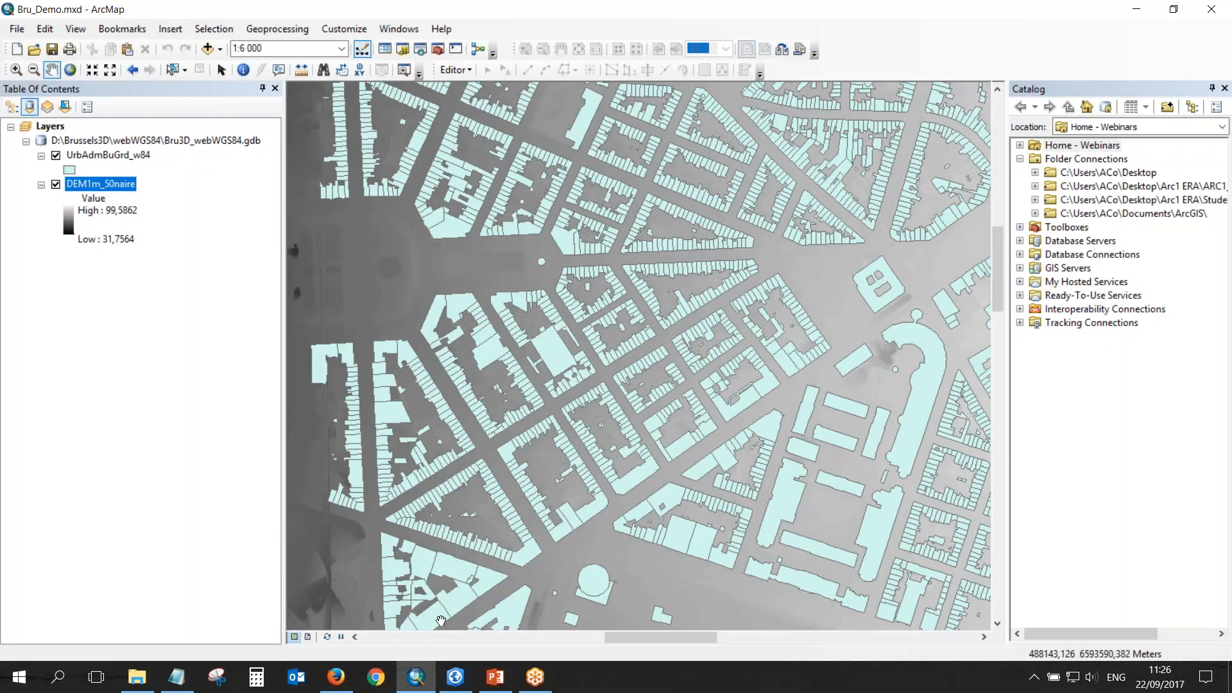
click(451, 688)
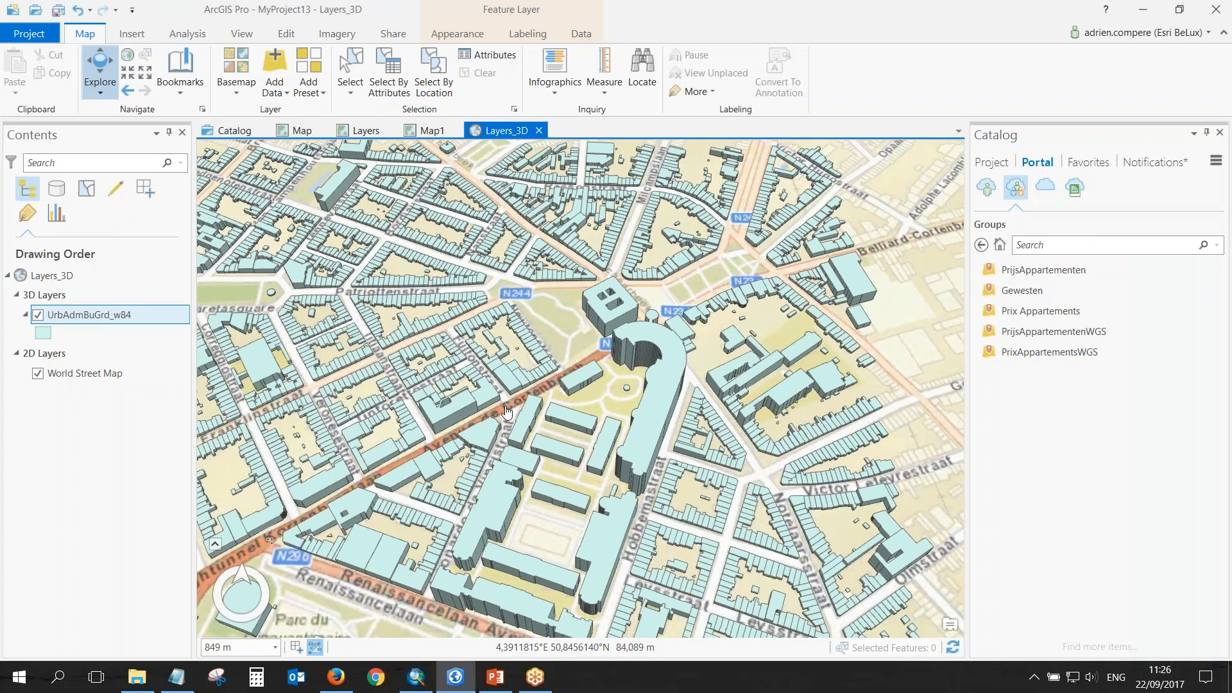
drag(507, 412, 586, 387)
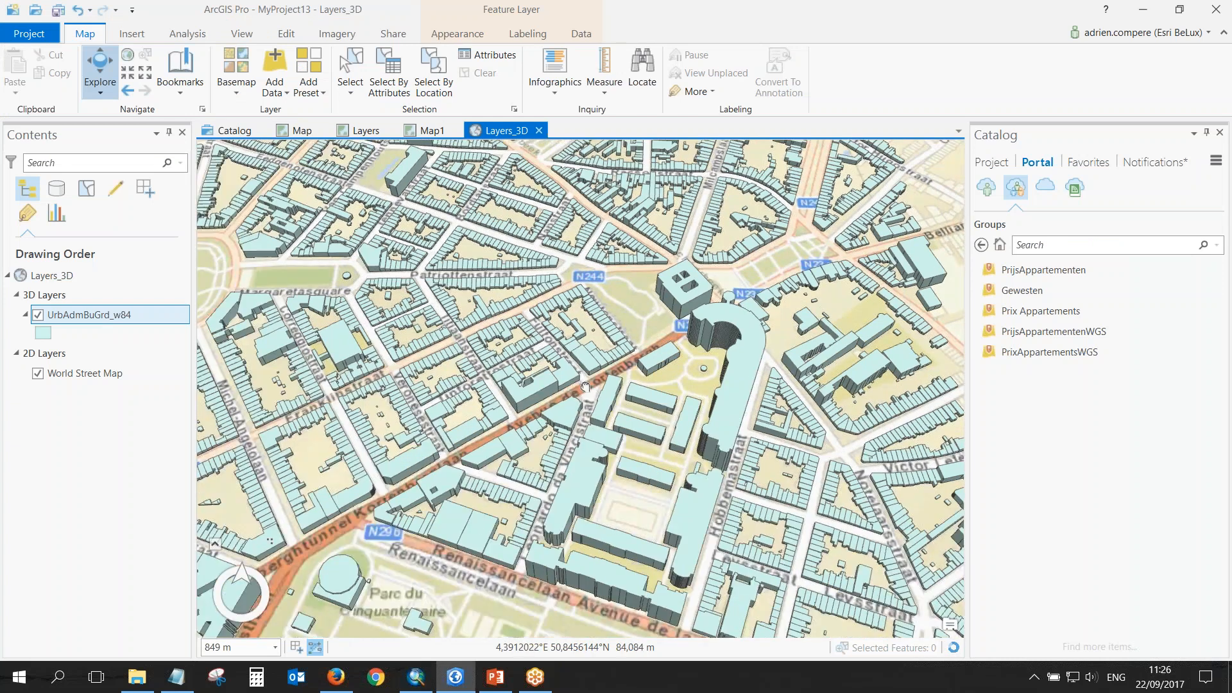
Import the map file Demo50naire2_with3dTrees.mapx from the Webinars\Demo50naire\p20 folder into the project.
click(132, 36)
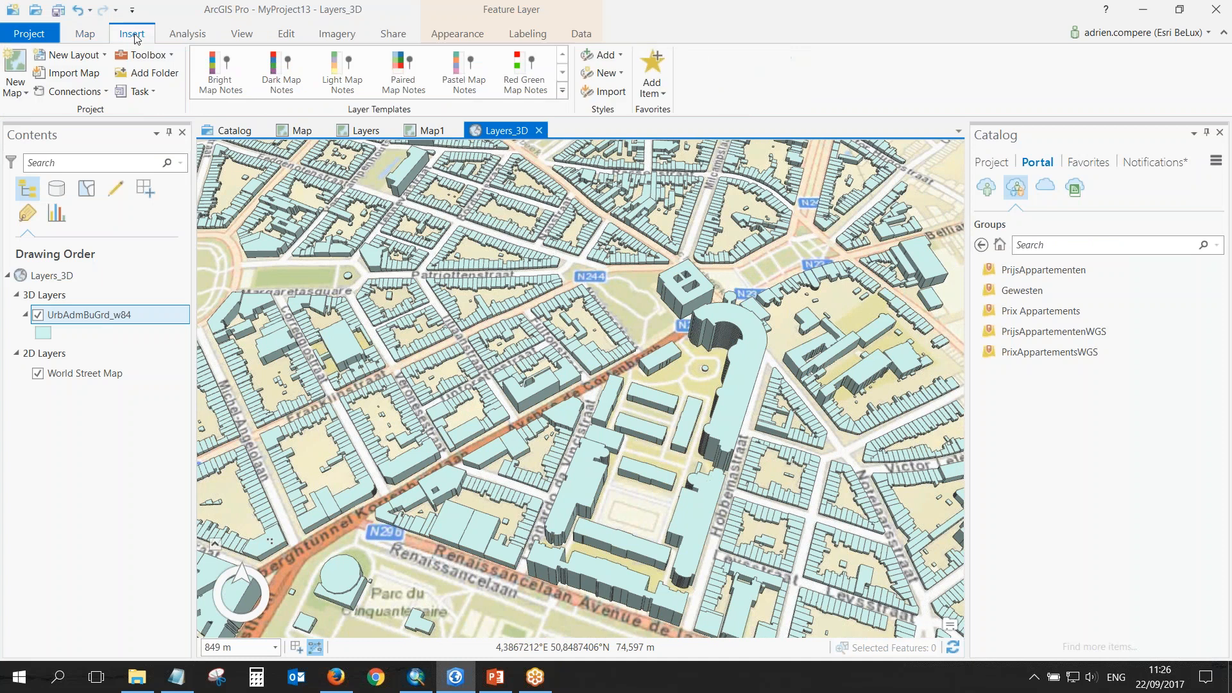
click(70, 80)
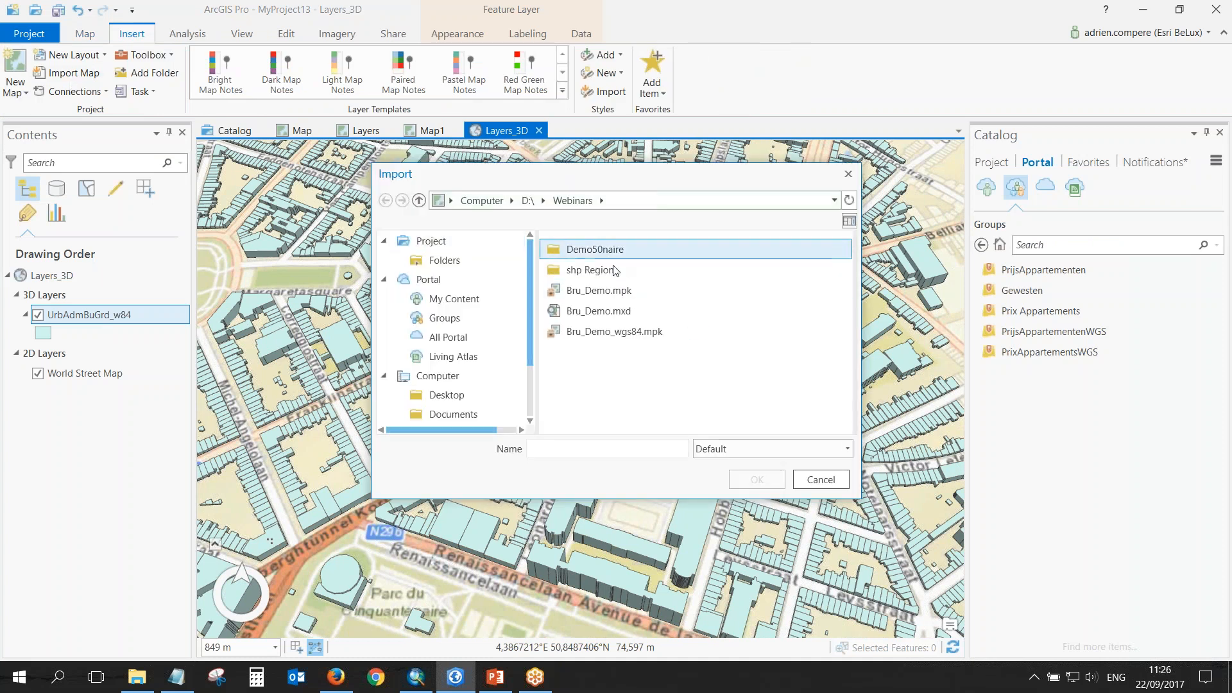
double_click(613, 251)
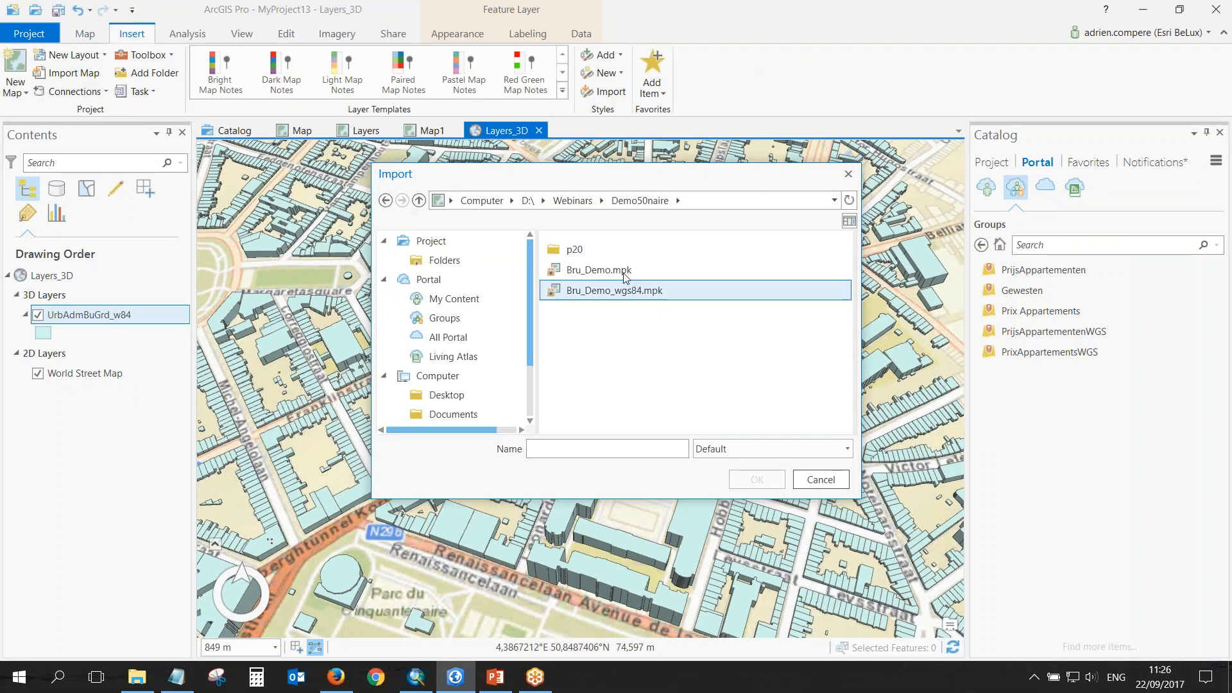
double_click(629, 252)
click(635, 256)
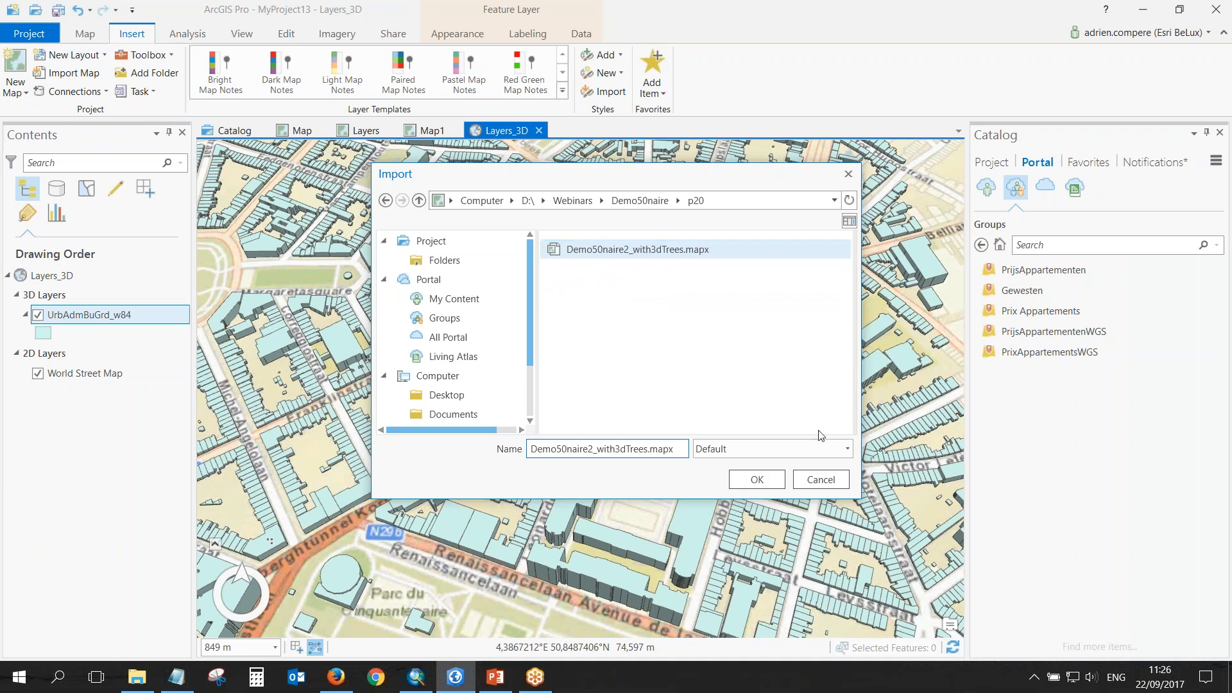
click(757, 480)
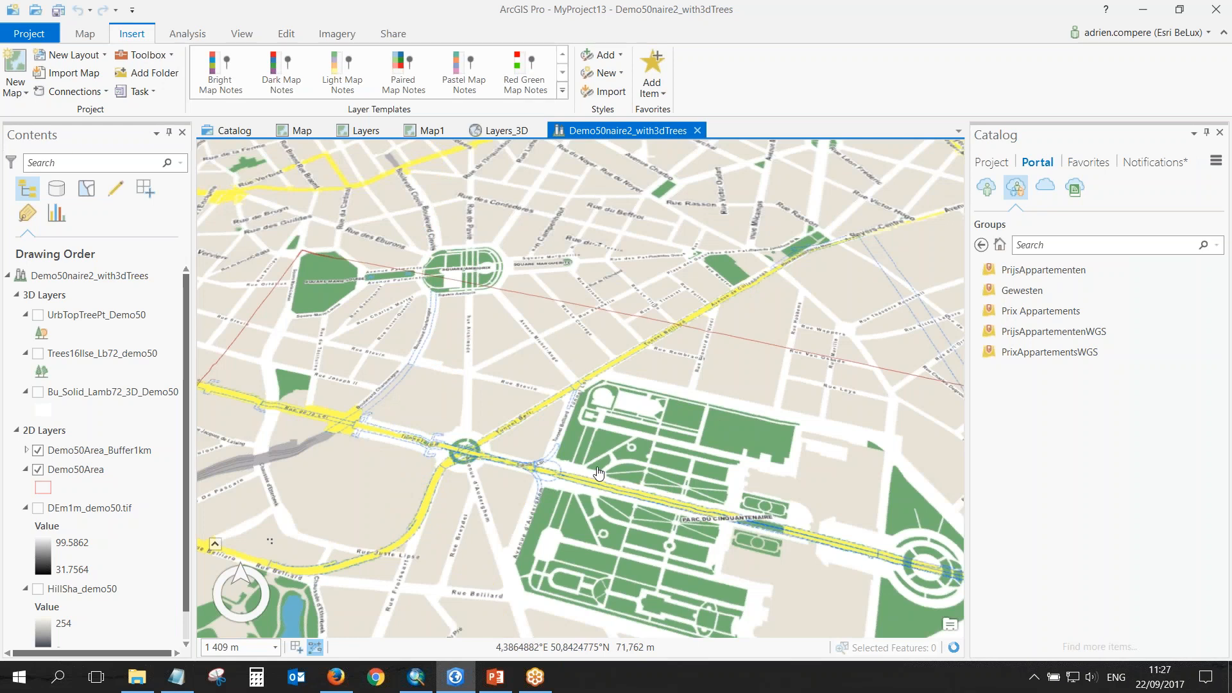
Turn on the Bu_Solid_Lamb72_3D_Demo50 building layer and the two tree layers, UrbTopTreePt_Demo50 and Trees16Ilse_Lb72_demo50.
drag(568, 466, 588, 403)
click(38, 391)
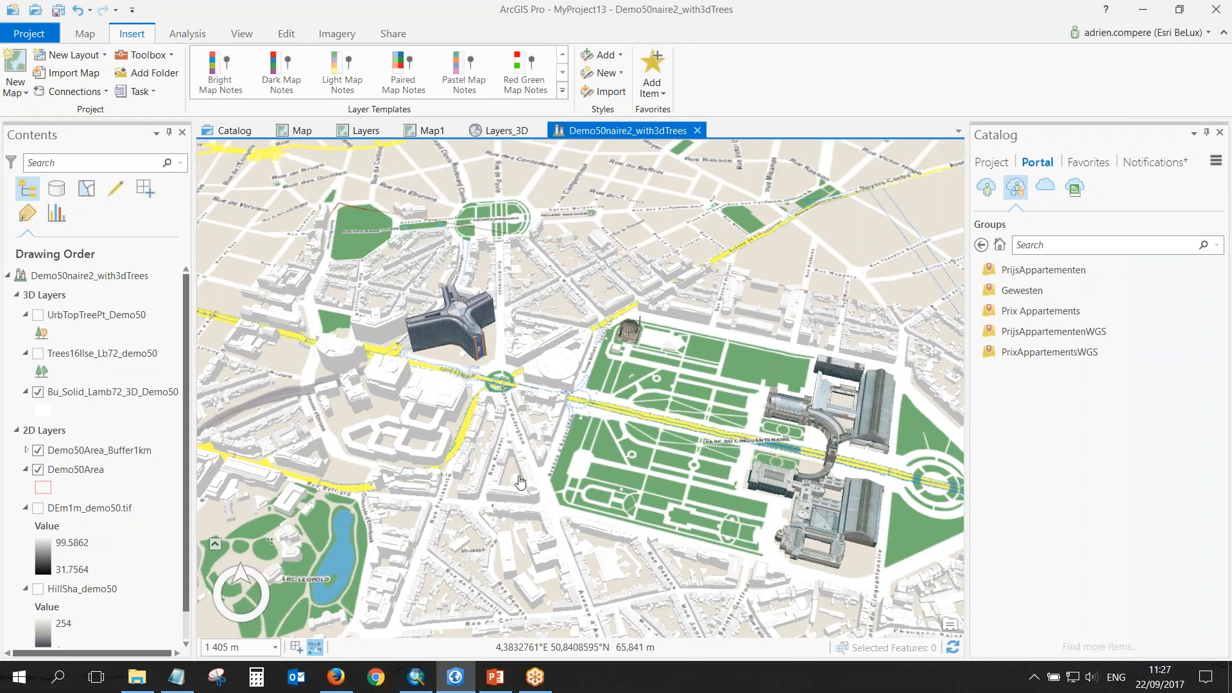
drag(520, 483, 529, 428)
ctrl+click(38, 353)
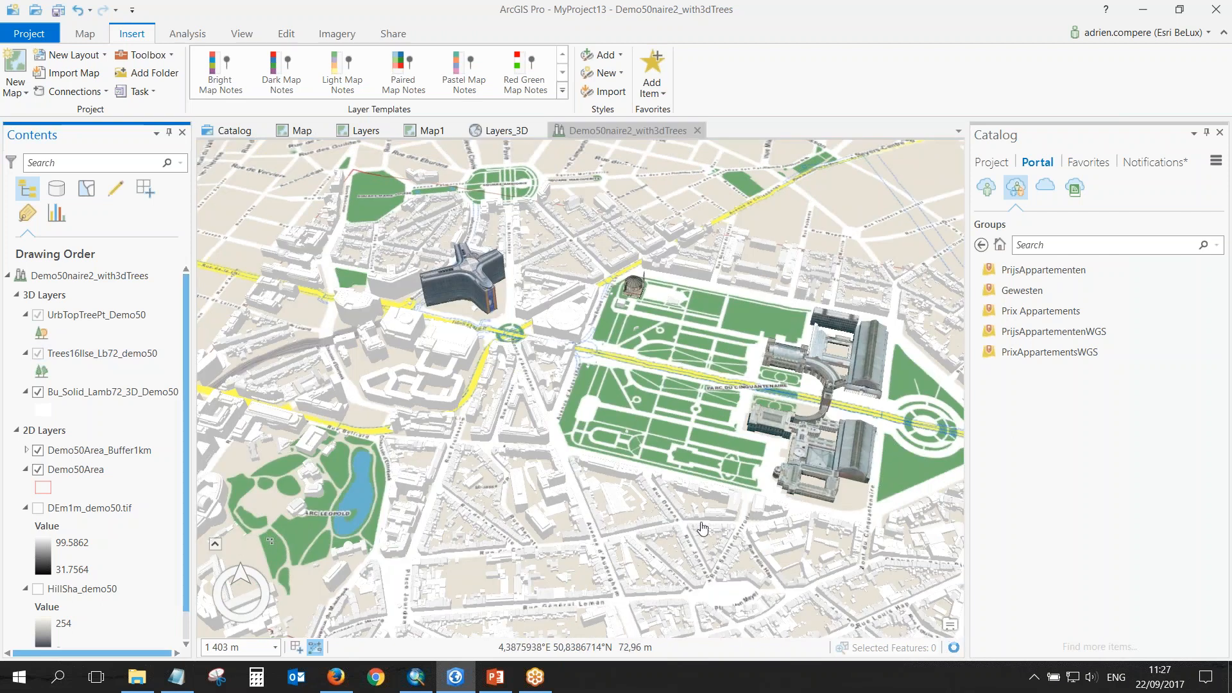
Examine the 3D trees bordering Parc du Cinquantenaire and the surrounding streets, from an overview down to close range.
scroll(677, 388, up, 3)
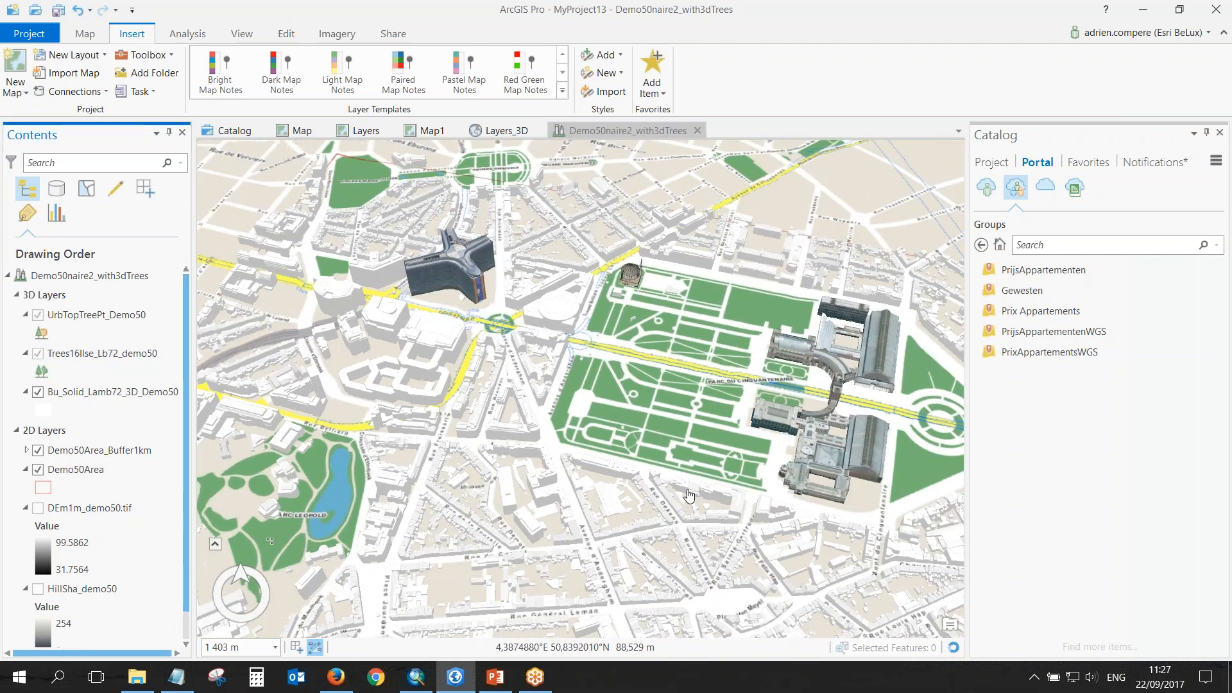
scroll(678, 390, up, 1)
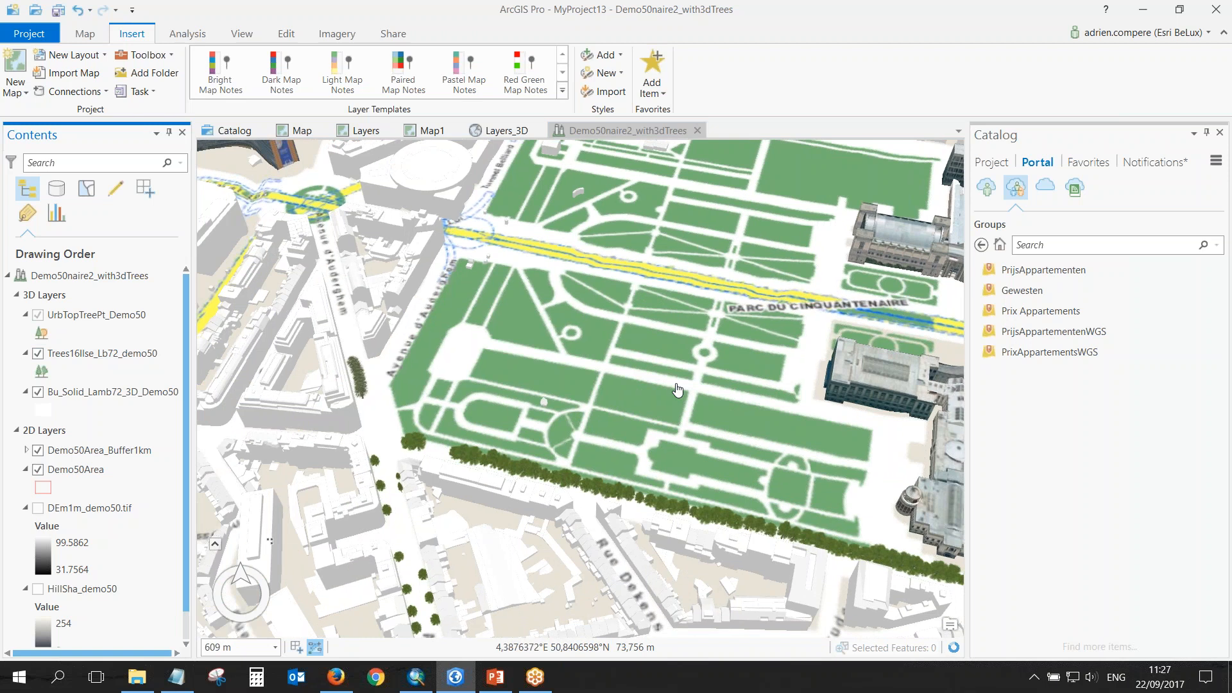
scroll(678, 390, up, 1)
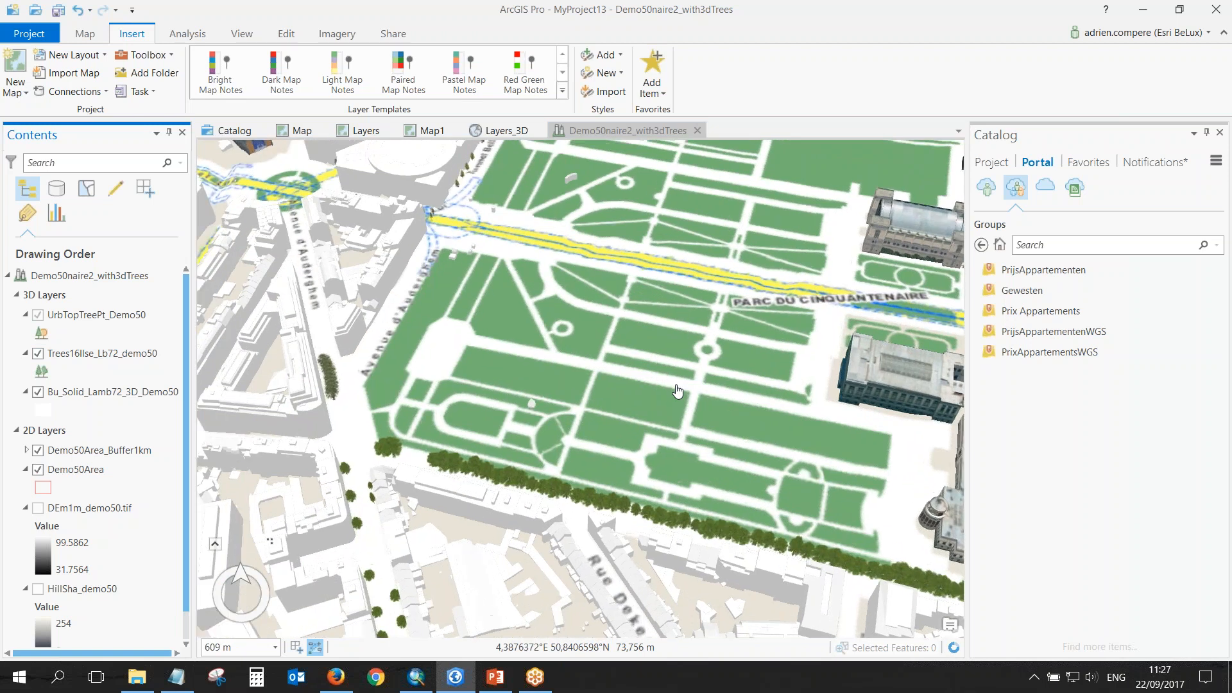
drag(474, 598, 448, 468)
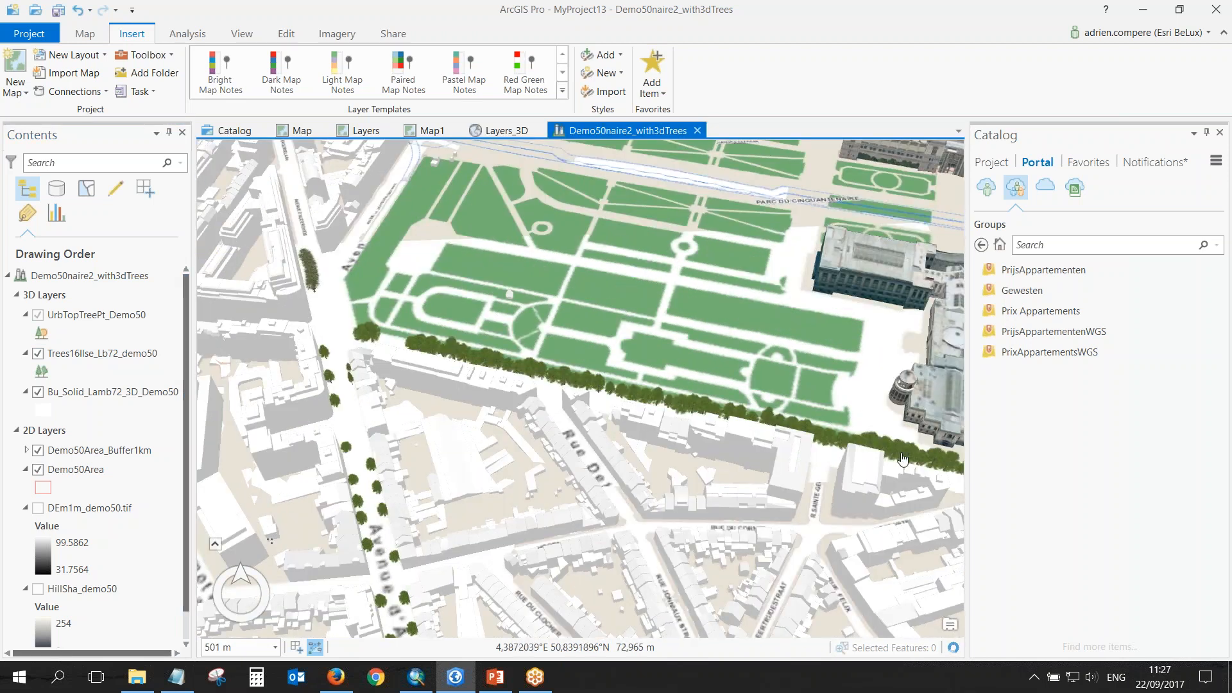
drag(865, 474, 836, 471)
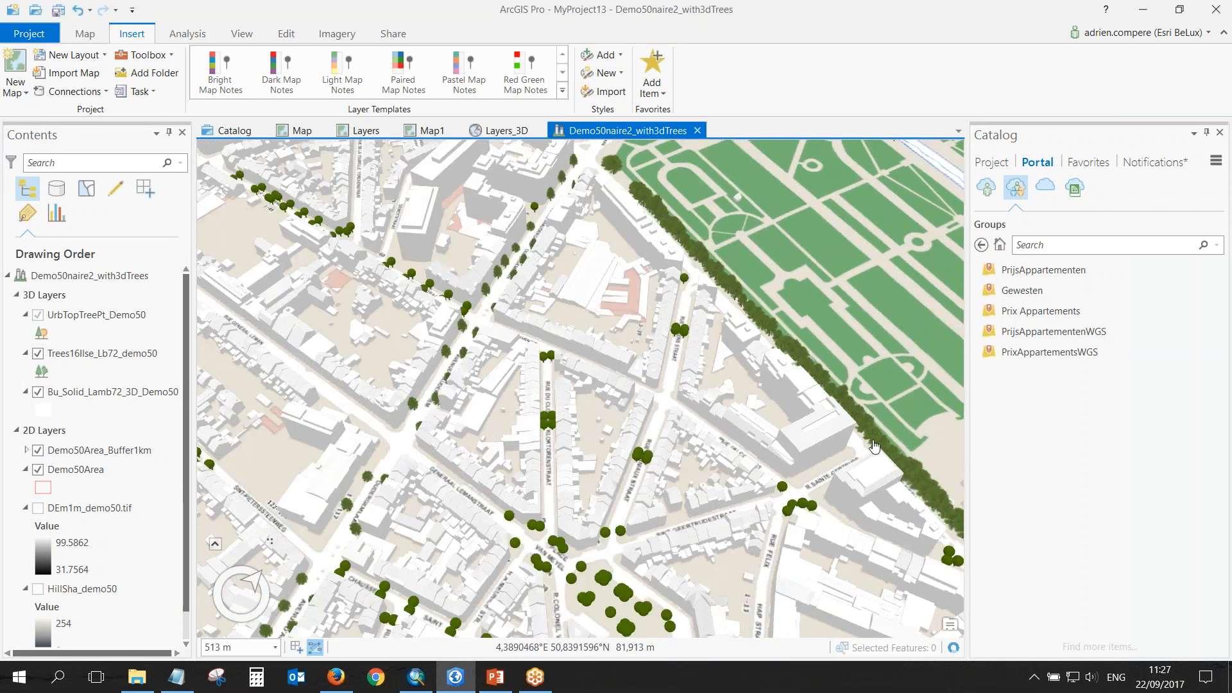
drag(874, 445, 744, 435)
scroll(744, 435, up, 5)
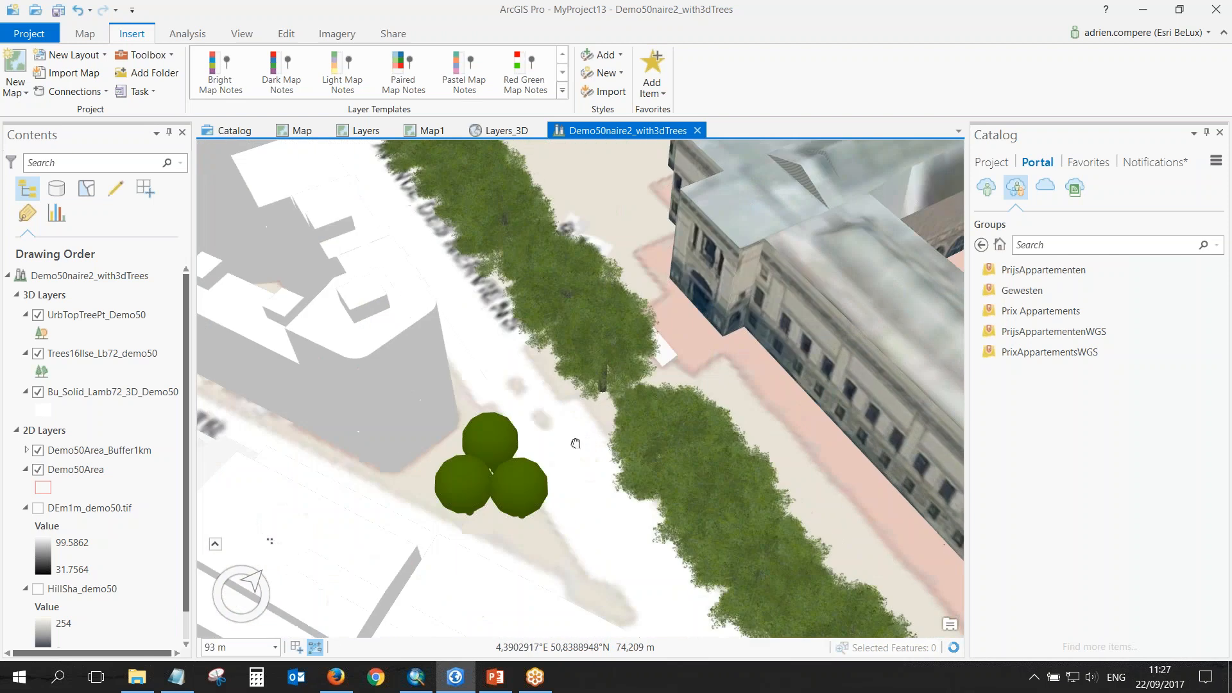
Examine the textured buildings beside Parc du Cinquantenaire and the tree row next to them, from close range out to a district overview.
drag(574, 440, 516, 380)
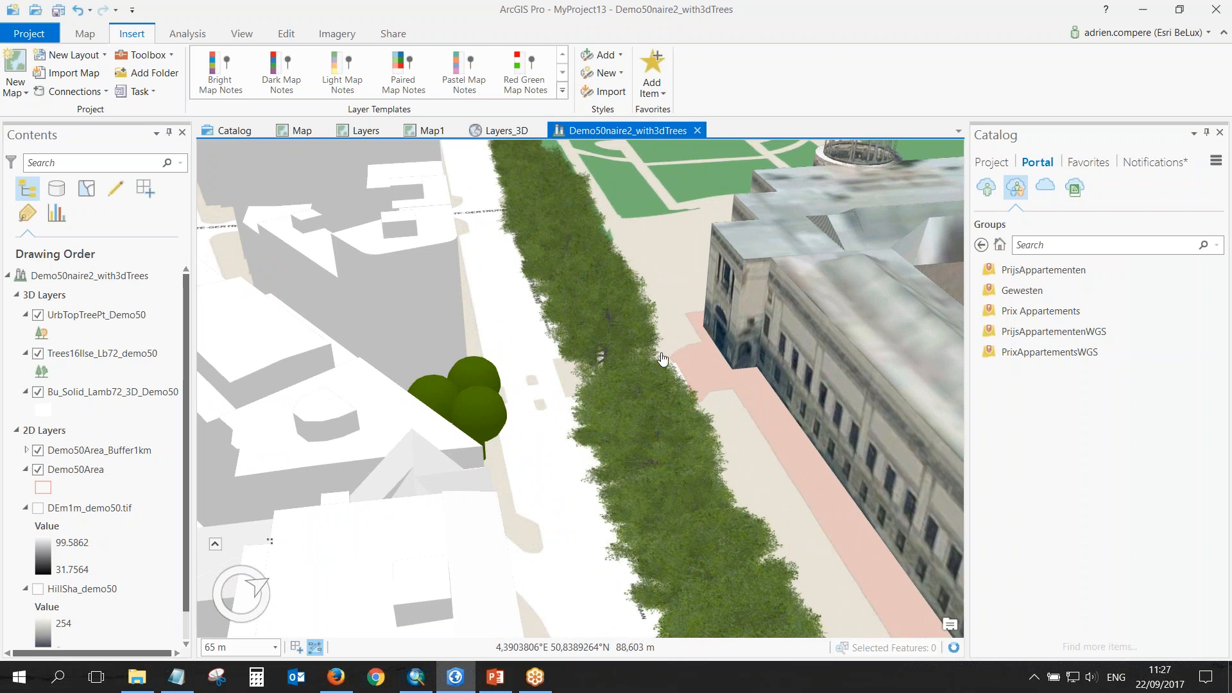
drag(734, 476, 490, 348)
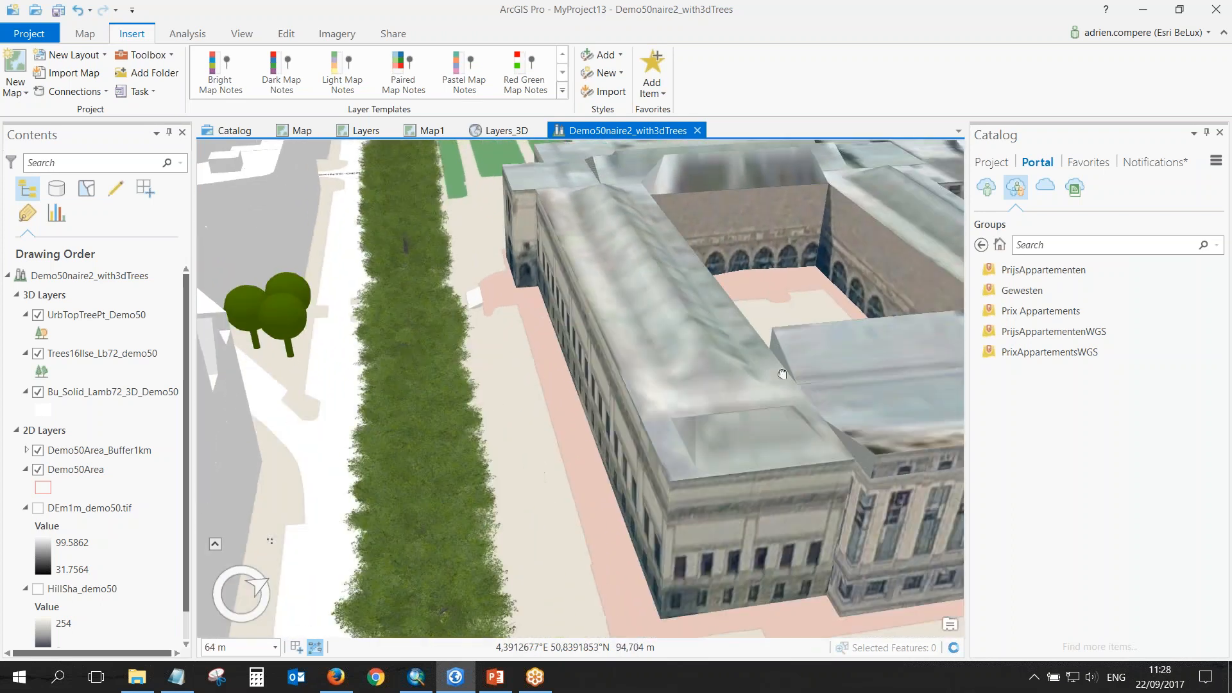
drag(782, 374, 398, 308)
scroll(586, 310, down, 2)
scroll(585, 308, down, 2)
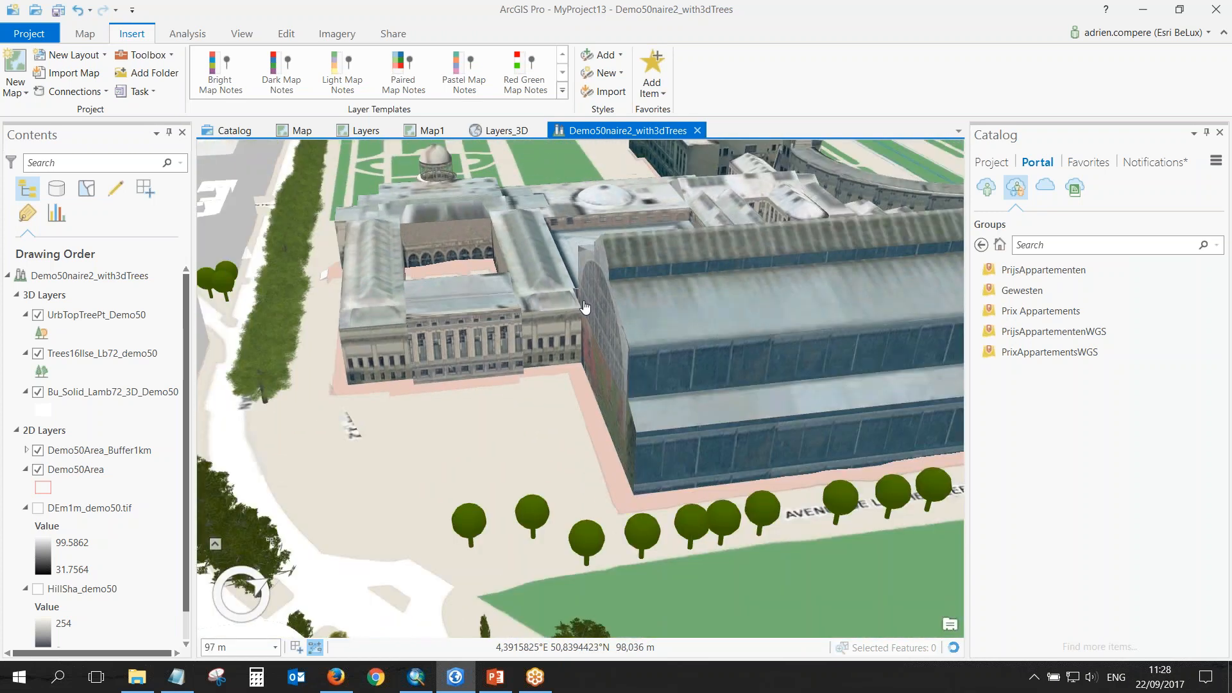
scroll(585, 308, down, 2)
drag(706, 333, 801, 611)
scroll(490, 422, down, 1)
scroll(490, 422, down, 1)
scroll(729, 461, down, 3)
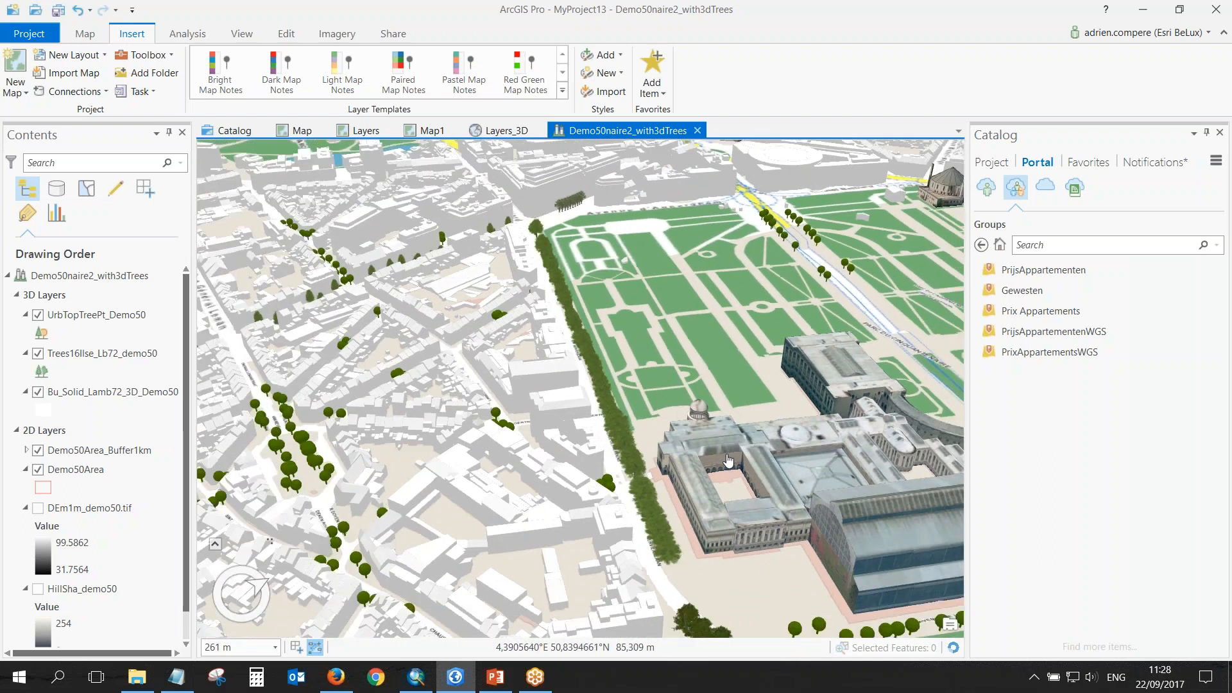